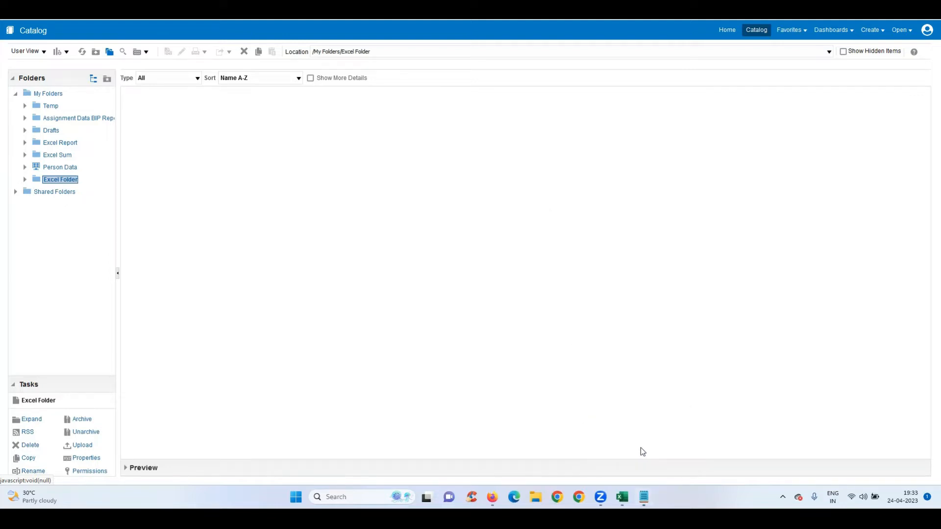
Review the prepared SQL queries on PER_PERSON_NAMES_F and PER_ALL_ASSIGNMENTS_F in Notepad.
click(643, 452)
drag(300, 131, 166, 125)
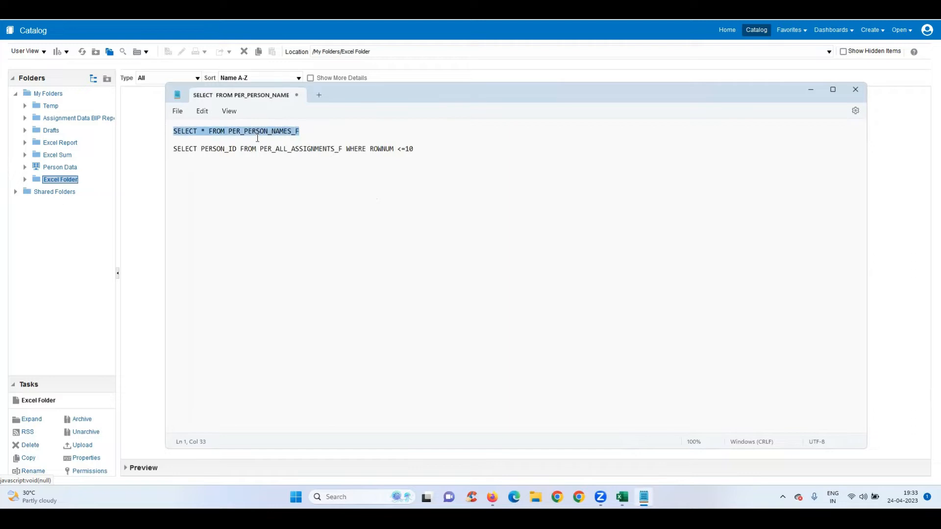
click(297, 139)
drag(408, 147, 179, 149)
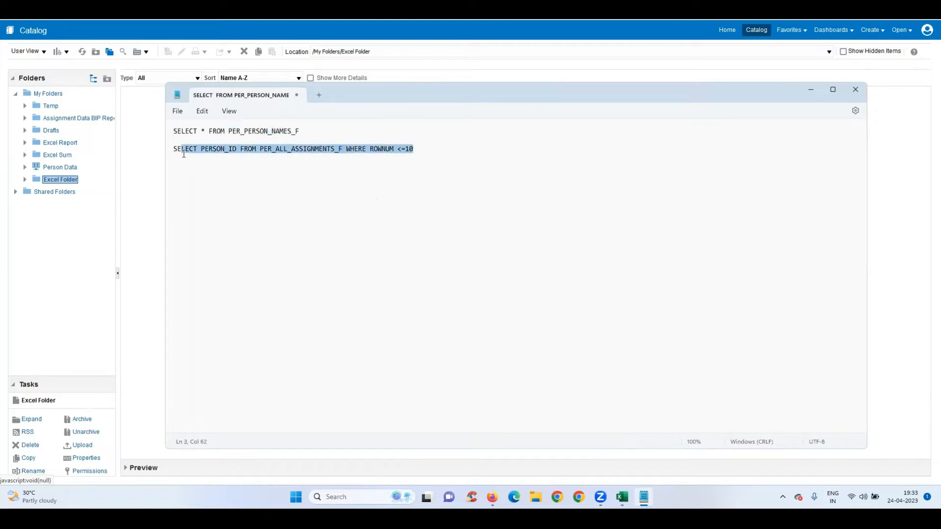
double_click(298, 149)
click(365, 150)
drag(421, 148, 160, 152)
double_click(271, 151)
click(295, 150)
drag(306, 132, 172, 132)
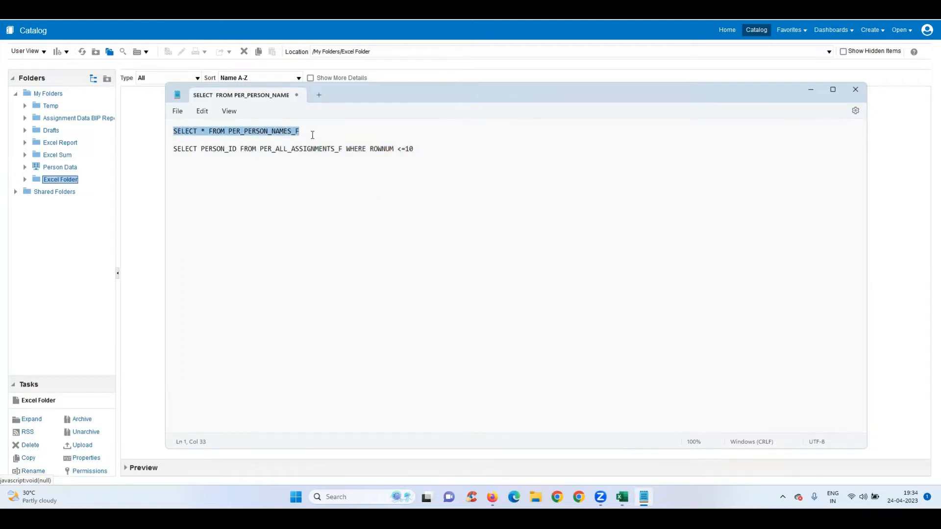
click(146, 123)
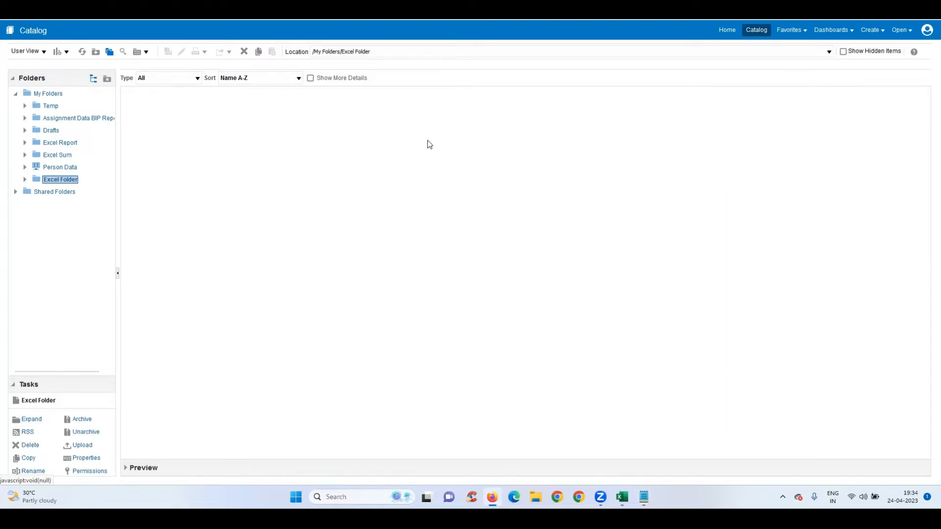
Create a data model and start a SQL query data set named Assignments with data source ApplicationDB_HCM.
click(885, 31)
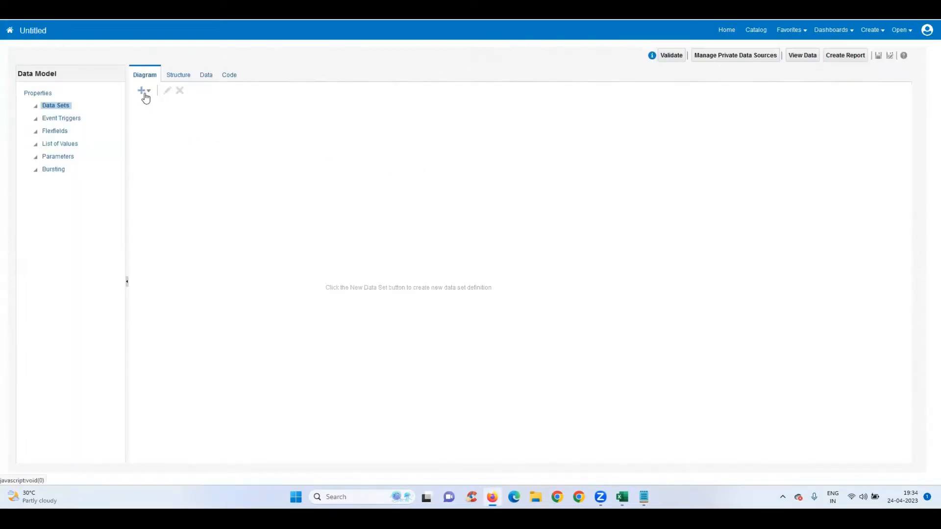
click(143, 91)
click(149, 101)
click(431, 186)
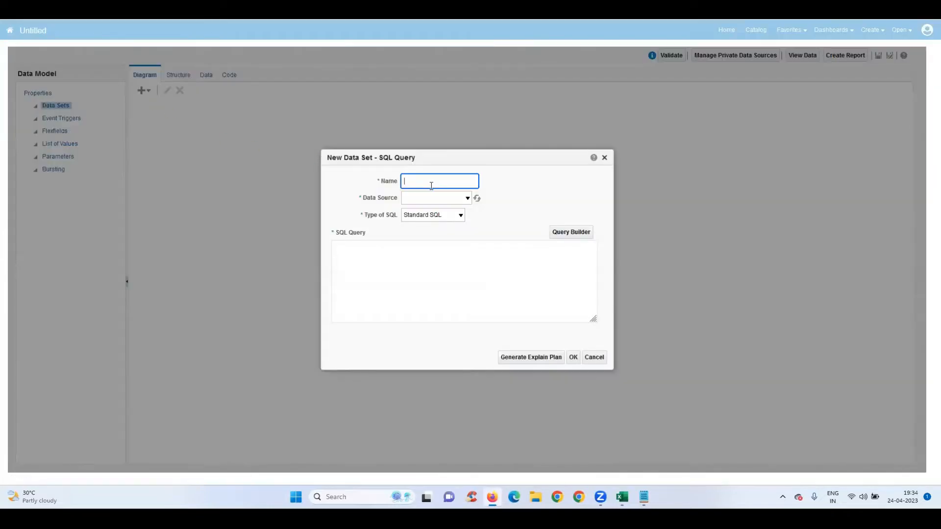
text(A)
click(432, 197)
click(444, 245)
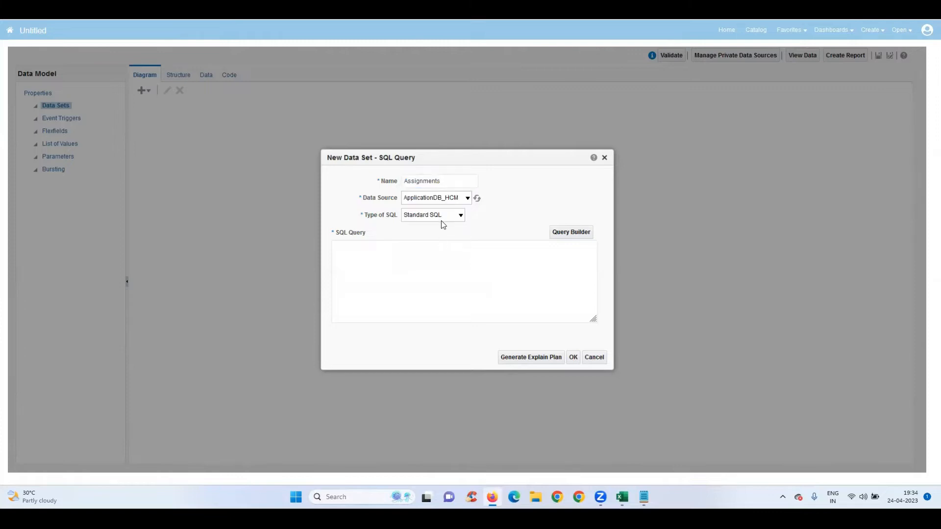
Copy the PER_ALL_ASSIGNMENTS_F query with ROWNUM <=10 from Notepad into the Assignments data set's SQL query and save the data set.
click(431, 256)
click(644, 497)
drag(423, 147, 173, 154)
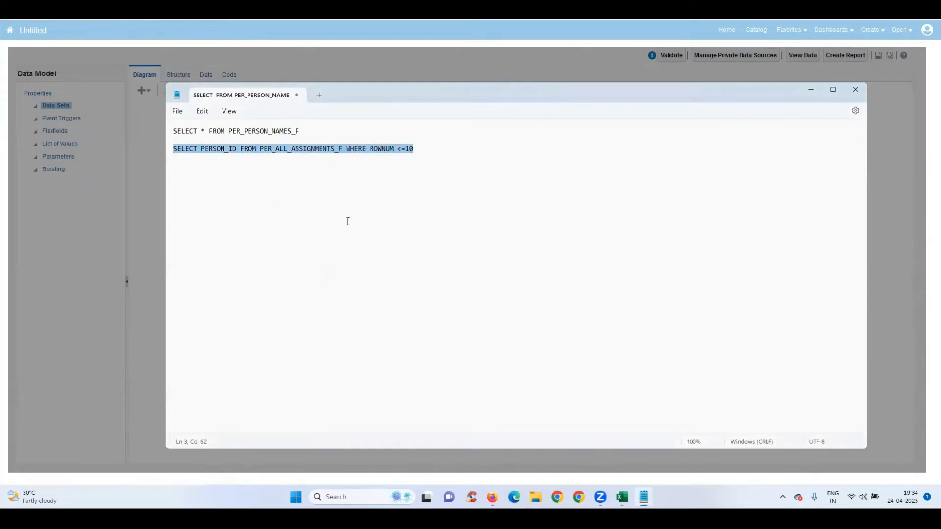
key(ctrl+c)
key(alt+Tab)
key(ctrl+v)
click(573, 358)
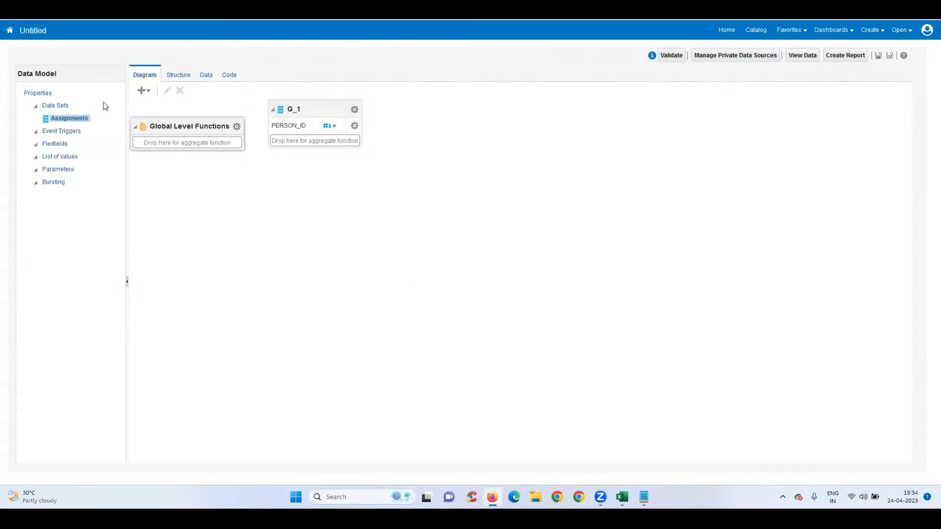
Start a second SQL query data set and fill its query with SELECT * FROM PER_PERSON_NAMES_F copied from Notepad.
click(147, 90)
click(155, 105)
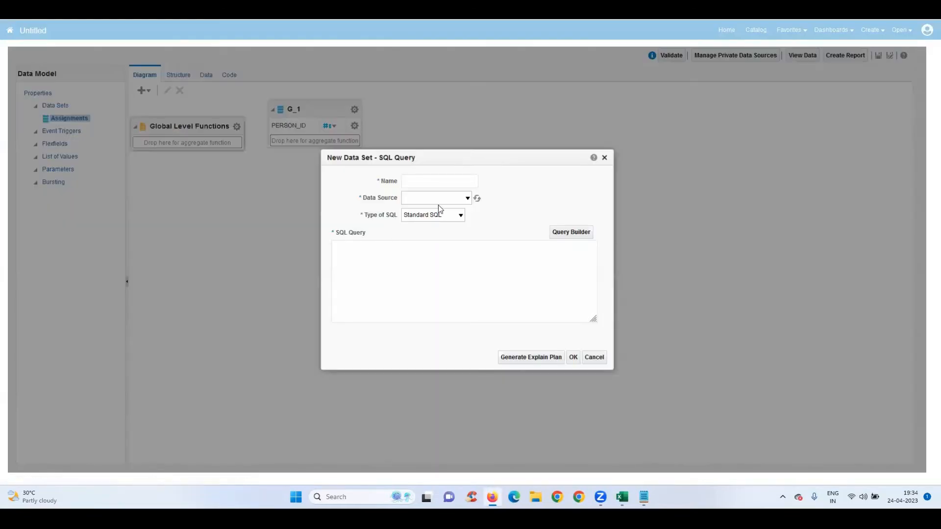
click(643, 497)
drag(303, 130, 166, 141)
click(173, 135)
key(shift+End)
key(ctrl+c)
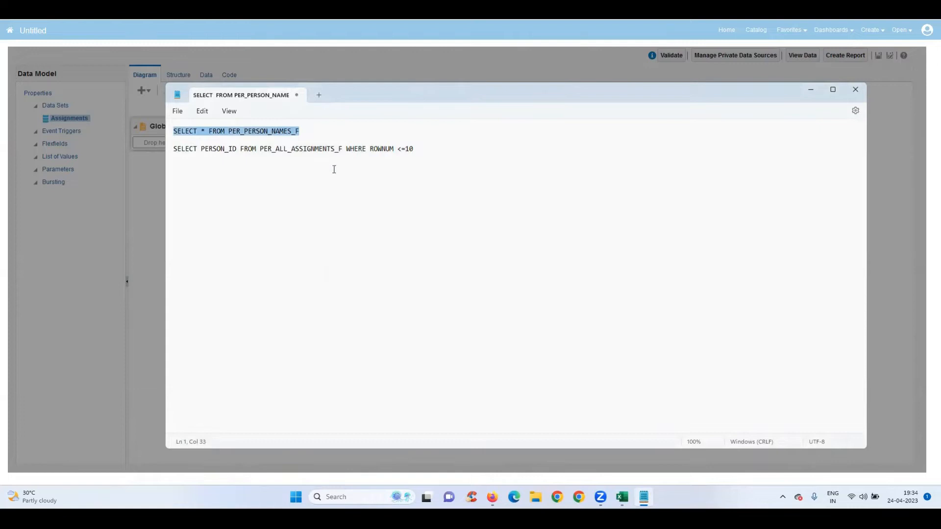
key(alt+Tab)
click(457, 243)
key(ctrl+v)
Name the second data set Person, set its data source to ApplicationDB_HCM and save it.
click(444, 181)
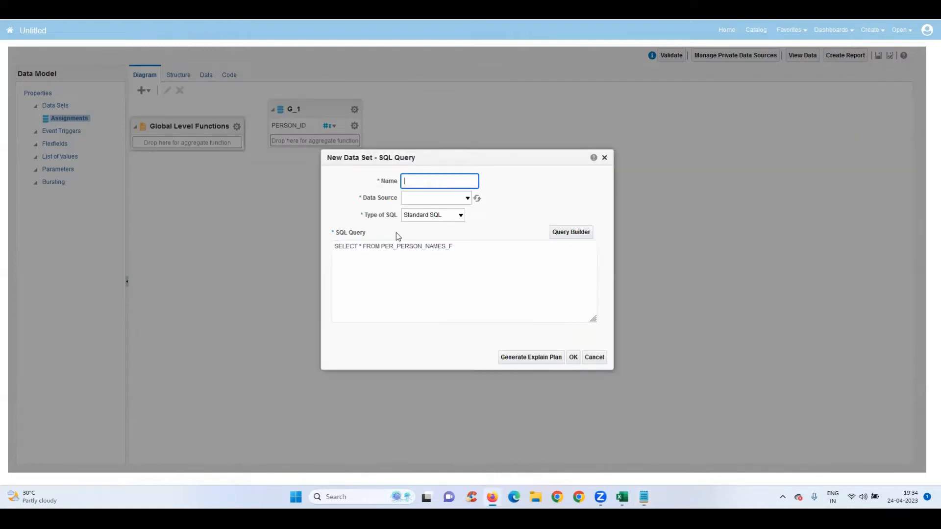
text(Person)
key(Tab)
click(442, 198)
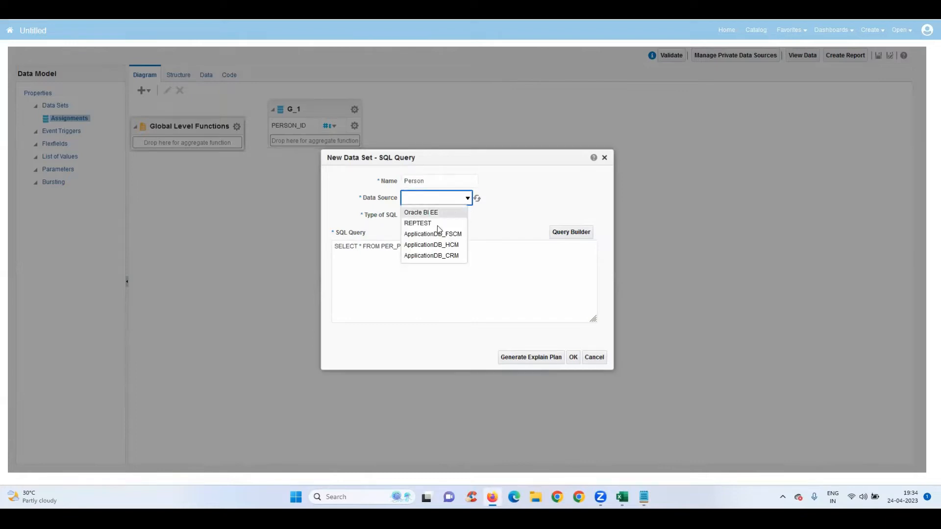
click(434, 245)
click(476, 245)
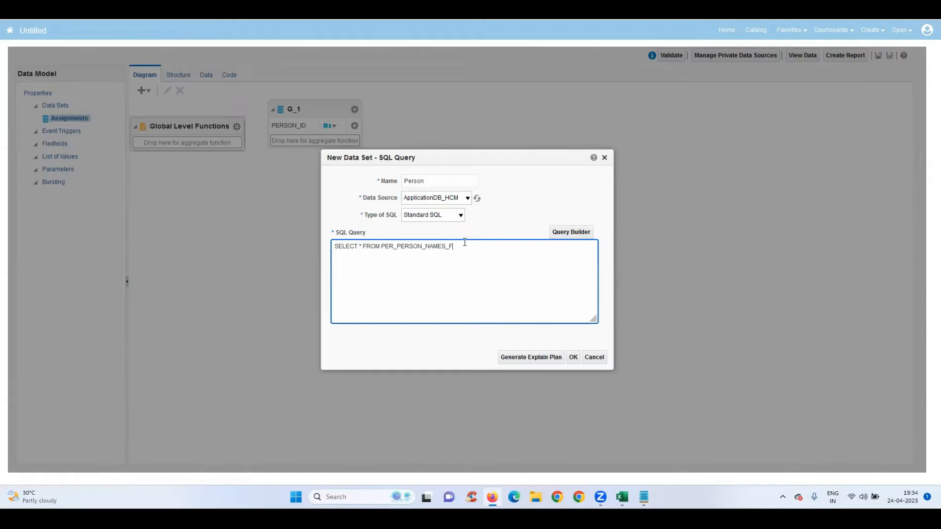
click(573, 357)
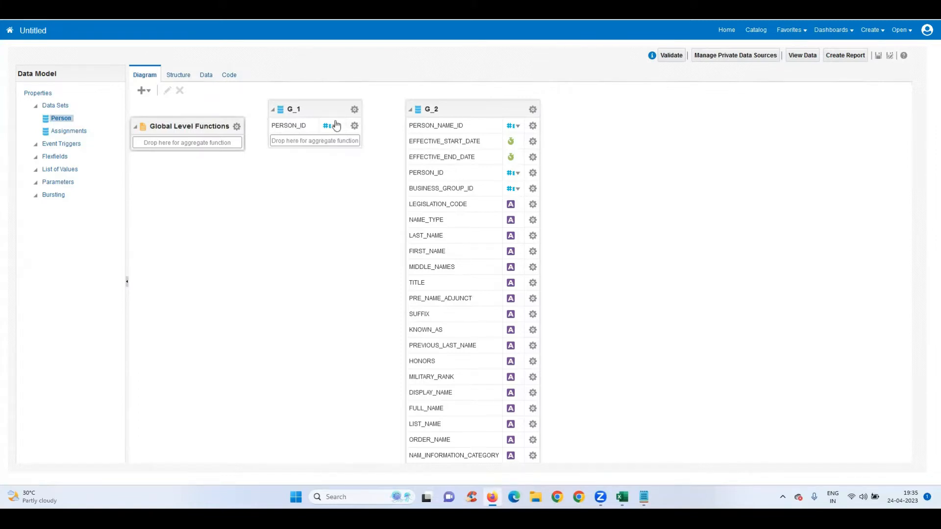
Examine the data model's structure table, collapsing the Assignments group and going through the Person fields.
click(183, 75)
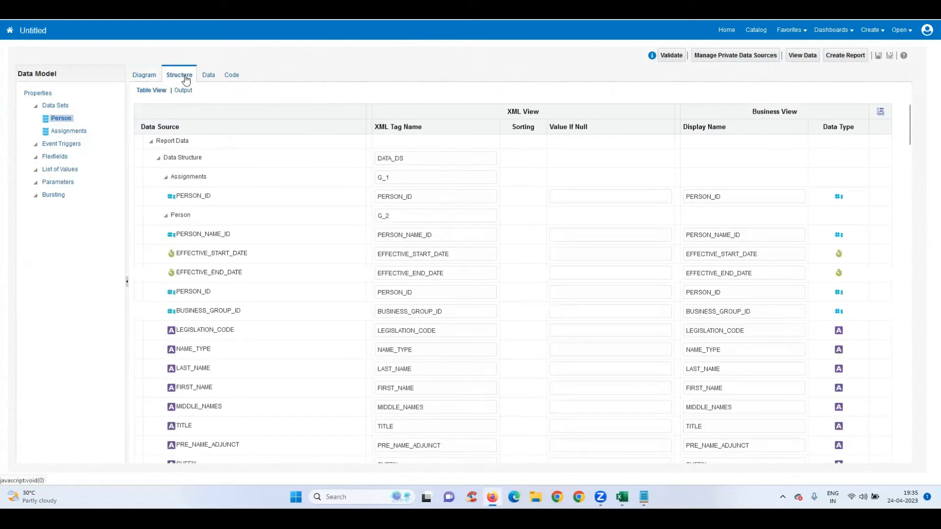
click(166, 177)
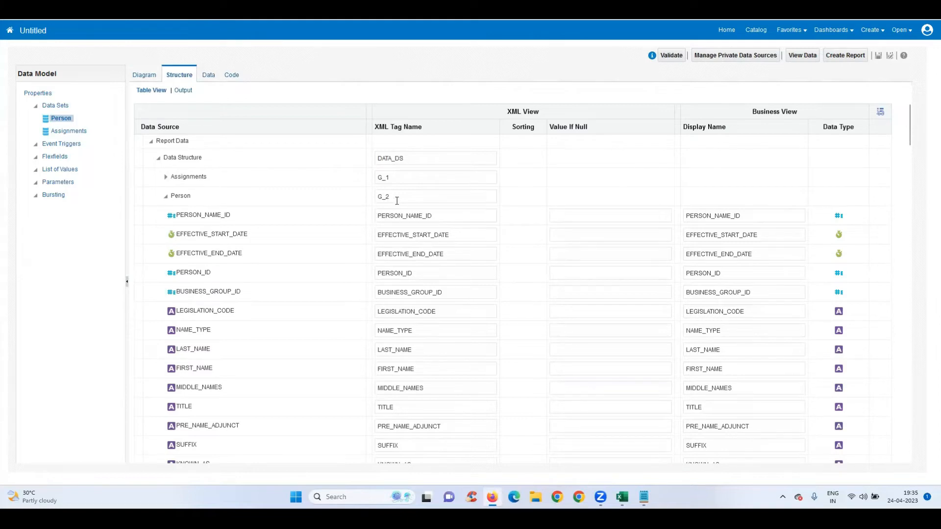
scroll(463, 289, down, 5)
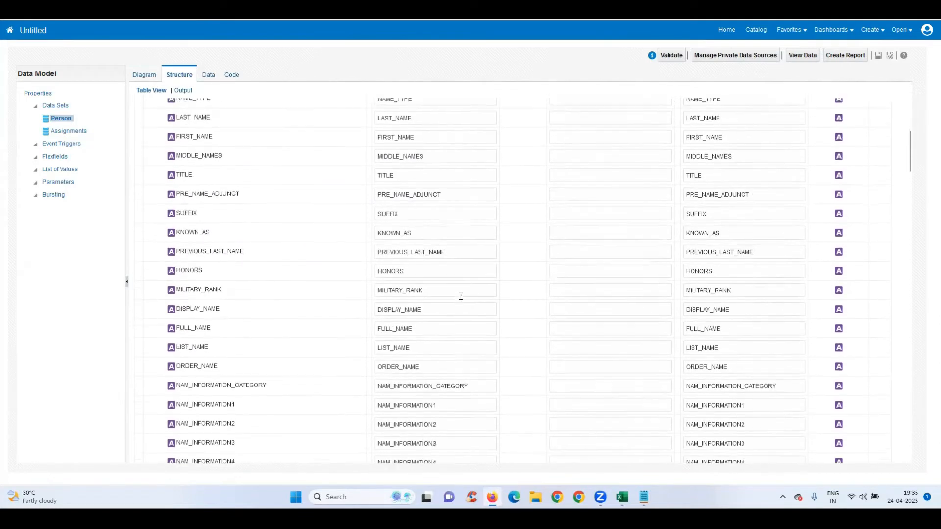
scroll(461, 296, down, 15)
scroll(458, 297, down, 19)
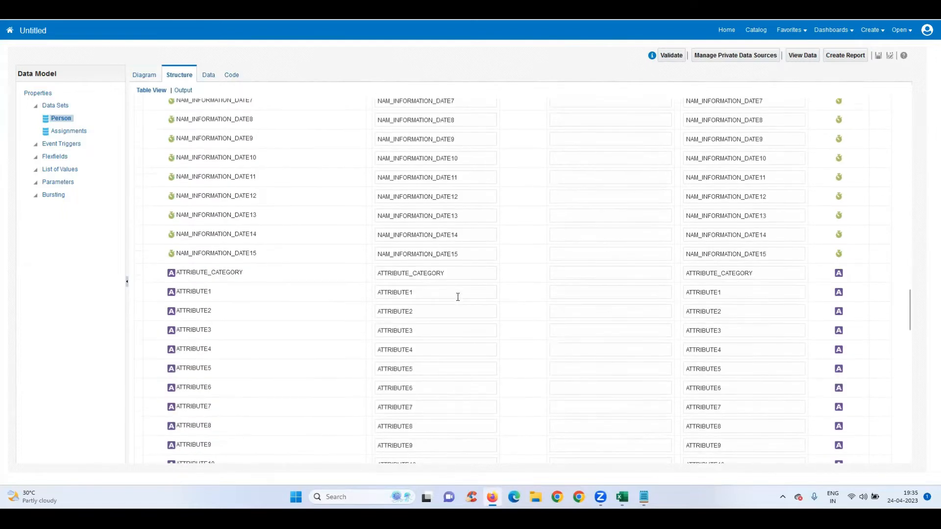
scroll(403, 285, down, 8)
scroll(407, 287, up, 15)
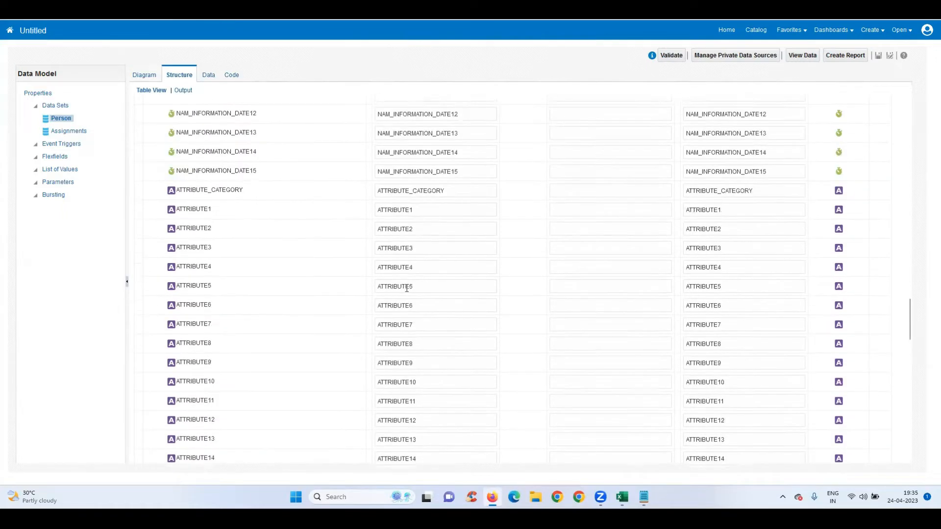
scroll(408, 290, up, 20)
scroll(410, 292, up, 10)
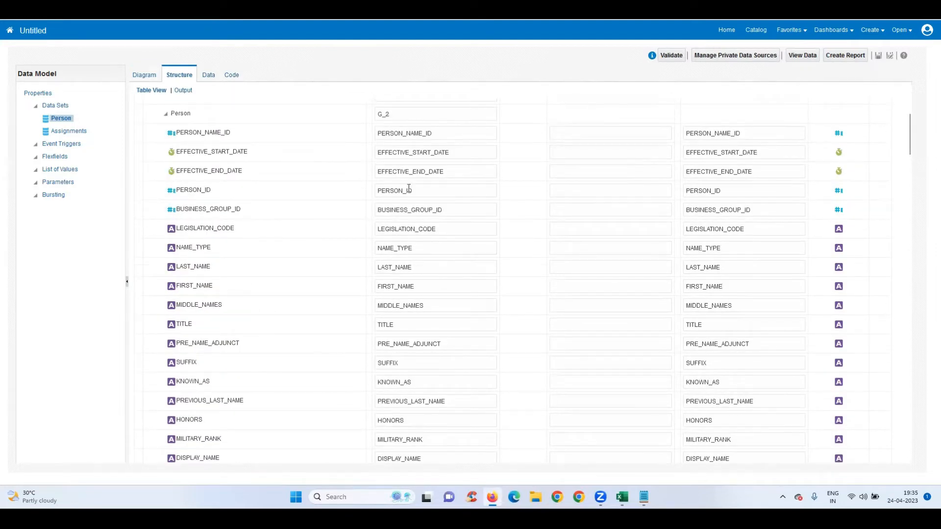
Change the XML tag name and display name of the Person group's PERSON_ID field to PERSONID.
click(407, 191)
key(BackSpace)
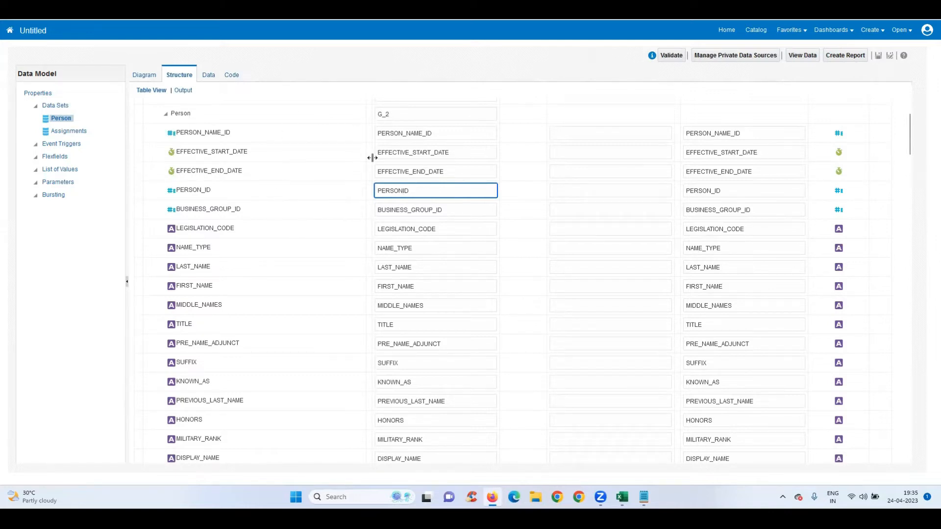
scroll(645, 214, up, 1)
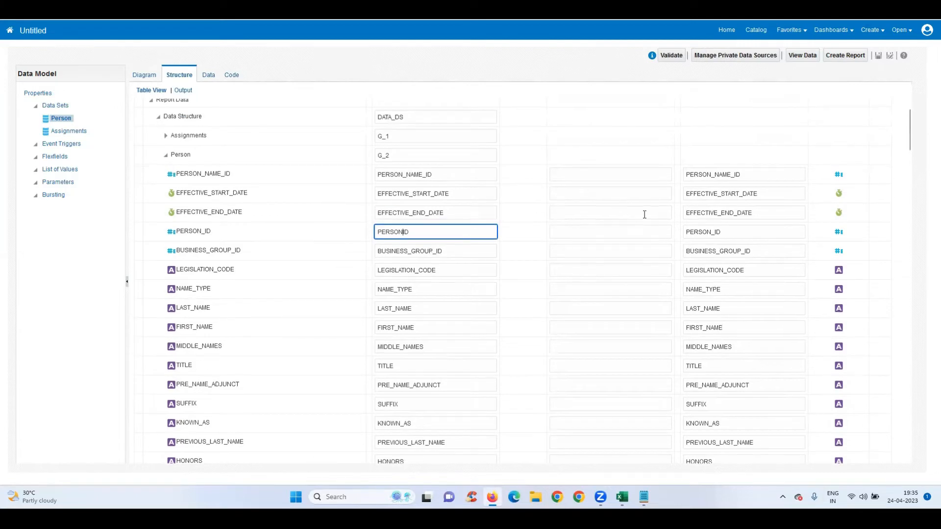
click(715, 230)
key(BackSpace)
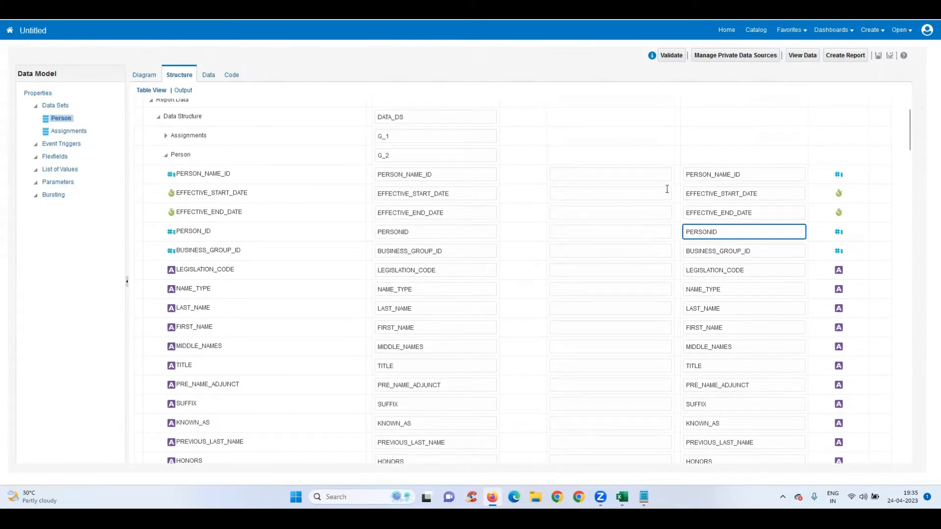
click(418, 234)
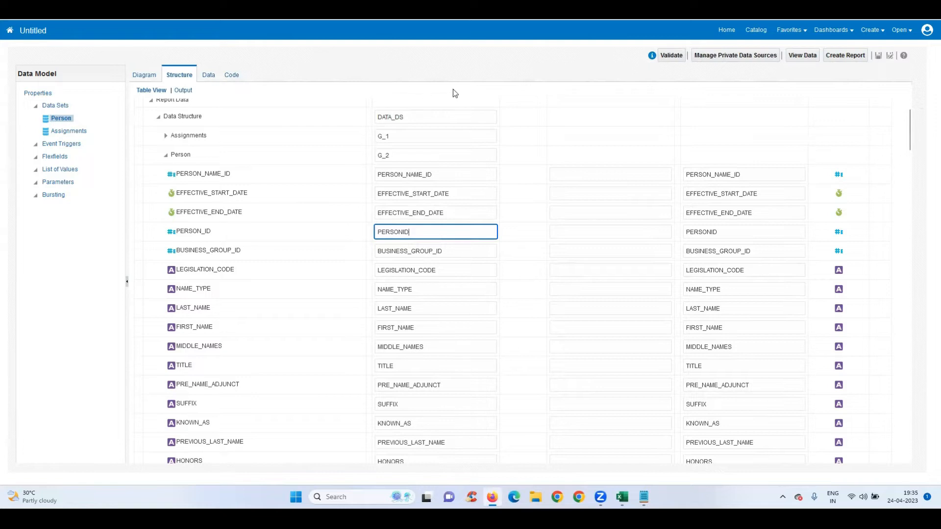
In the diagram, create a link from PERSON_ID in group G_1 to PERSONID in group G_2.
click(147, 77)
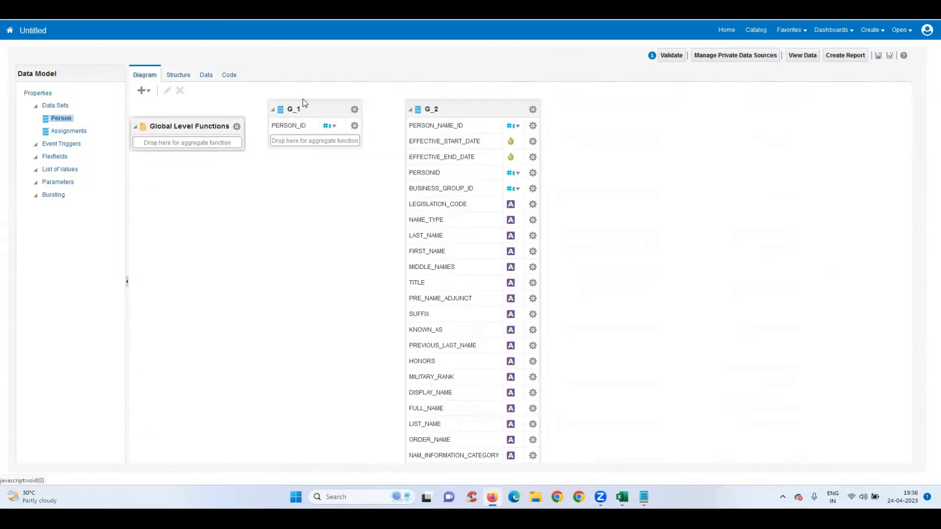
click(355, 110)
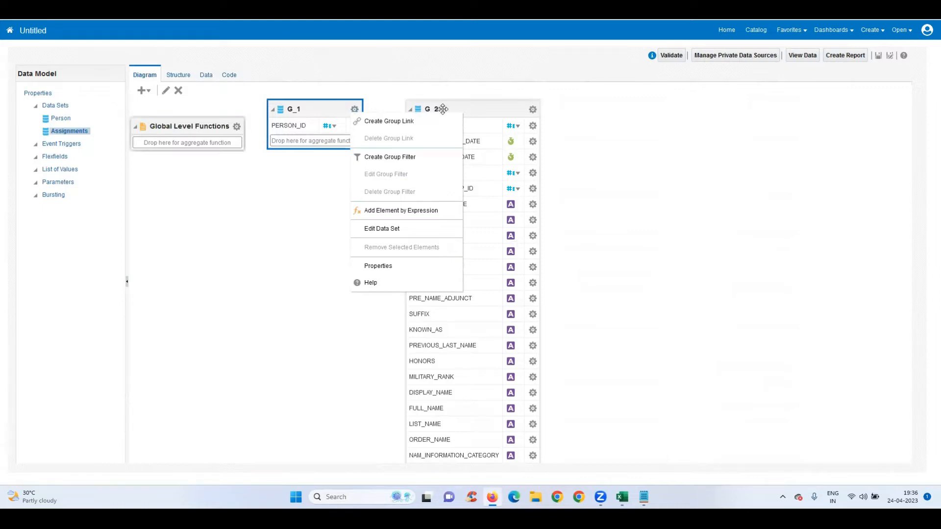
click(349, 110)
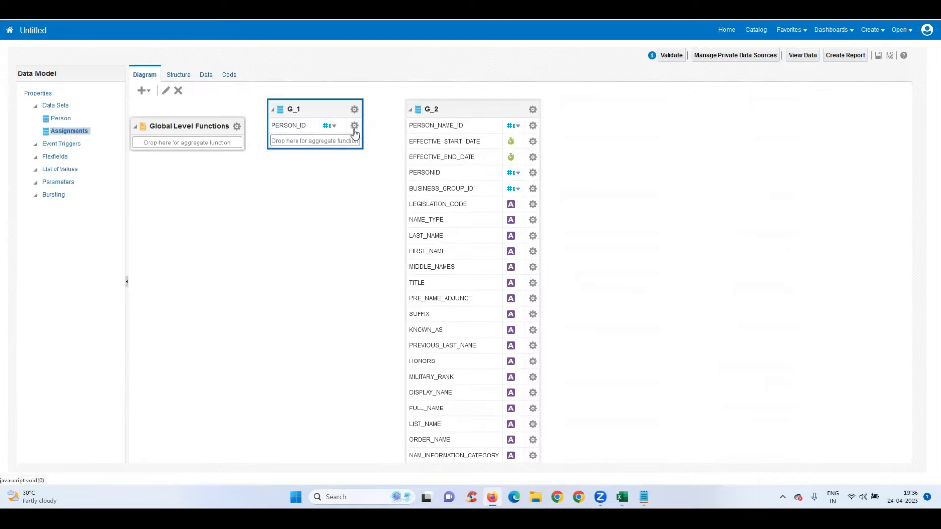
click(354, 126)
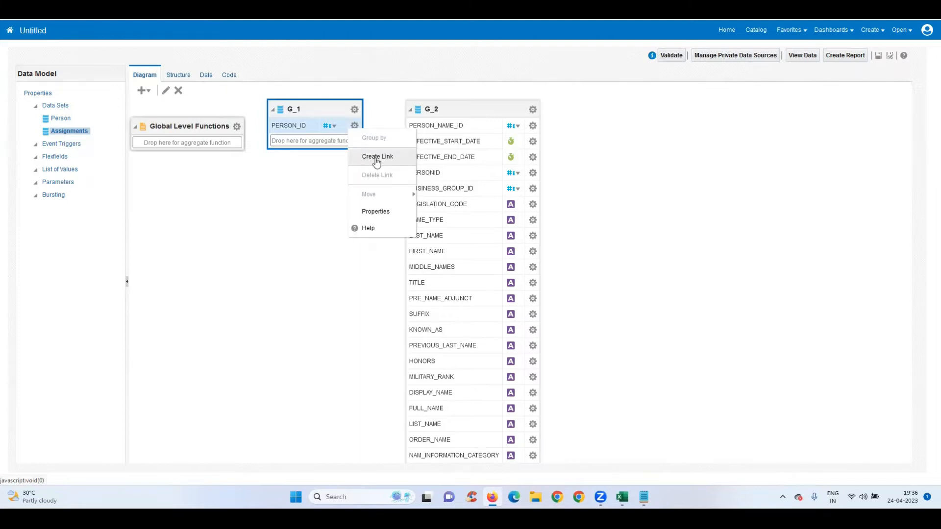
click(376, 161)
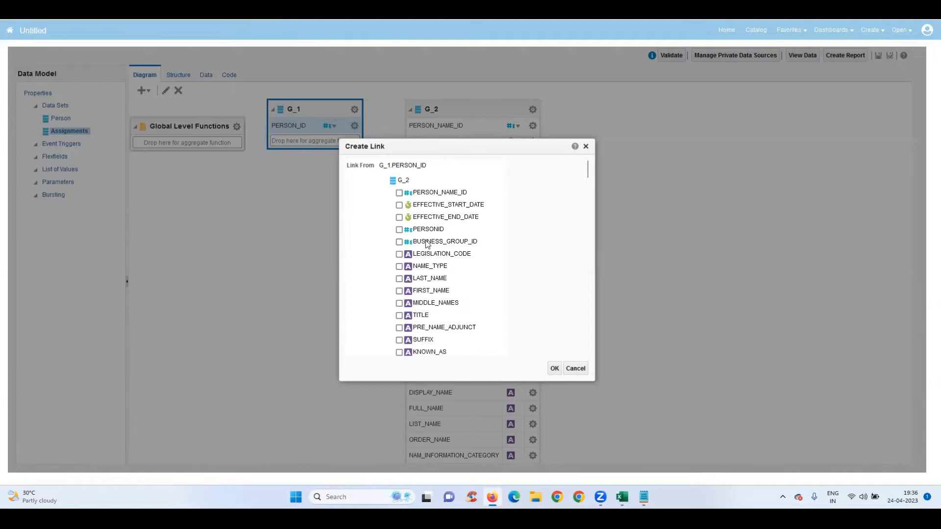
click(399, 229)
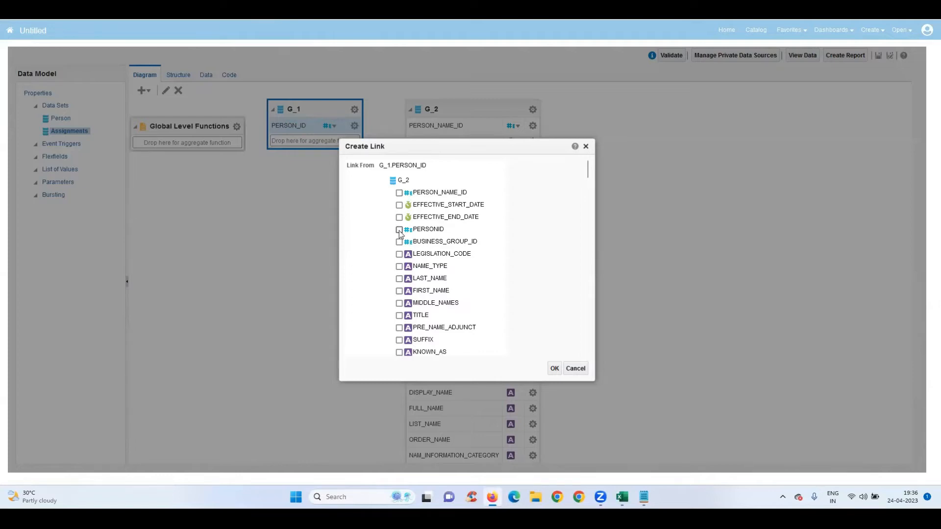
click(554, 368)
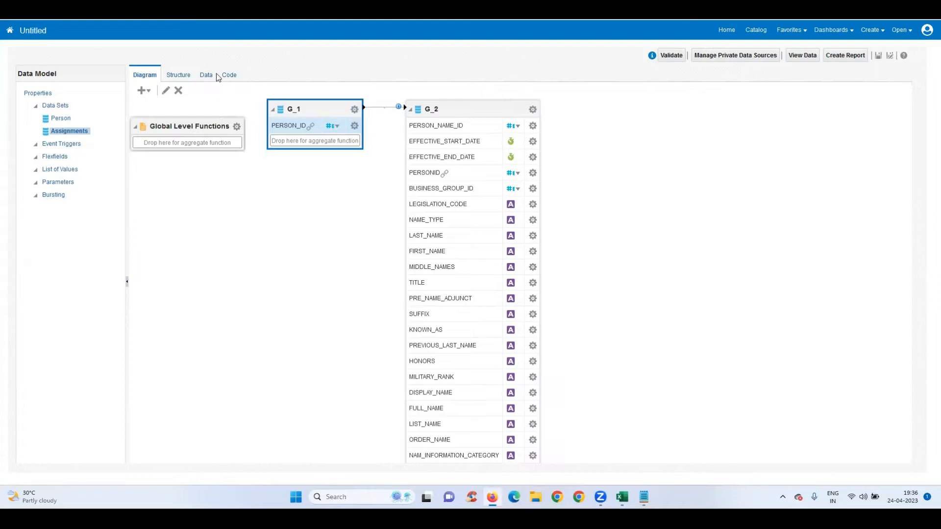
Check how the Person group nests under Assignments in the model's structure, and view the model's data with 5 rows.
click(178, 74)
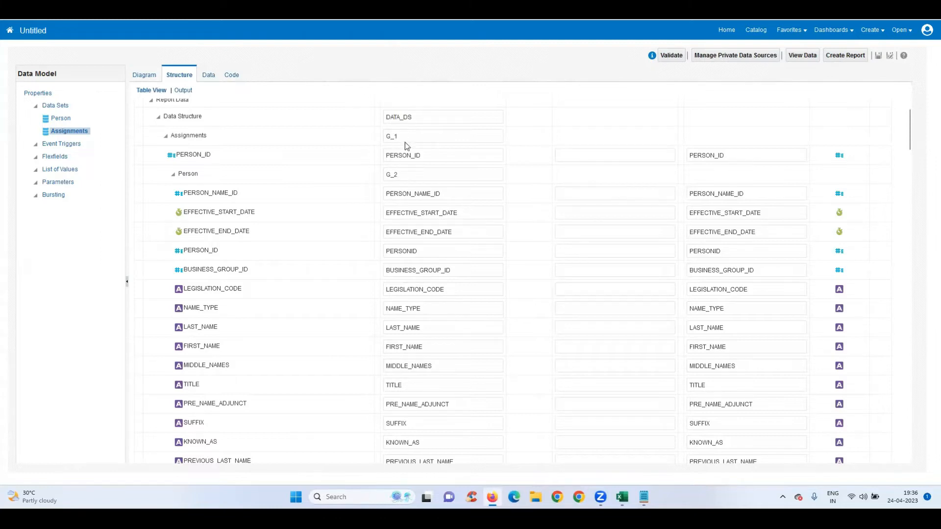
click(142, 77)
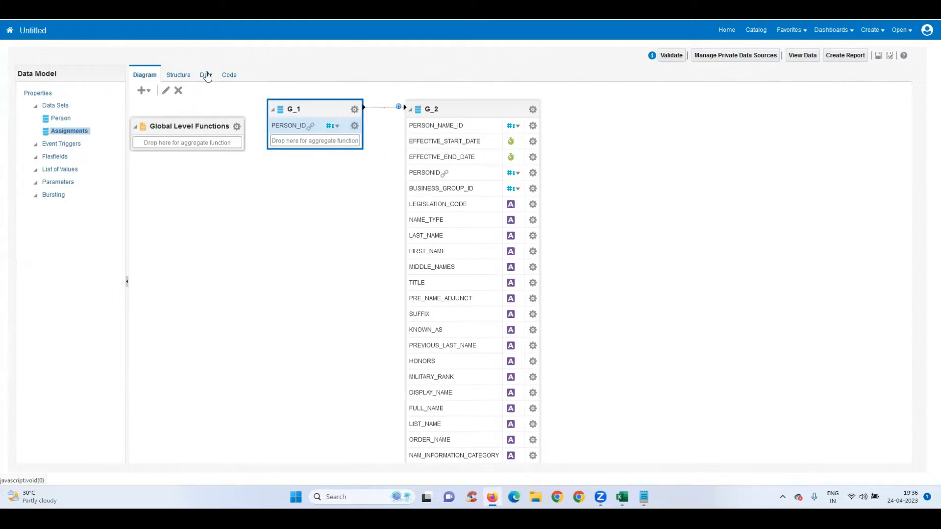
click(205, 75)
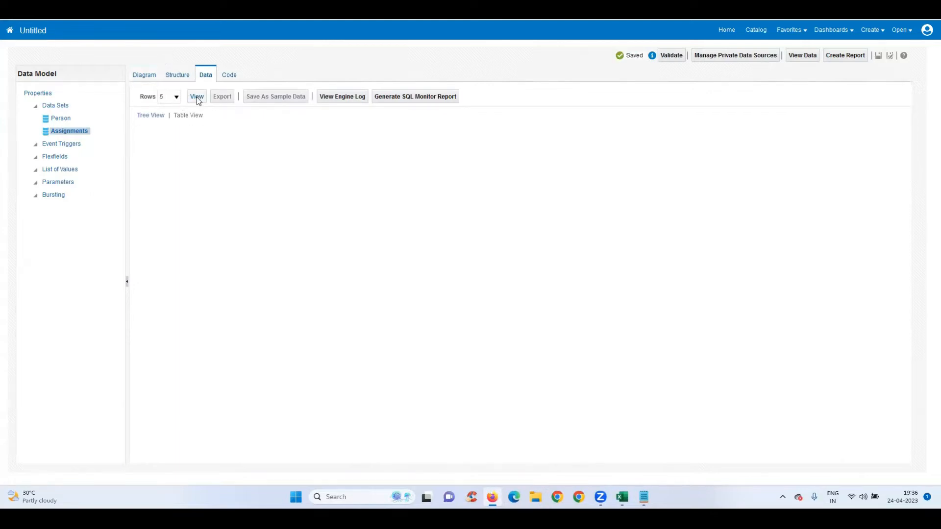
click(196, 97)
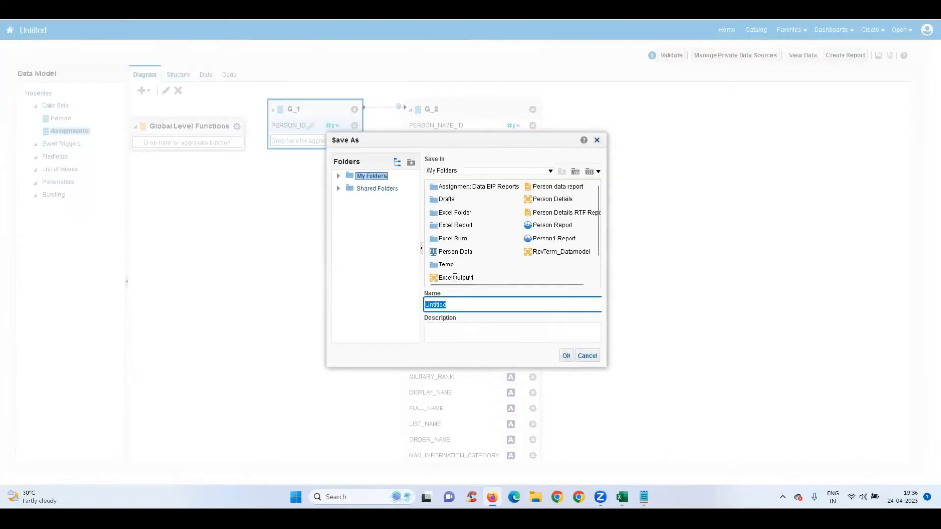
Save the data model as ExcelDM1 in Excel Folder under My Folders.
click(467, 215)
double_click(475, 214)
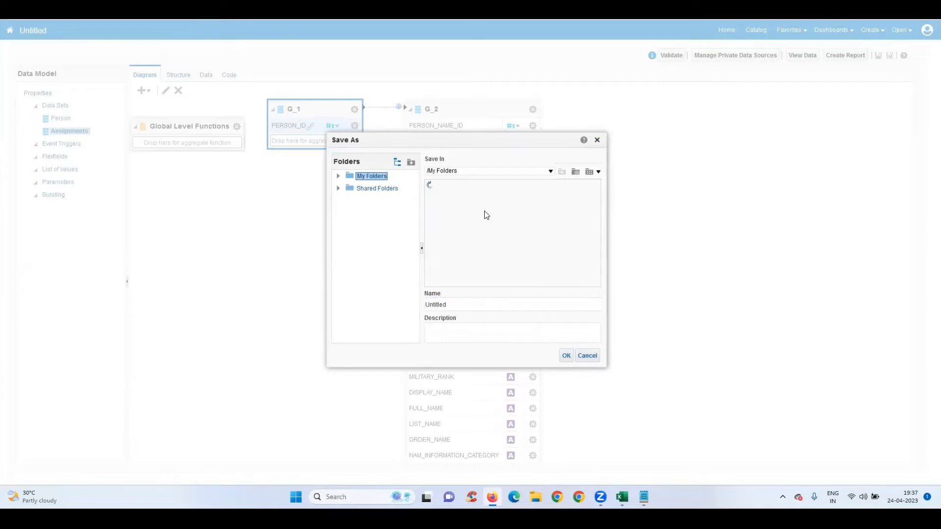
click(467, 306)
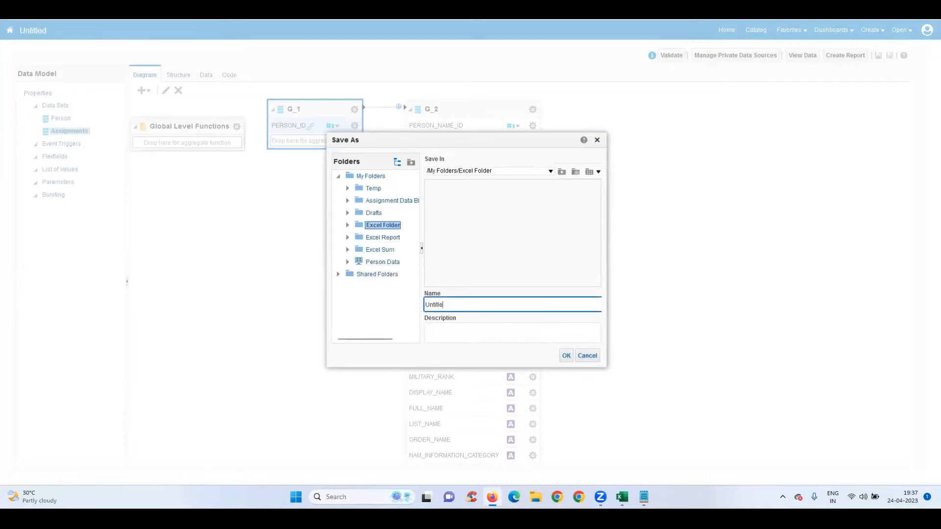
key(BackSpace)
key(BackSpace)
key(BackSpace)
key(BackSpace)
key(BackSpace)
key(BackSpace)
text(Exe)
key(BackSpace)
key(BackSpace)
text(DM1)
click(566, 357)
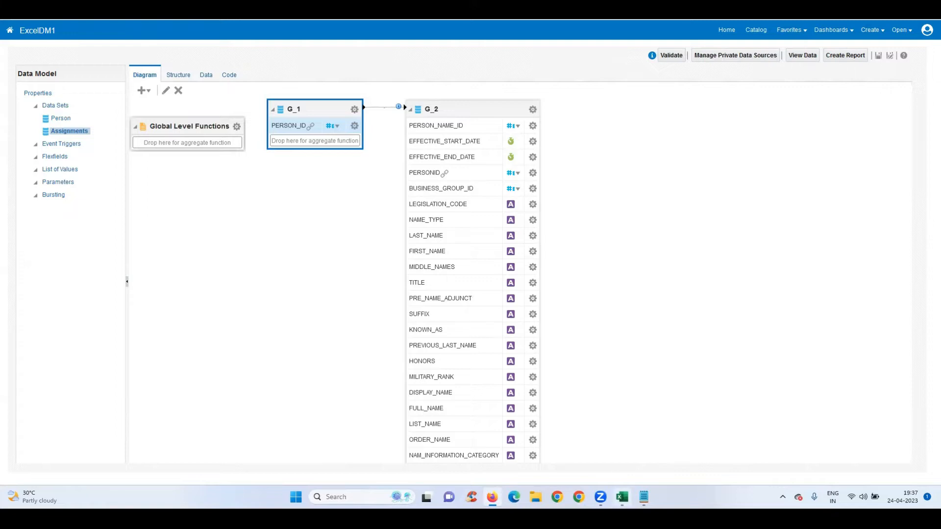
Open a new blank workbook in Excel, discard the surplus second workbook and maximize the remaining one.
right_click(622, 497)
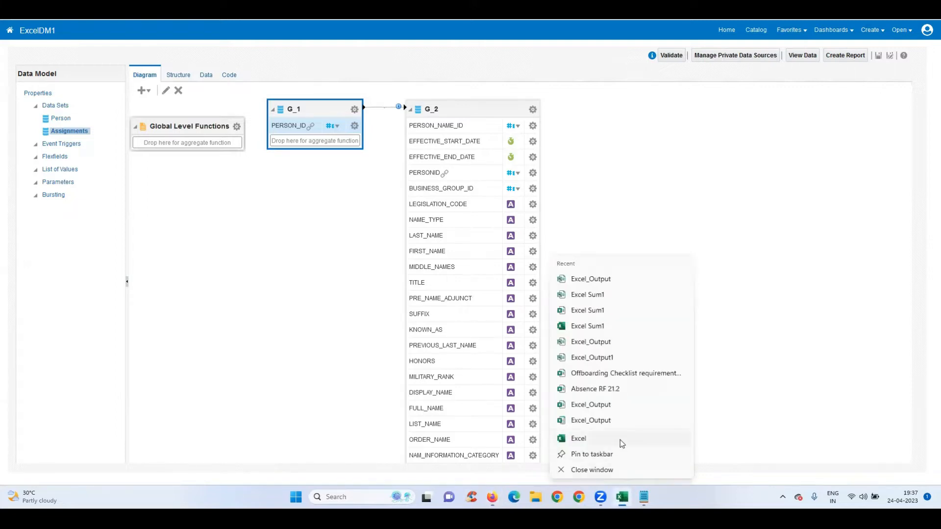
click(597, 441)
click(726, 280)
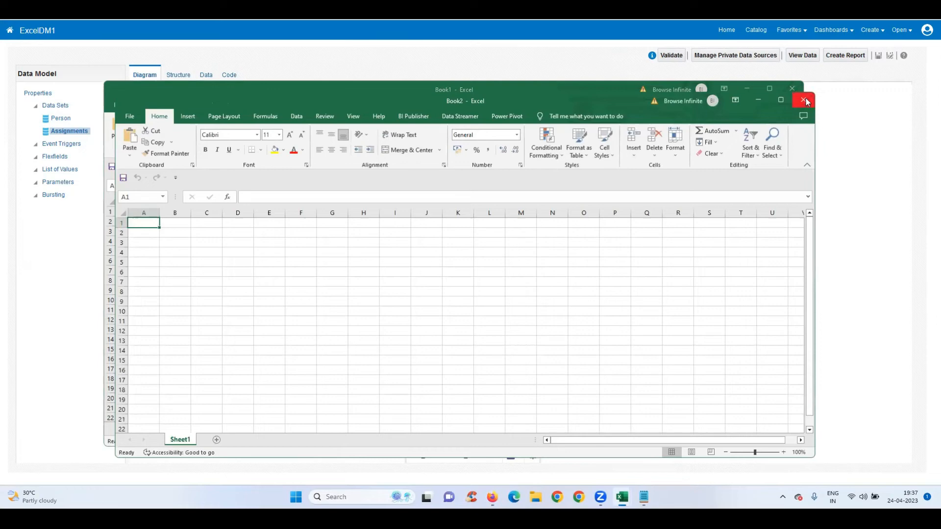
click(804, 100)
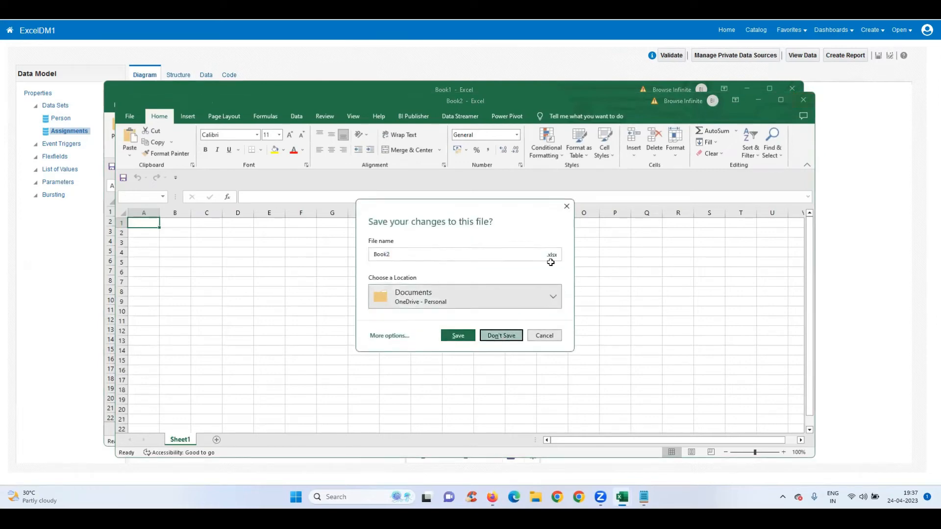
click(769, 90)
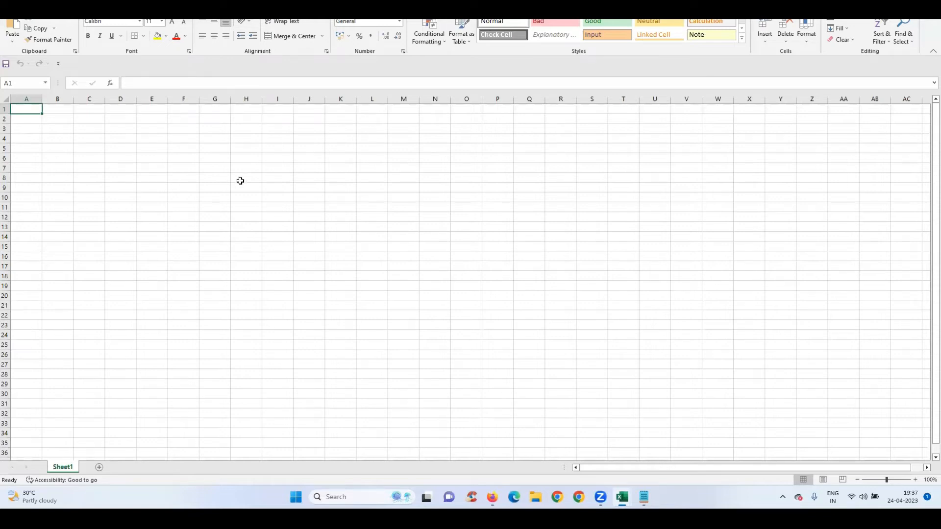
Switch to Notepad and add the column placeholder syntax XDO_?COLUMNNAME? a few lines below the two queries.
click(644, 497)
click(462, 150)
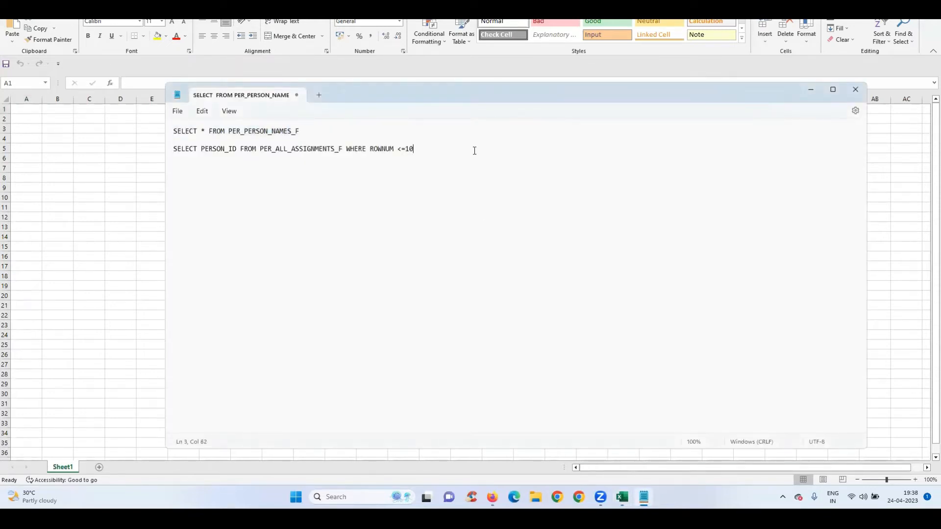
key(Return)
key(Return)
key(Return)
key(Caps_Lock)
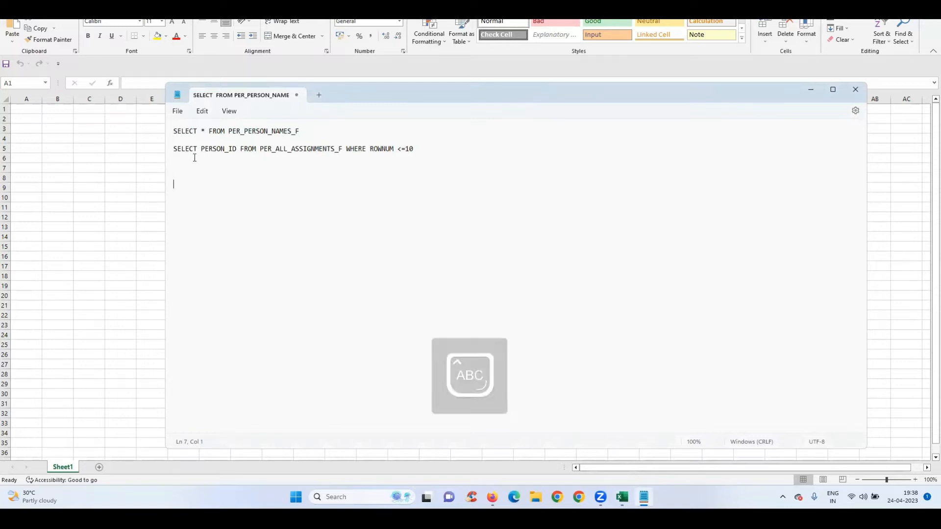
text(X)
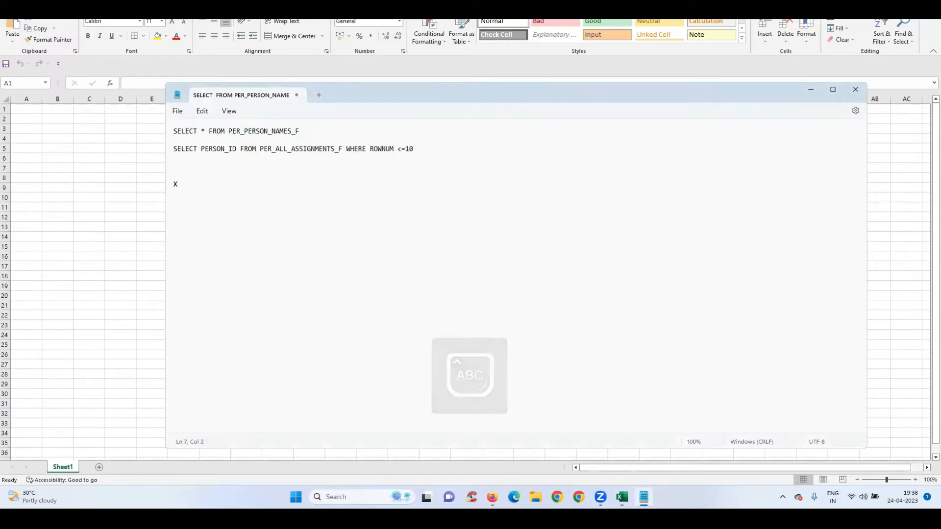
text(DO)
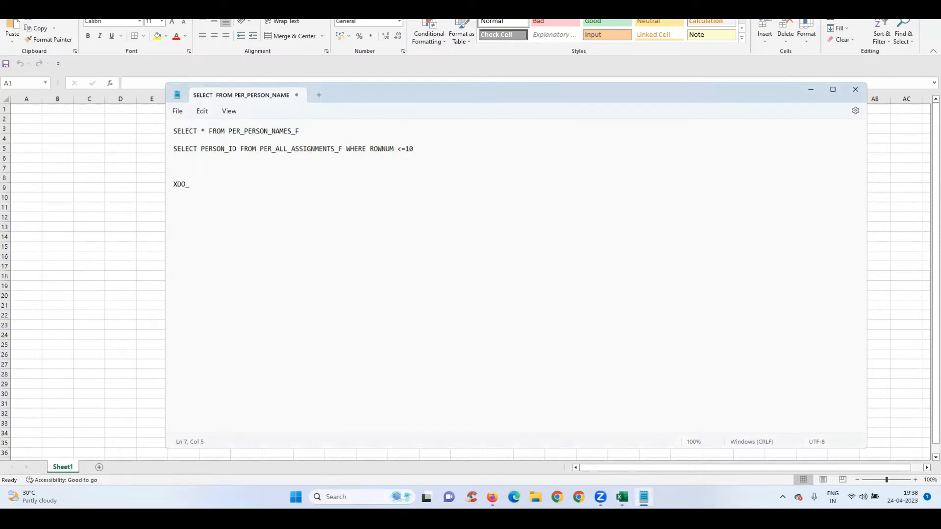
text(_?COLUMNNAME?)
double_click(213, 184)
double_click(194, 185)
drag(194, 185, 174, 186)
click(186, 185)
double_click(229, 184)
click(234, 184)
double_click(228, 184)
Add the group placeholder syntax XDO_?GROUP_?GROUPNAME? on the line beneath the column placeholder.
click(241, 184)
text(XDO_?GROUPNAME_?)
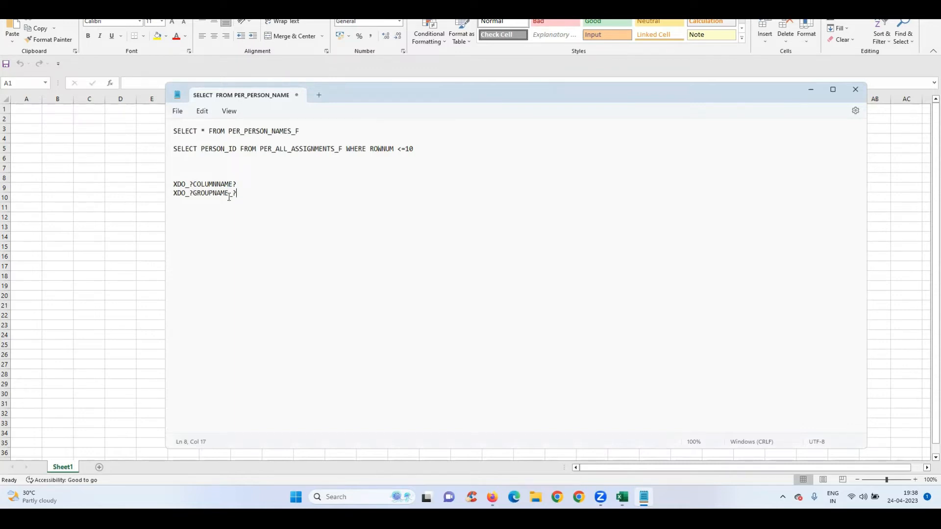
key(BackSpace)
key(BackSpace)
key(BackSpace)
key(BackSpace)
text(GROUPNAME)
drag(236, 192, 170, 187)
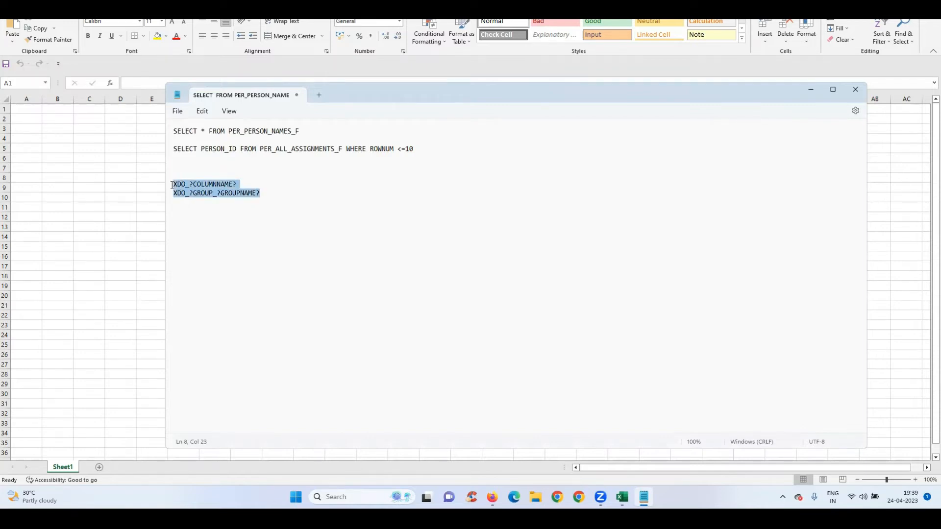
click(273, 188)
click(270, 193)
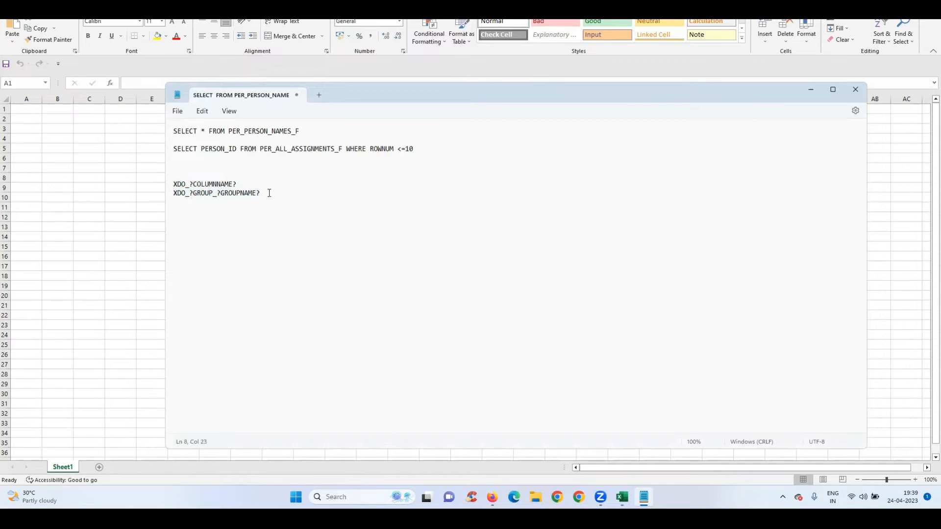
click(250, 181)
Return to the Excel workbook, fill the range A1:I2 yellow and merge and center it.
click(144, 179)
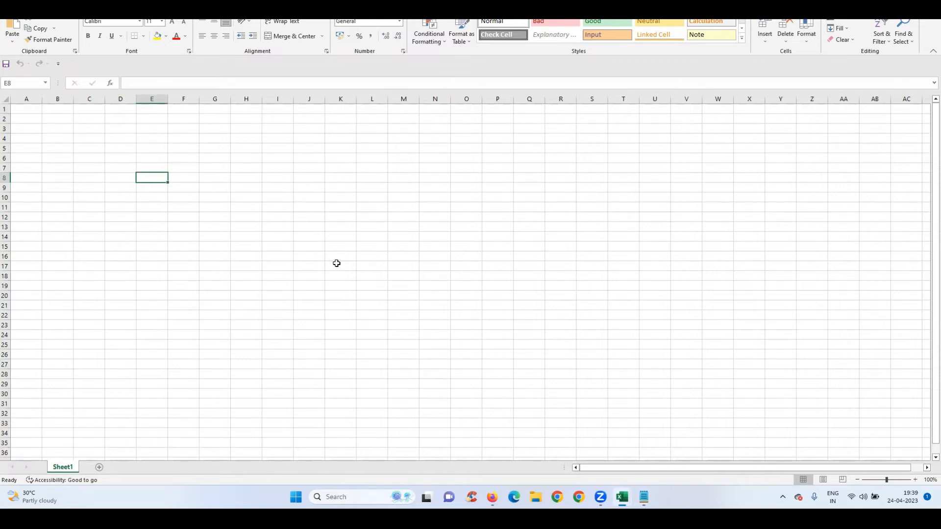
drag(32, 109, 286, 123)
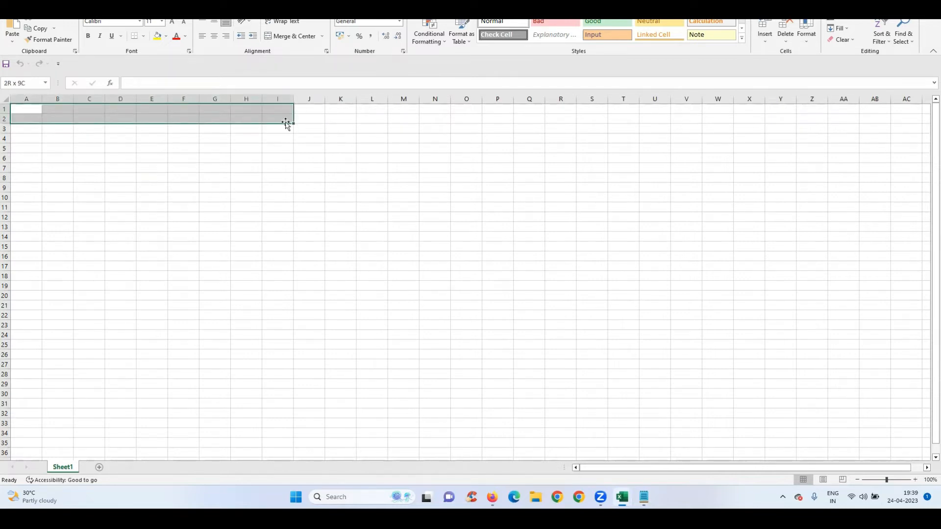
click(157, 36)
click(290, 36)
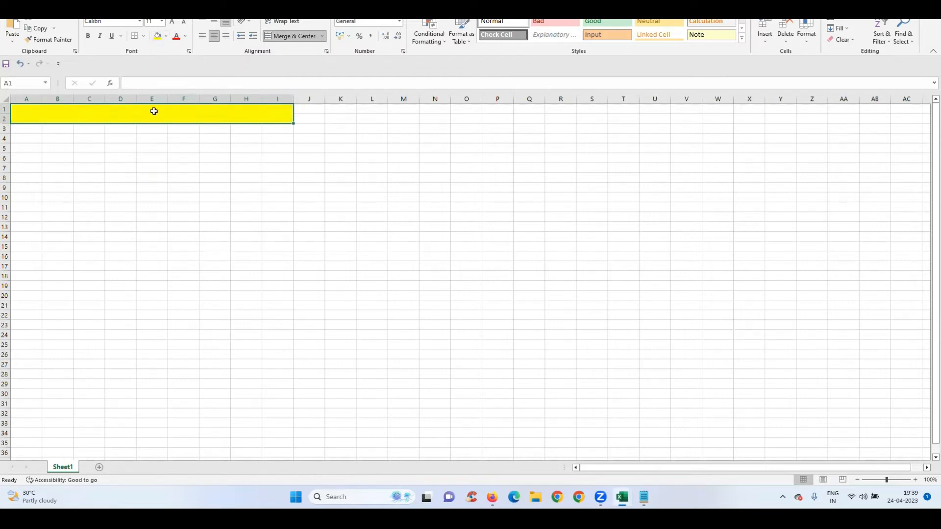
Enter the title "Excel Based Output" in the merged yellow cell.
double_click(157, 110)
text(ex)
key(BackSpace)
key(BackSpace)
key(Caps_Lock)
text(E)
key(Caps_Lock)
text(xcel)
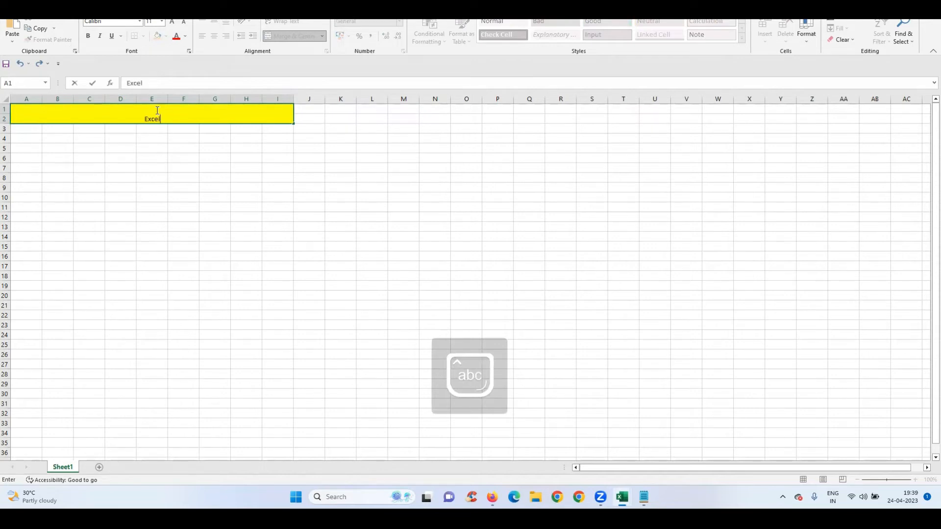
text( Based Output)
key(Return)
Format the title with font size 12 and bold.
click(156, 111)
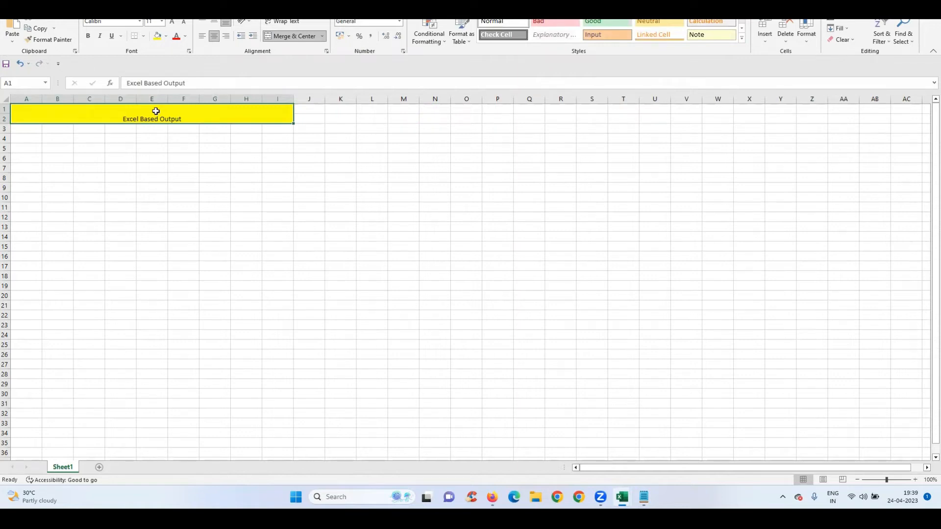
click(162, 22)
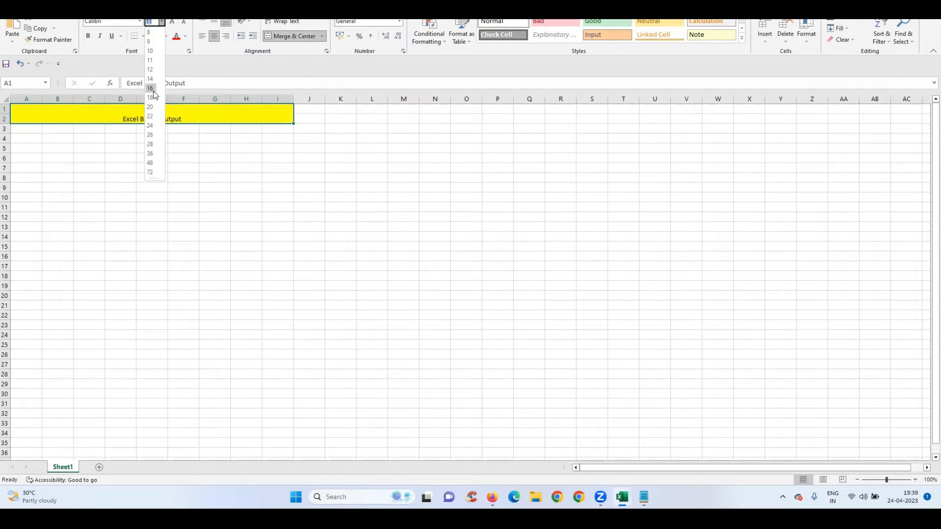
click(152, 70)
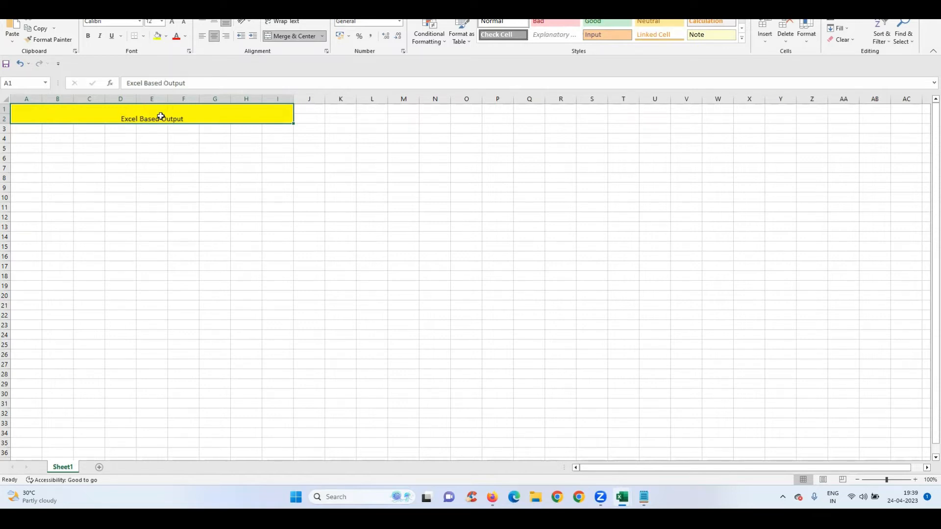
key(ctrl+b)
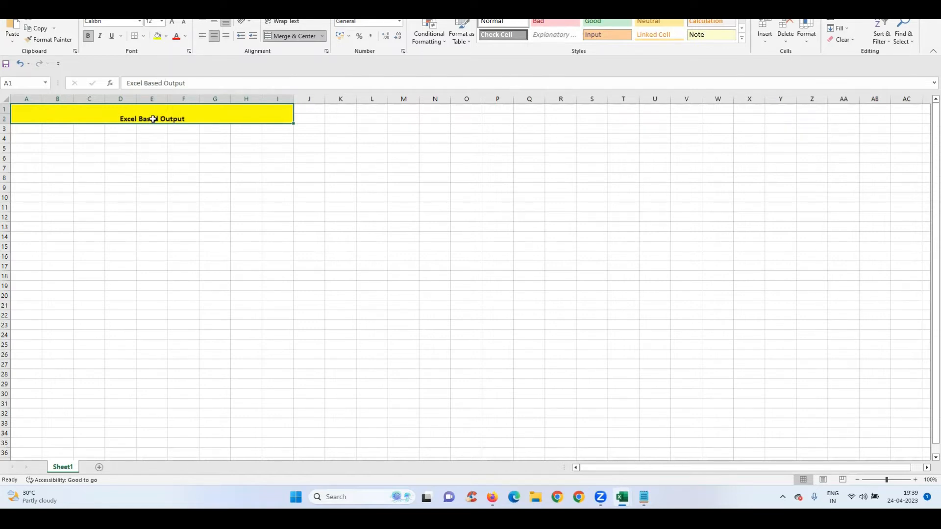
click(123, 164)
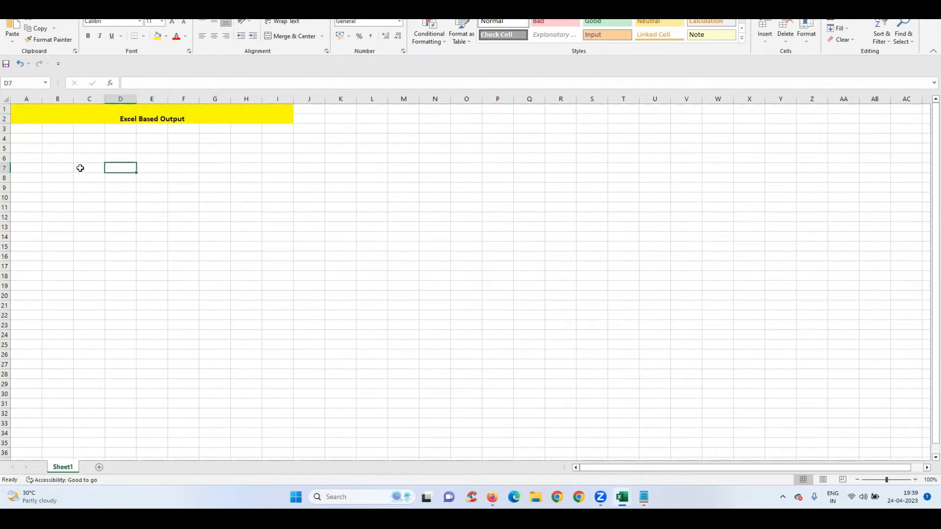
drag(81, 168, 136, 170)
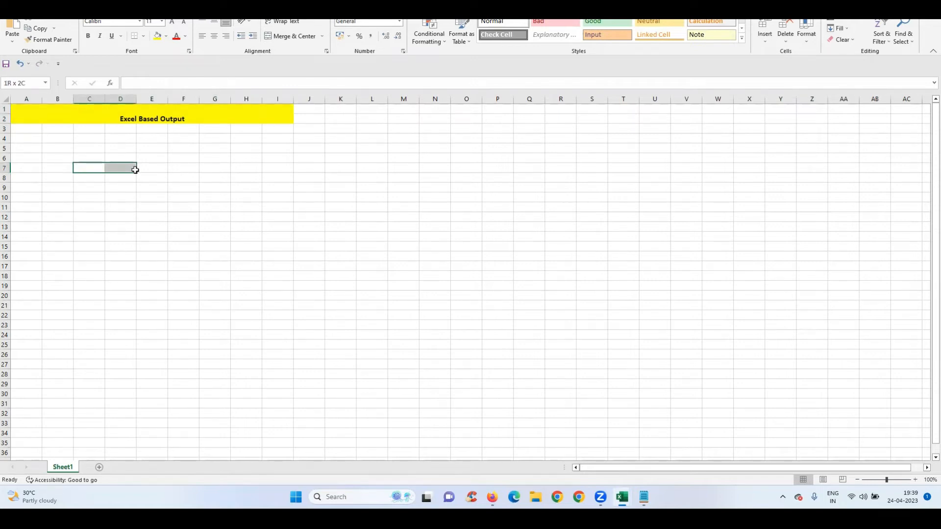
drag(84, 216, 237, 180)
click(237, 180)
Enter the column heading "Person ID" in cell C6 and fill the cell yellow.
mouse_move(85, 159)
mouse_down()
mouse_move(128, 155)
mouse_move(99, 157)
mouse_up()
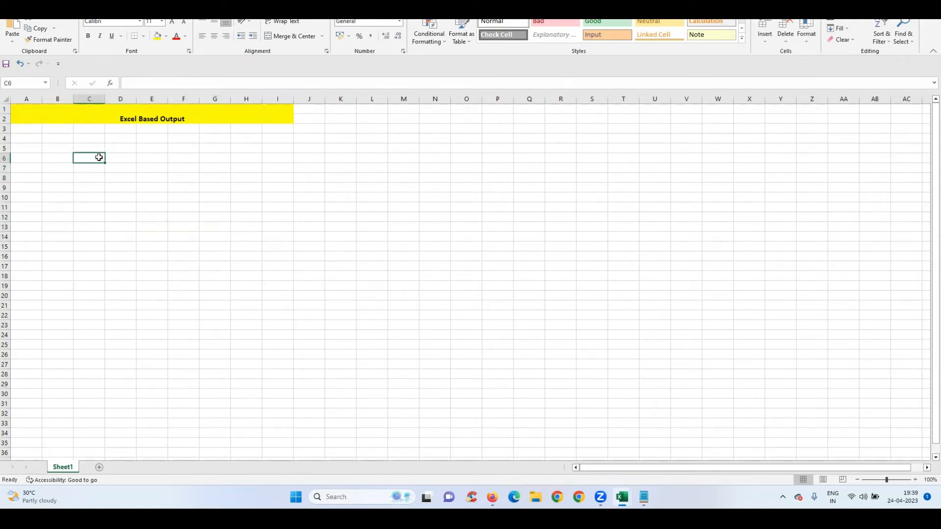
text(Person ID)
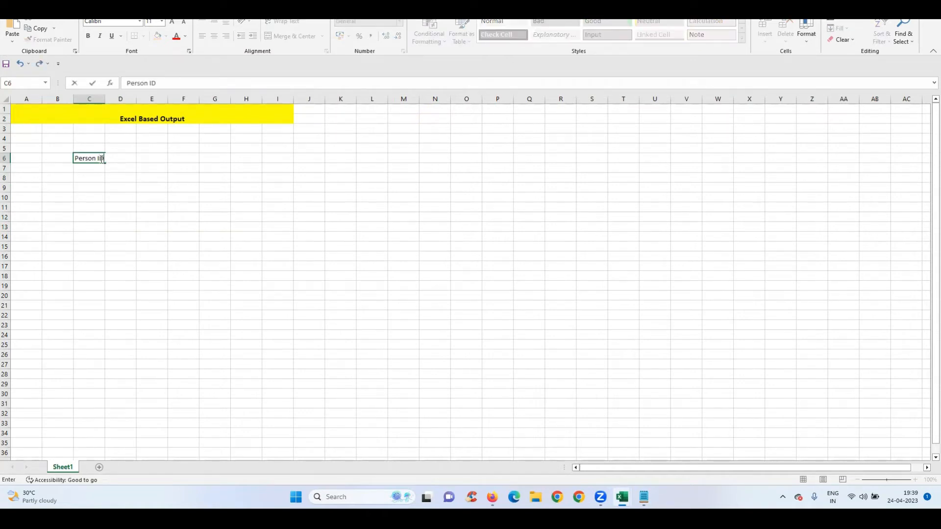
key(Return)
click(101, 157)
click(157, 36)
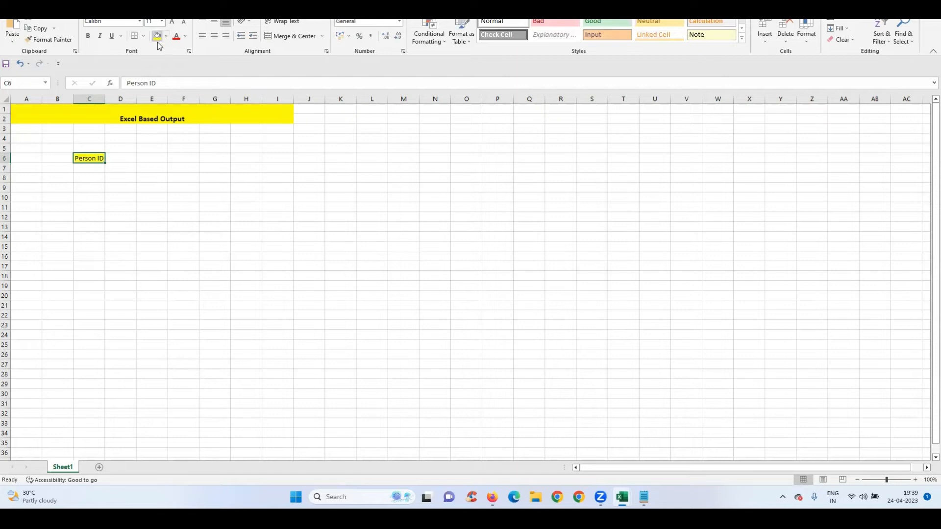
Select cell C7, switch to the ExcelDM1 data model in the browser and view its data.
click(93, 169)
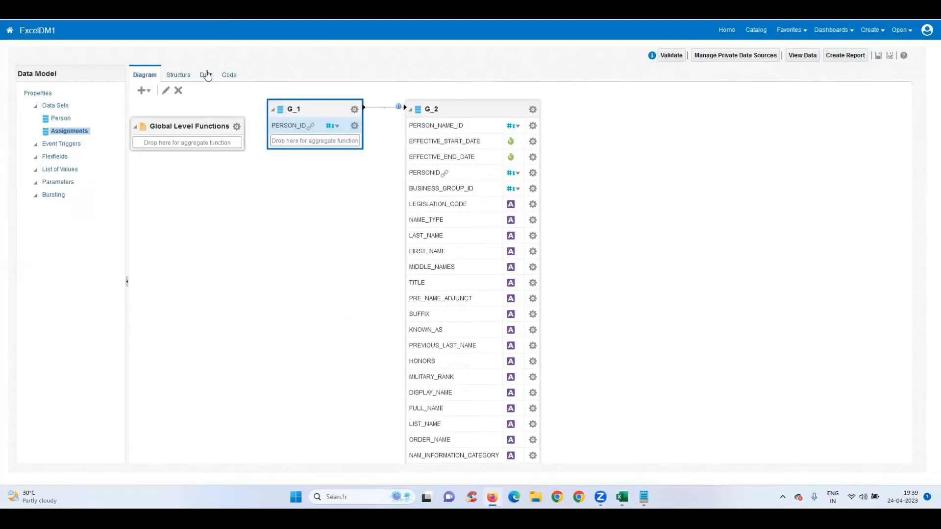
click(206, 76)
click(195, 96)
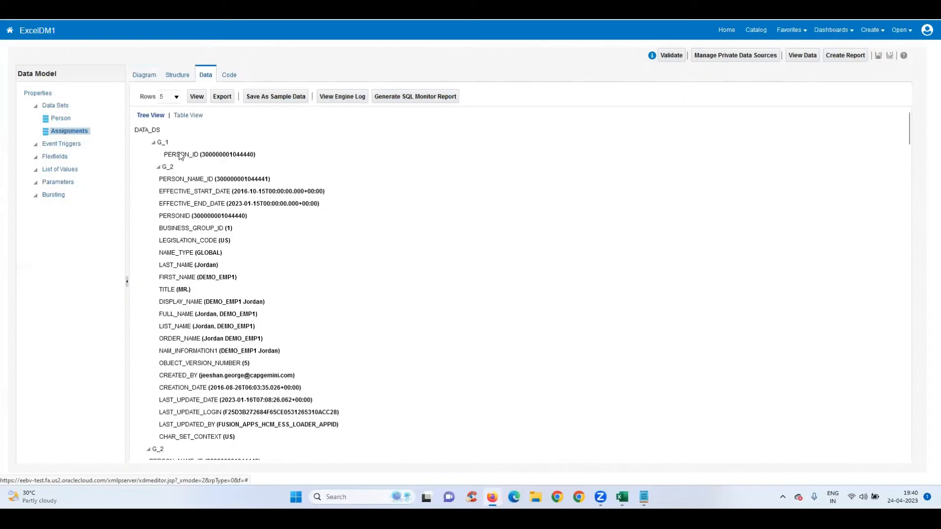
Copy the field name PERSON_ID under group G_1 in the data tree and return to the Excel workbook.
drag(167, 154, 198, 156)
key(ctrl+c)
click(172, 181)
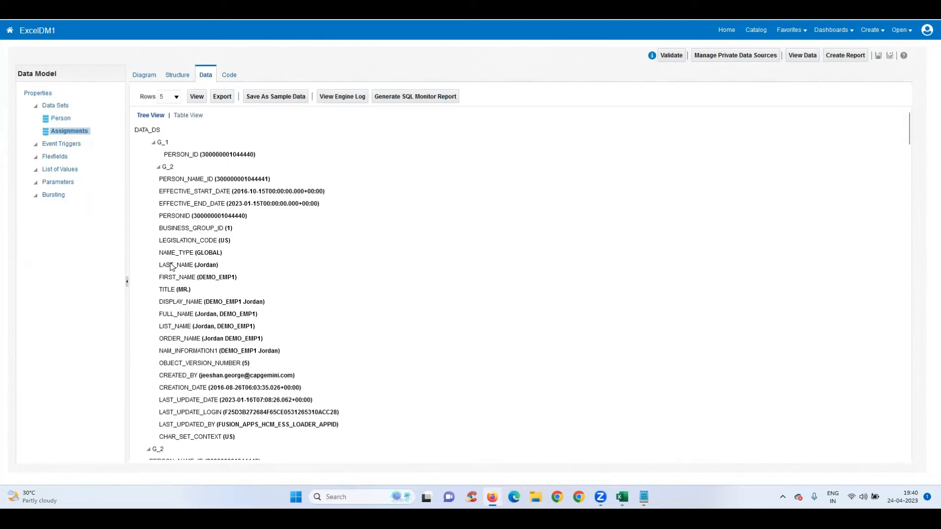
click(191, 157)
drag(199, 156, 167, 157)
key(alt+Tab)
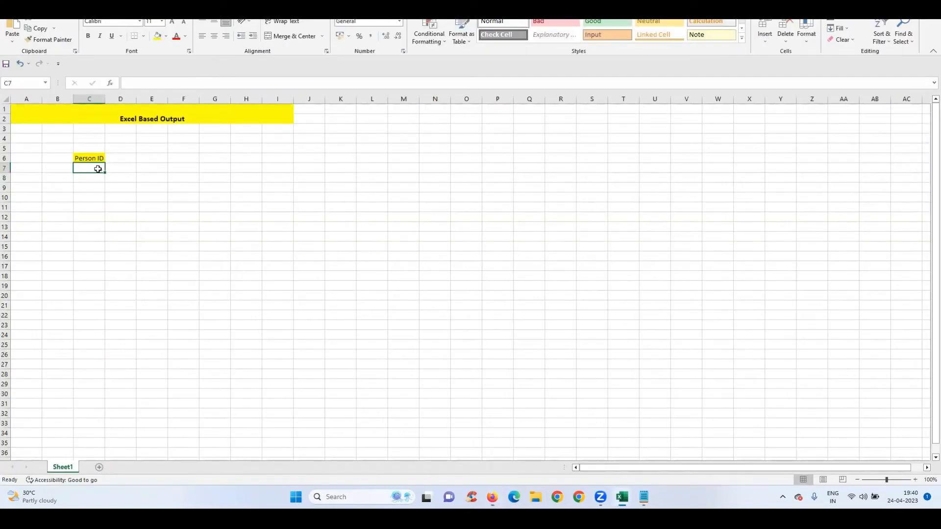
Enter the placeholder XDO_?PERSON_ID? in cell C7 and widen column C to fit it.
key(alt+Tab)
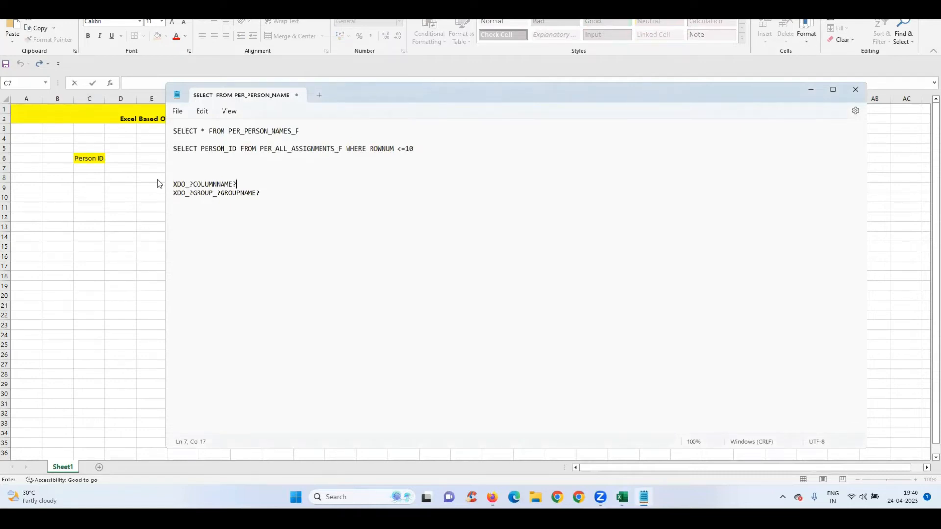
click(94, 169)
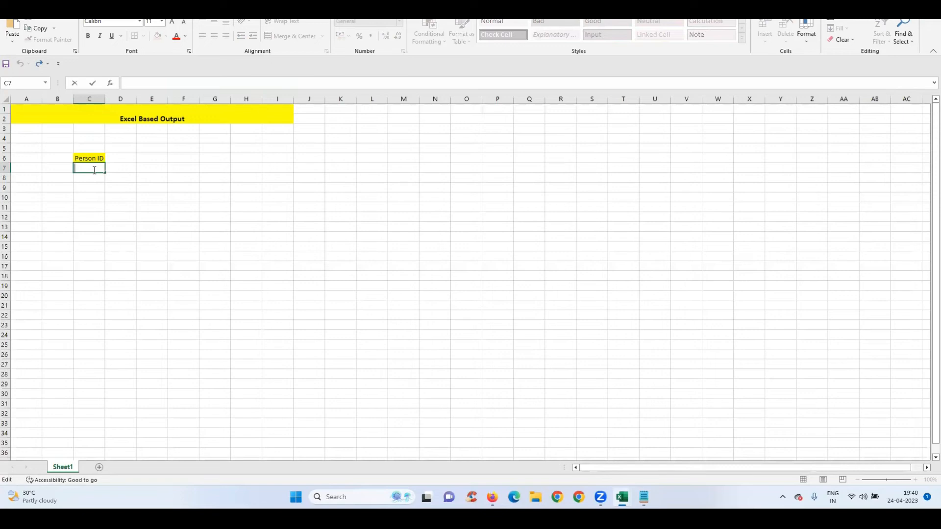
key(BackSpace)
key(Caps_Lock)
key(BackSpace)
text(XD)
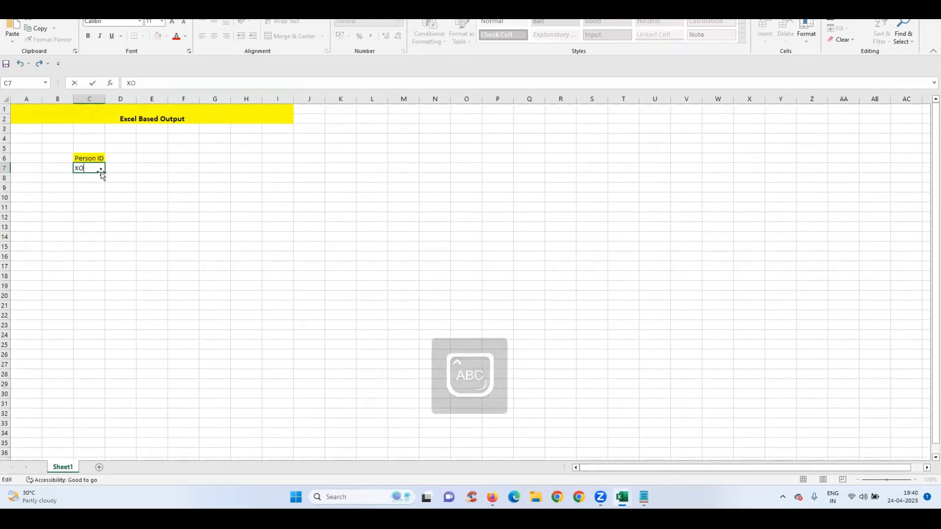
text(O_?)
key(ctrl+v)
text(?)
key(Return)
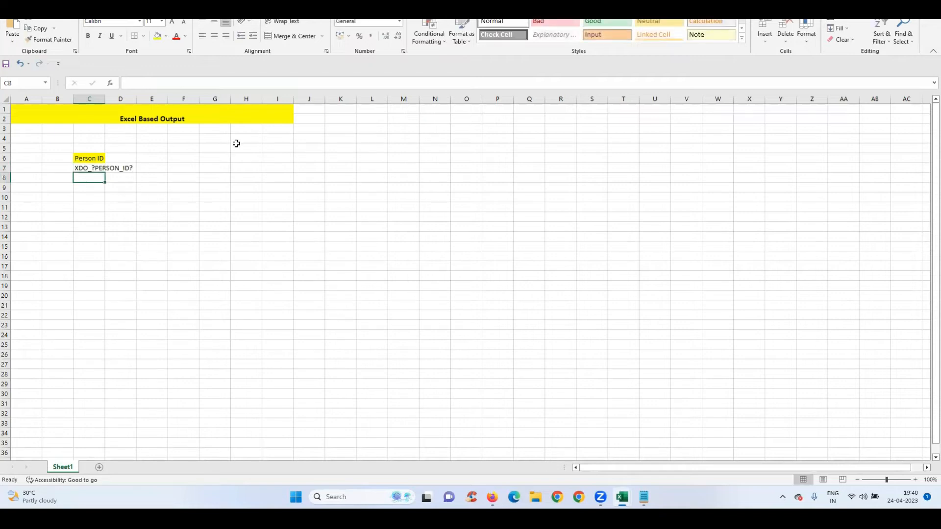
double_click(104, 102)
click(114, 170)
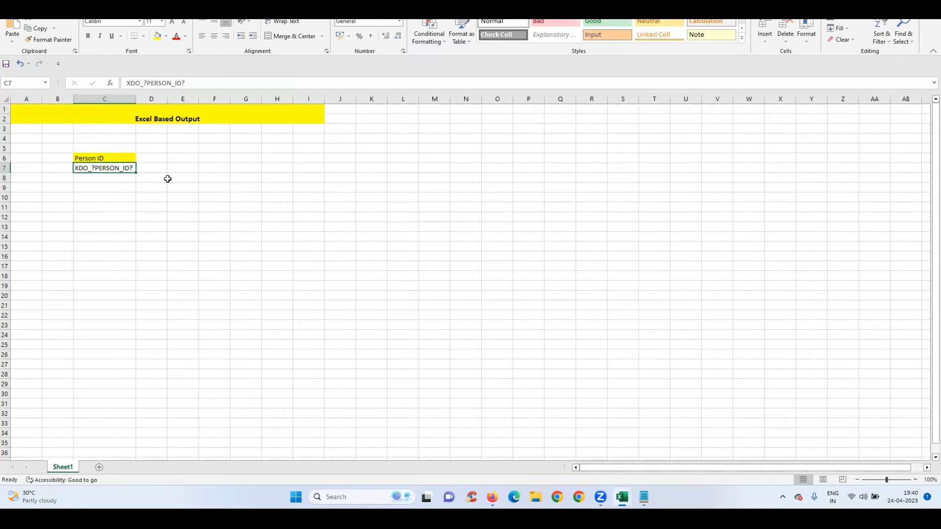
click(122, 186)
click(119, 169)
click(122, 158)
click(125, 168)
click(121, 158)
click(124, 168)
click(120, 179)
Enter the heading "PERSON ID" in cell C10.
click(116, 197)
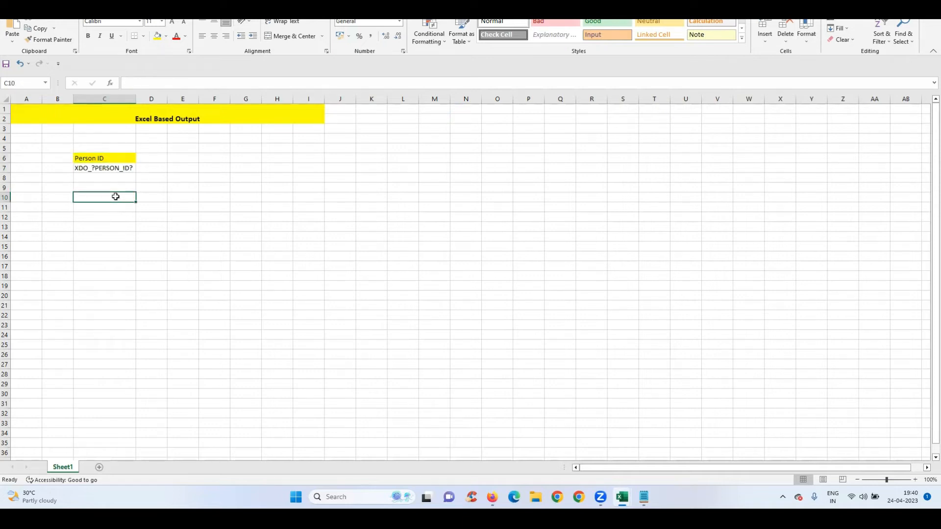
text(PERSON ID)
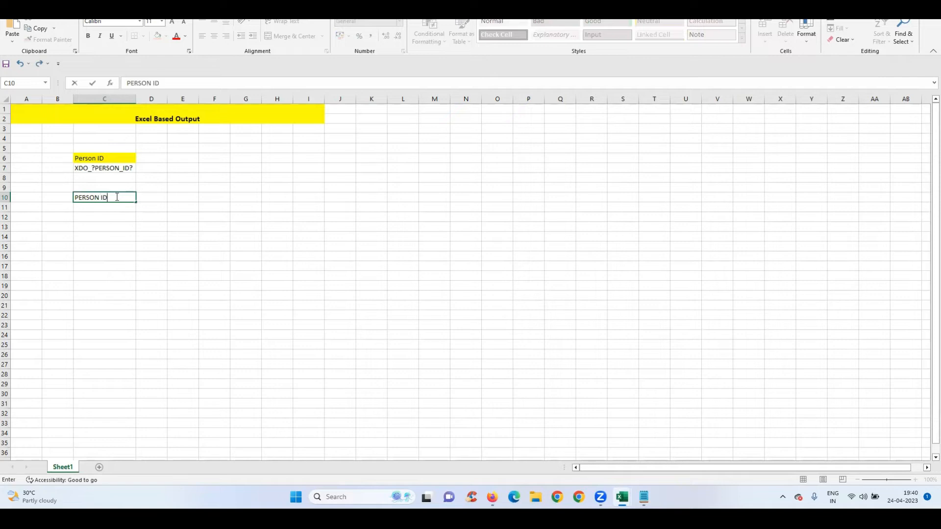
key(Tab)
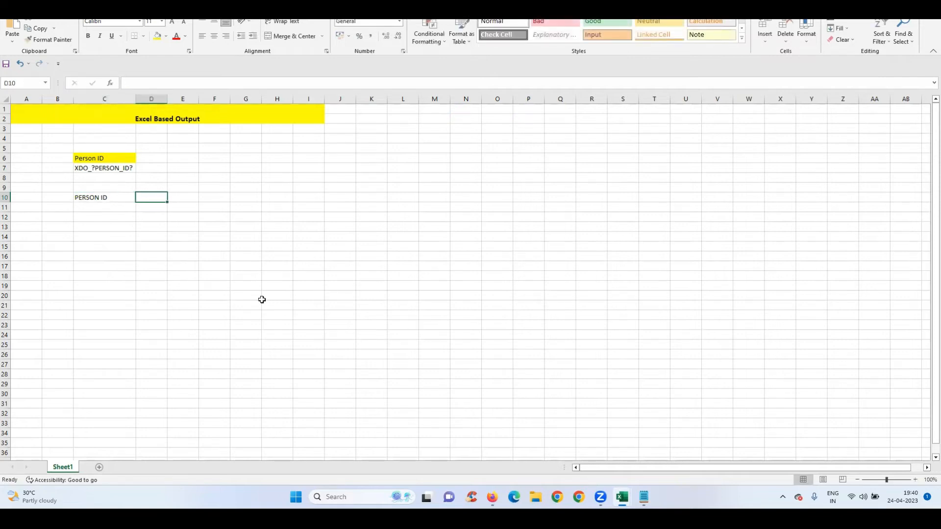
Switch to the ExcelDM1 data in the browser, copy the field name DISPLAY_NAME under group G_2 and return to the workbook.
click(492, 497)
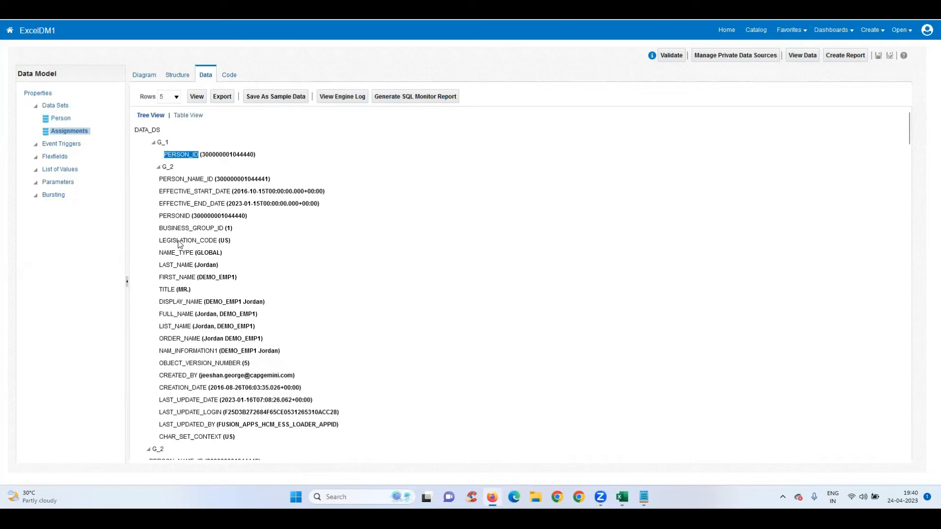
double_click(180, 266)
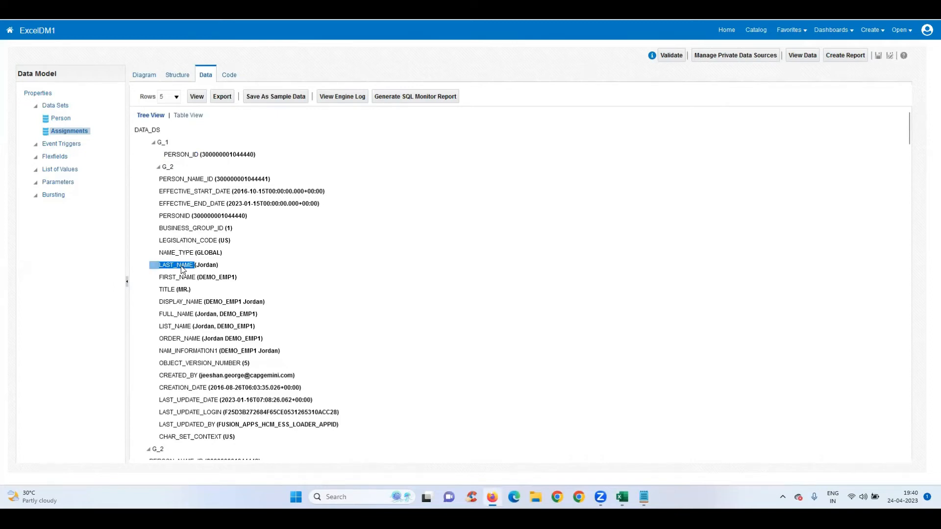
click(178, 302)
double_click(178, 301)
key(ctrl+c)
click(193, 308)
drag(202, 303, 161, 303)
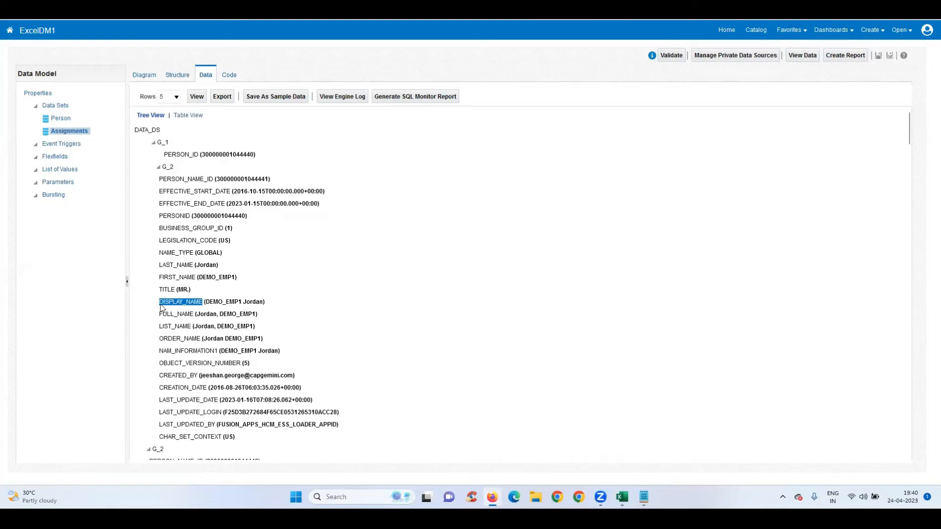
key(alt+Tab)
Change the heading in cell C10 to "NAME" and enter the placeholder XDO_?DISPLAY_NAME? in cell C11.
click(101, 195)
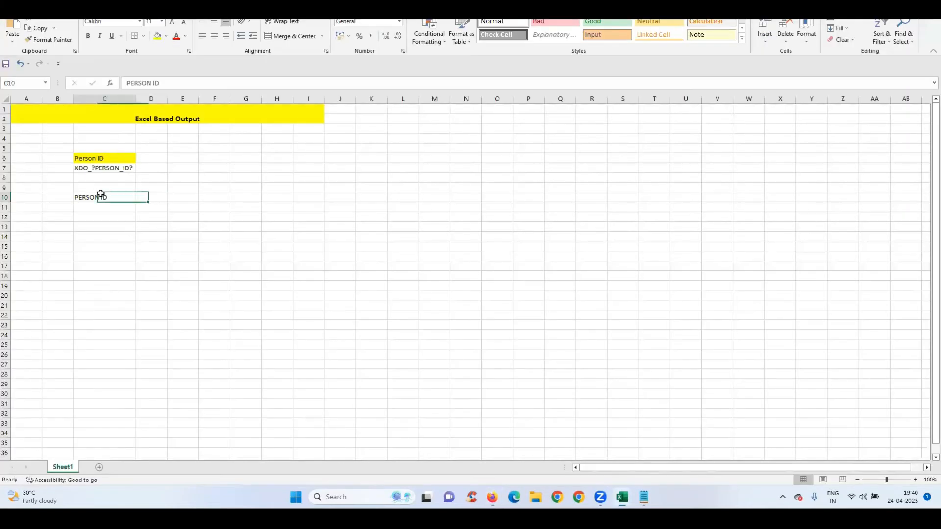
text(NAME)
key(Tab)
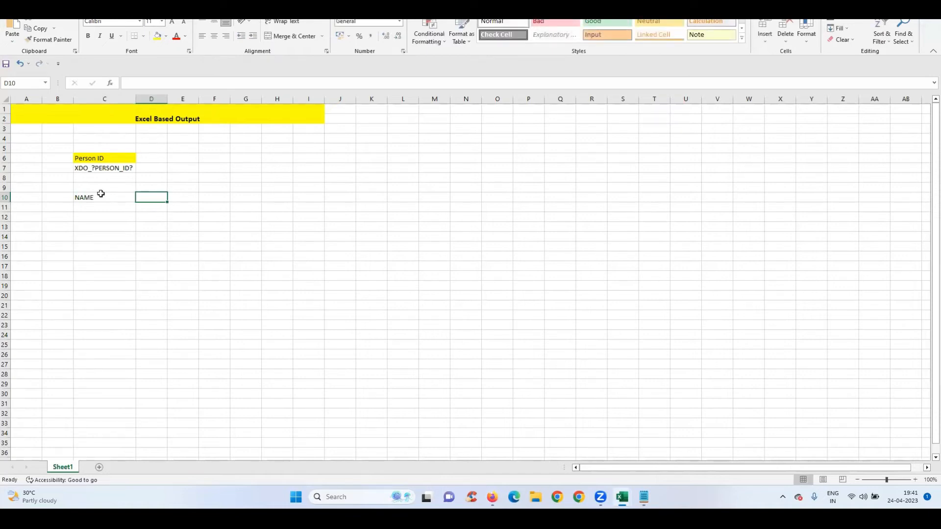
click(107, 207)
text(X)
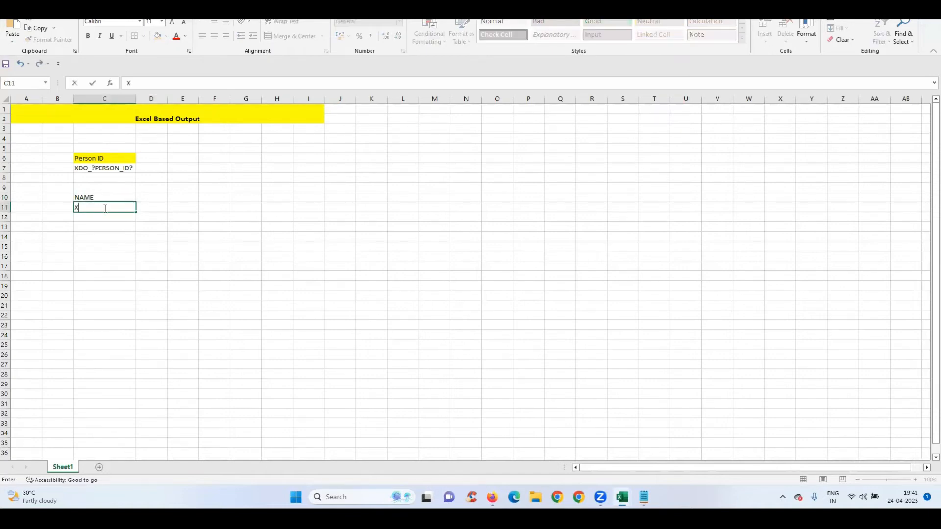
text(DO_?)
key(ctrl+v)
text(?)
click(193, 241)
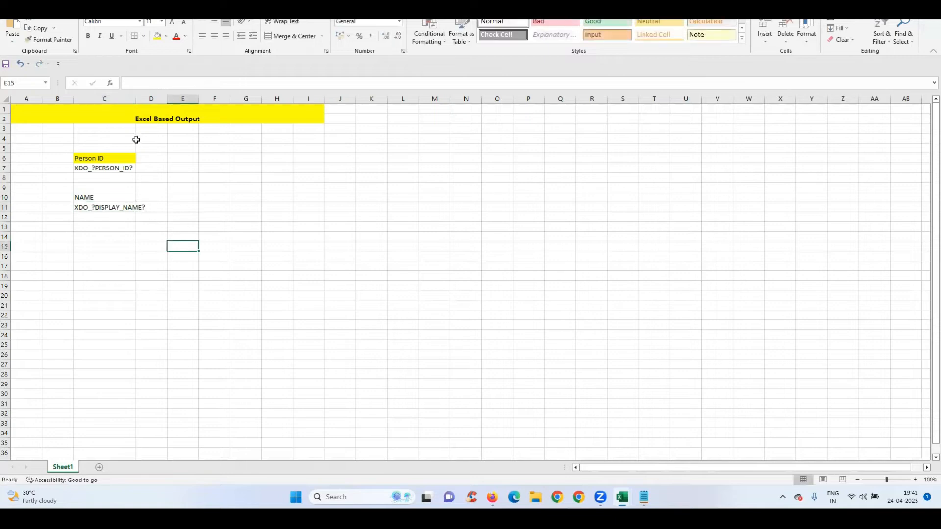
Widen column C to fit the display name placeholder and fill the NAME heading in C10 yellow.
click(134, 109)
drag(126, 198, 128, 208)
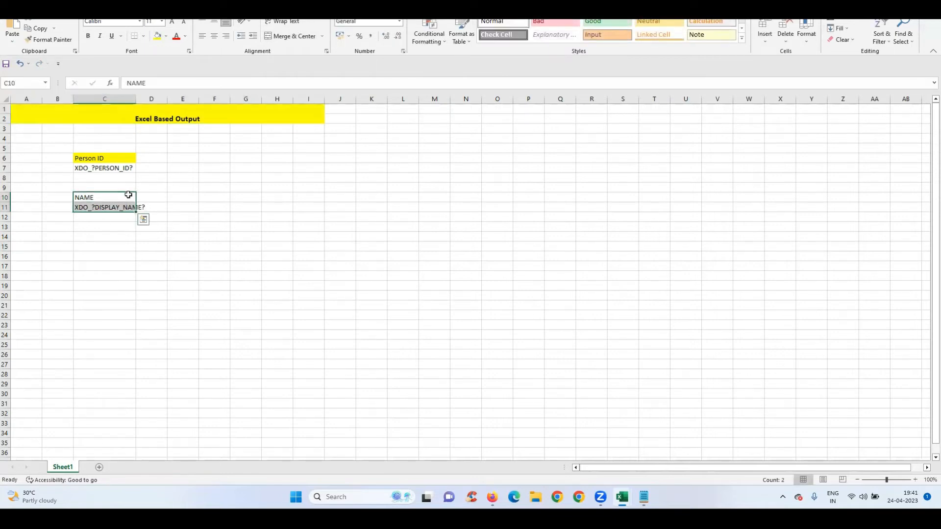
double_click(137, 97)
click(124, 195)
click(159, 37)
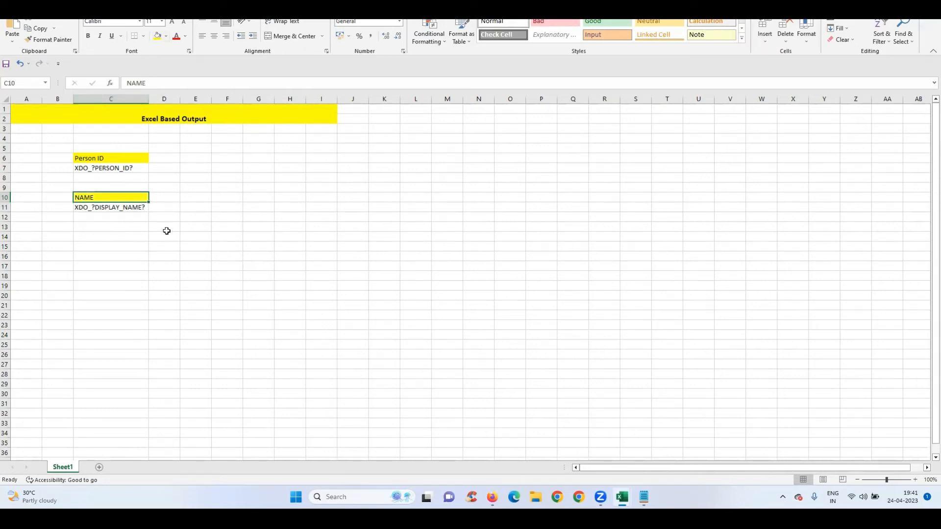
Copy the field name LEGISLATION_CODE under group G_2 of the ExcelDM1 data in the browser and return to the workbook.
click(167, 196)
key(alt+Tab)
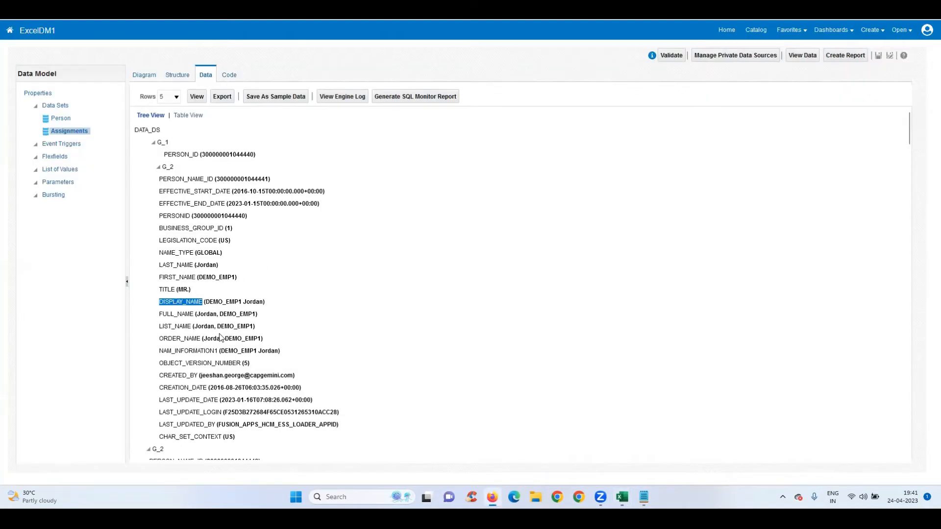
scroll(220, 338, down, 1)
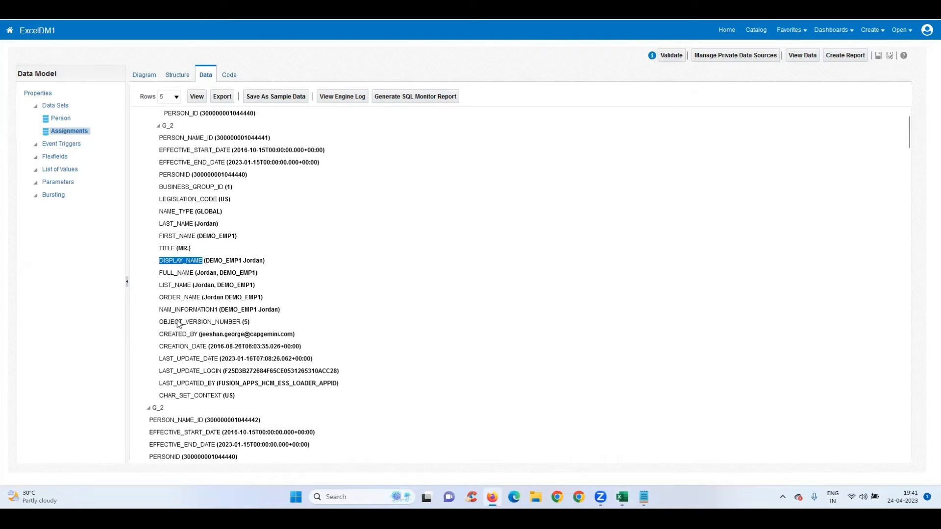
double_click(178, 216)
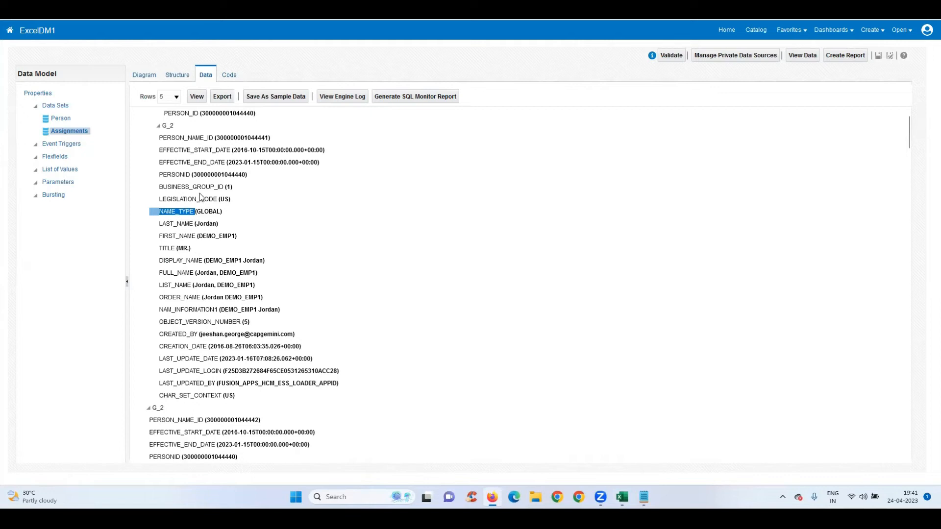
click(199, 197)
double_click(189, 203)
right_click(189, 202)
click(206, 212)
key(alt+Tab)
Enter the column heading "Legislation Code" in cell D10.
click(163, 206)
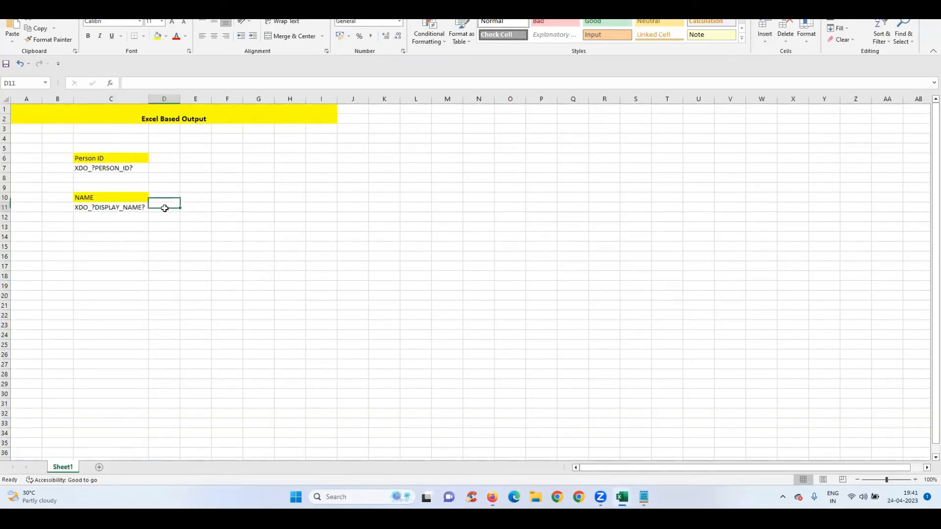
text(A)
key(BackSpace)
key(BackSpace)
click(160, 196)
text(L)
key(Caps_Lock)
text(egislation Code)
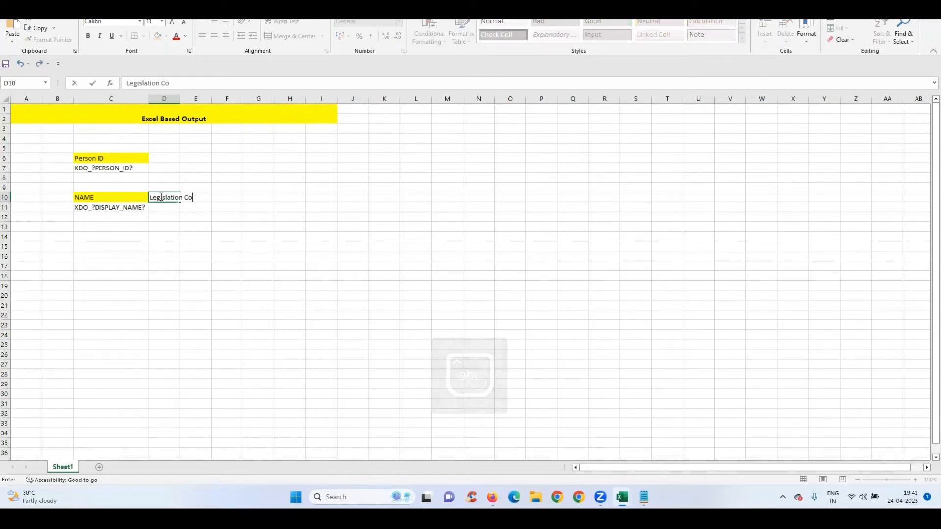
key(Return)
Enter the placeholder XDO_?LEGISLATION_CODE? in cell D11.
key(Caps_Lock)
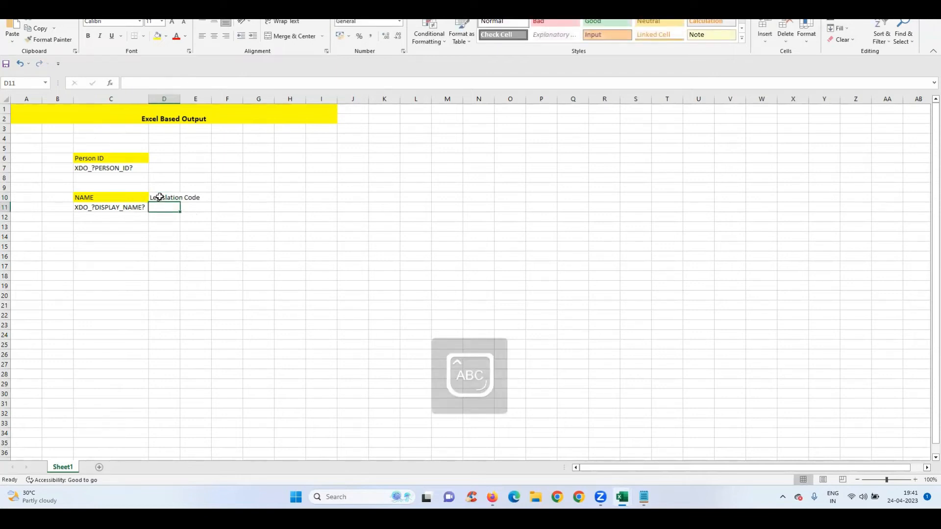
text(XDO_?LEGISLATION_CODE)
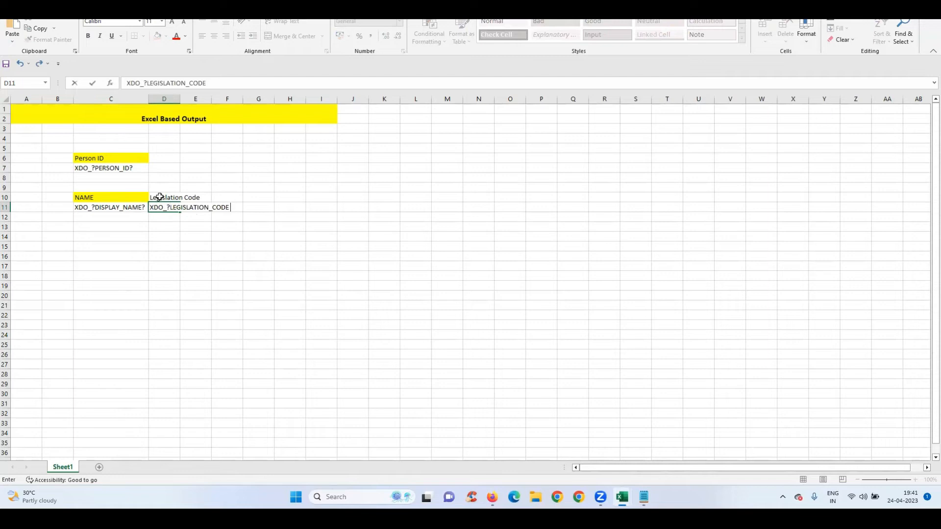
text(?)
key(Return)
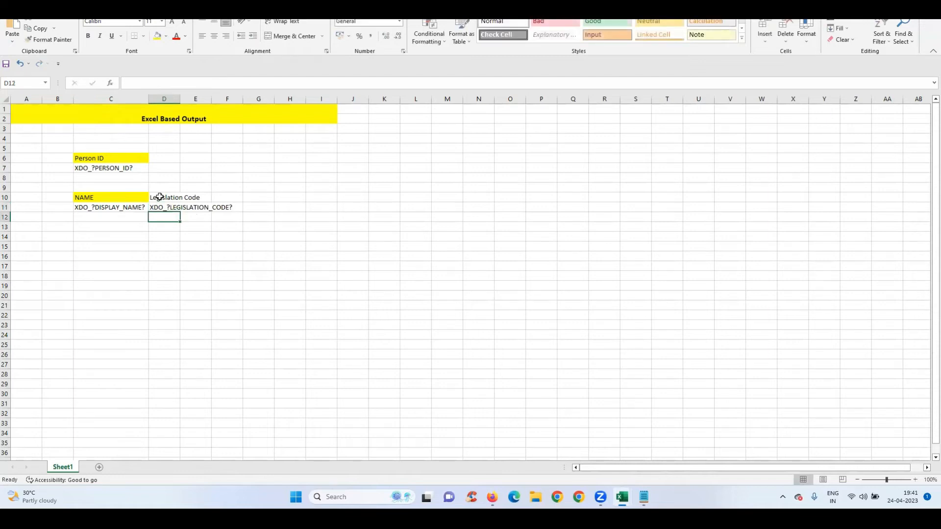
Widen column D to fit its contents and fill the Legislation Code heading in D10 yellow.
double_click(179, 95)
click(184, 196)
click(158, 36)
Review the headings and XDO placeholders for person ID, display name and legislation code.
click(109, 205)
click(112, 198)
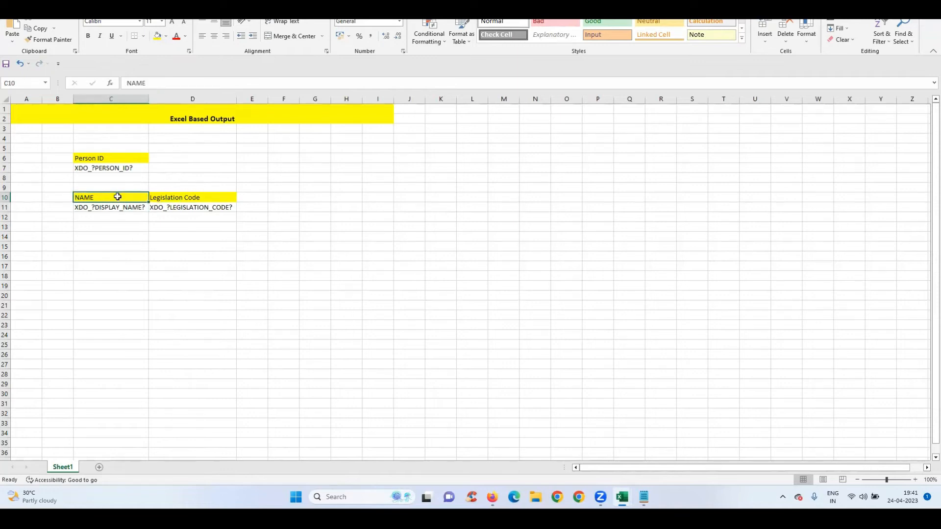
click(113, 159)
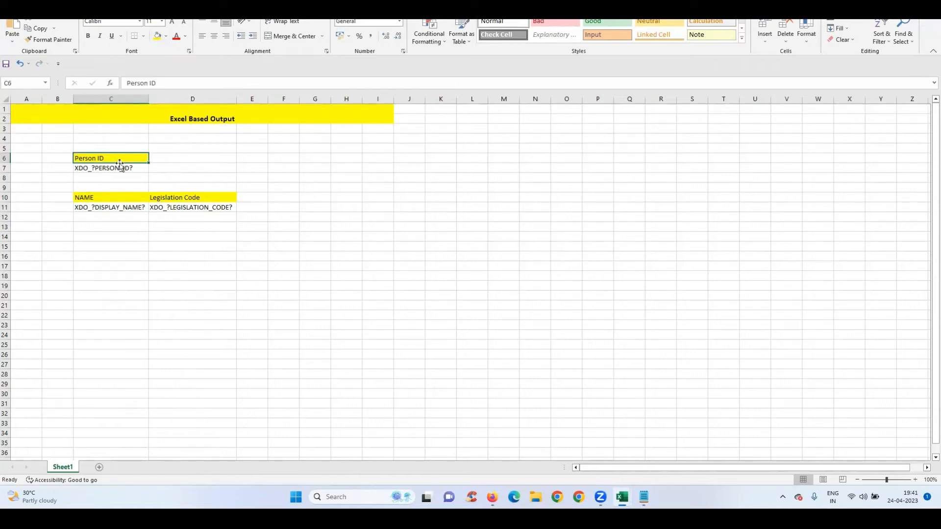
click(119, 167)
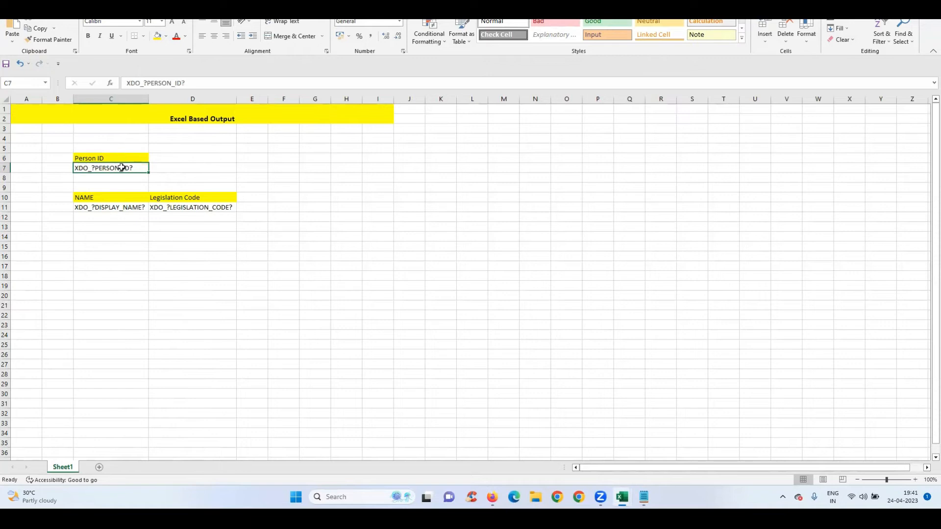
click(112, 210)
click(115, 169)
click(113, 207)
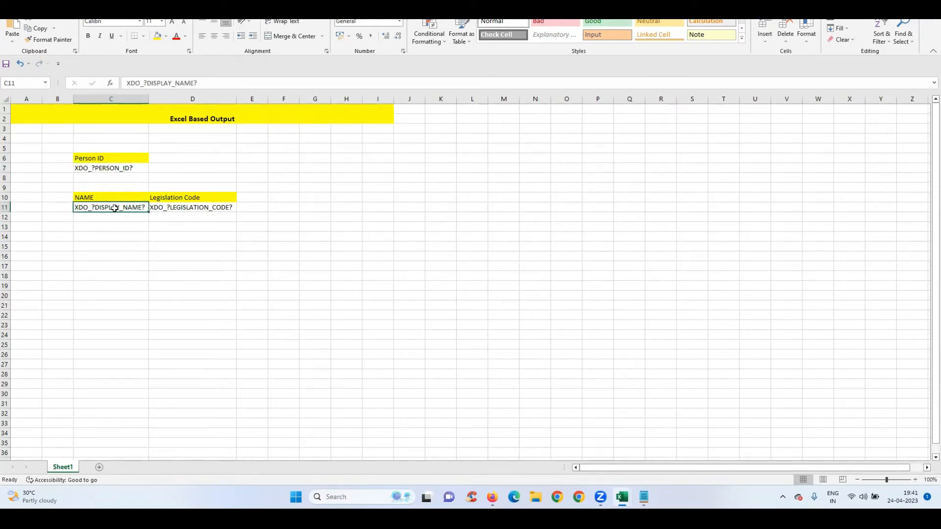
click(181, 210)
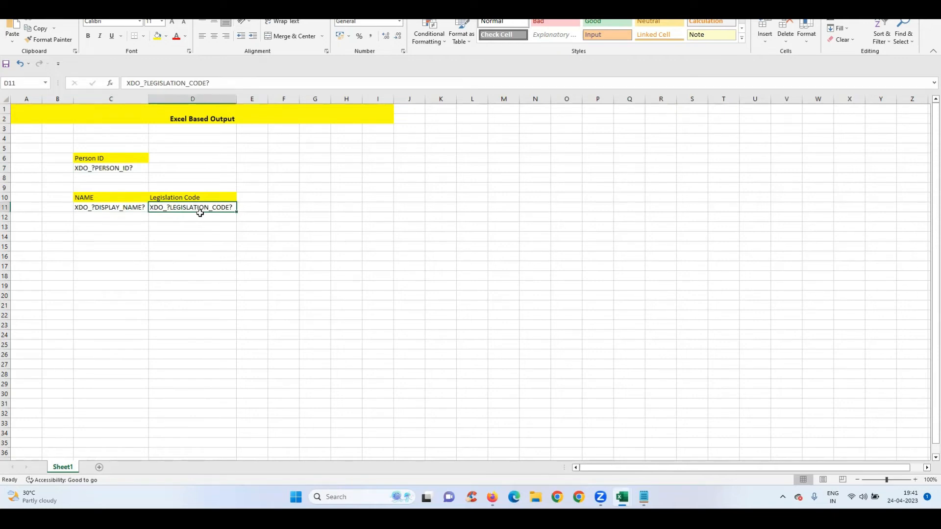
Define the workbook-scoped name XDO_?PERSON_ID? for cell C7 in the Name Manager.
click(129, 168)
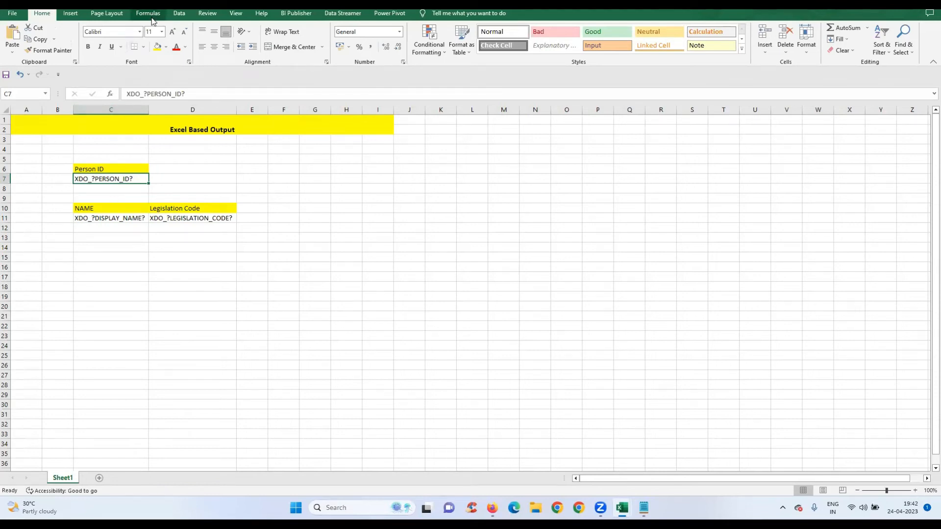
click(152, 14)
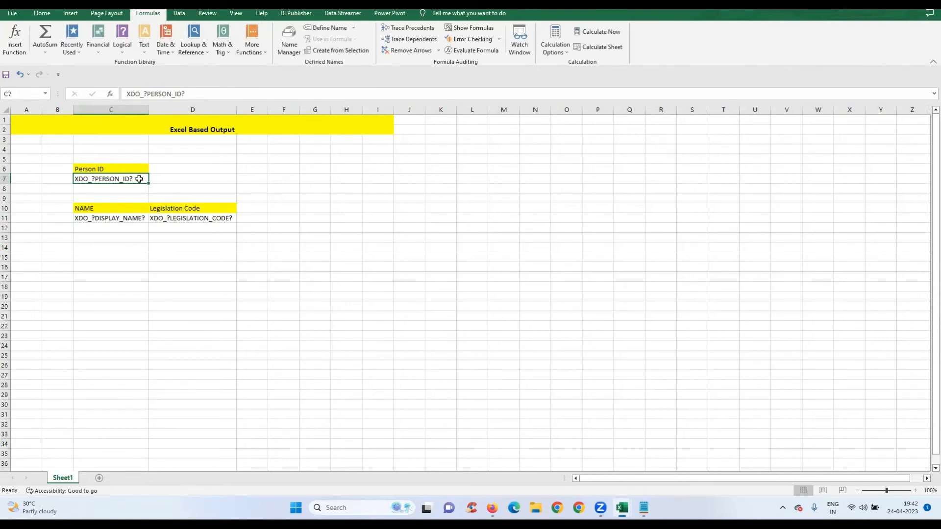
click(288, 44)
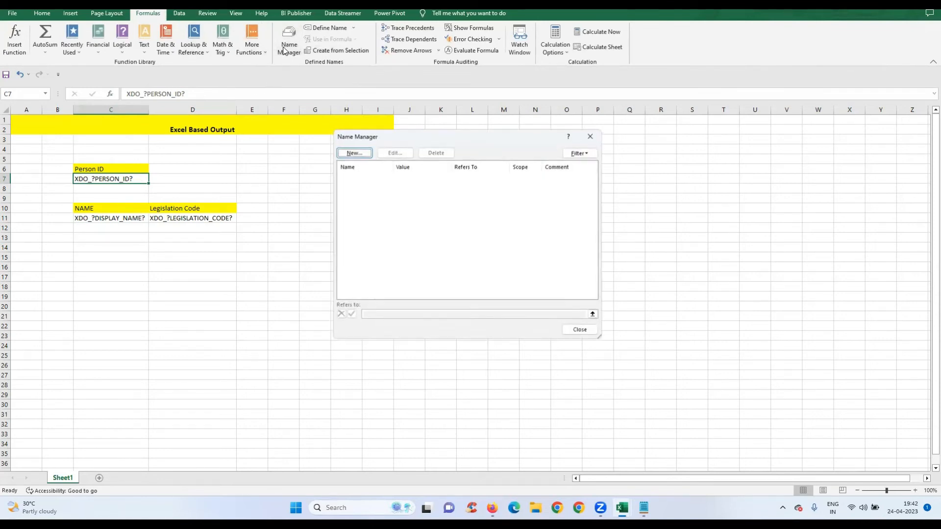
click(352, 153)
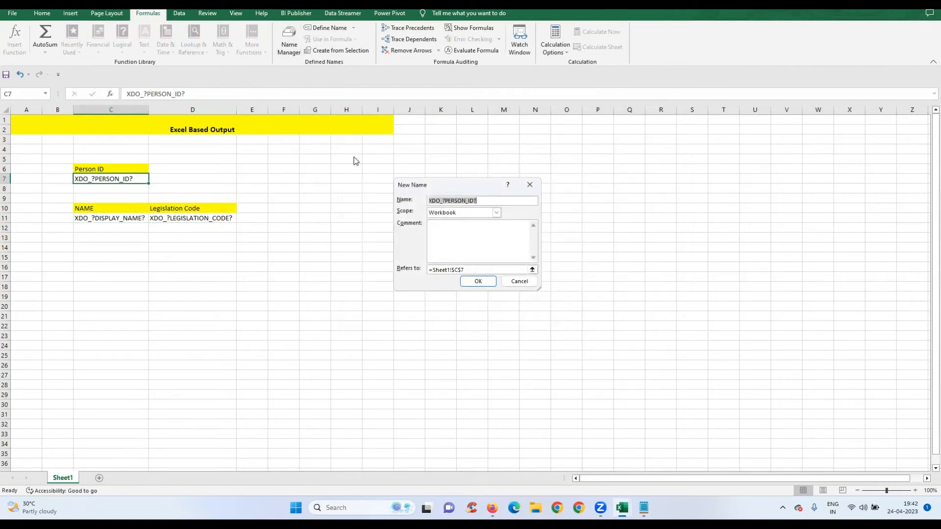
click(474, 283)
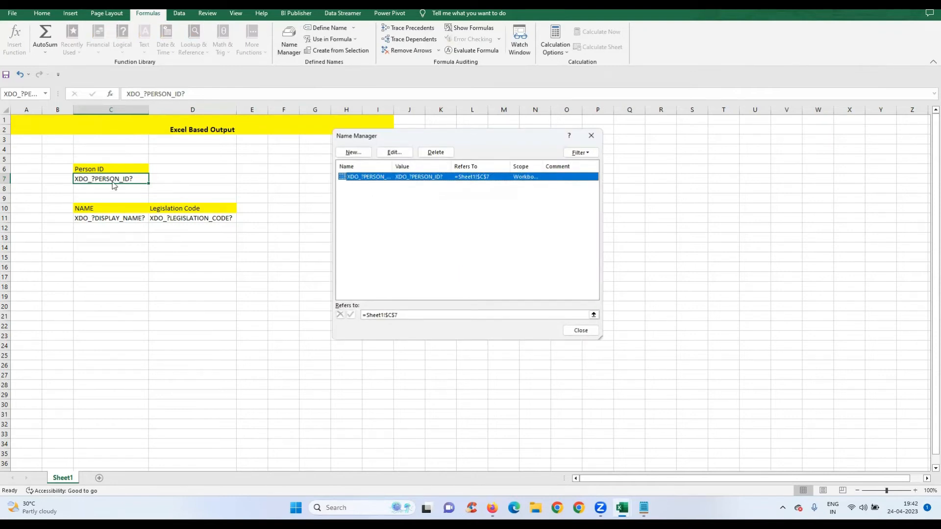
Define the workbook-scoped name XDO_?DISPLAY_NAME? for cell C11 in the Name Manager.
click(560, 329)
click(109, 219)
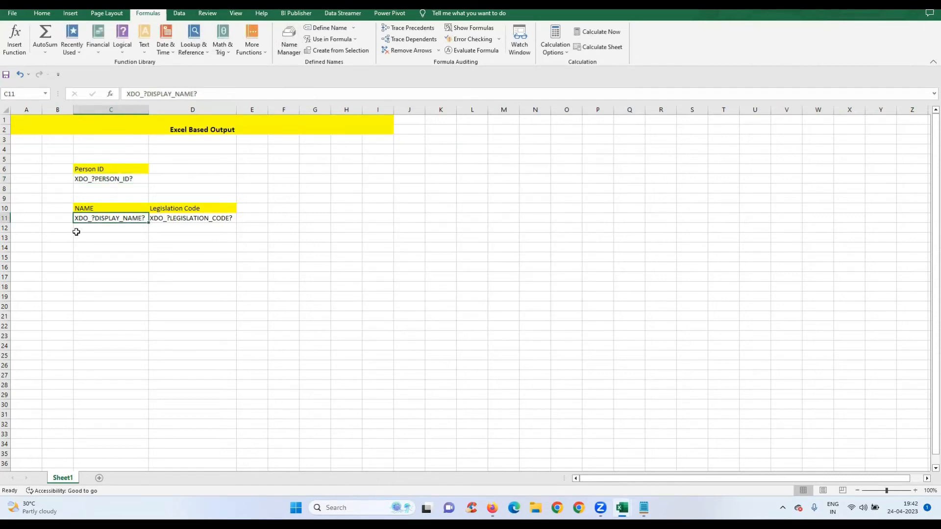
click(290, 55)
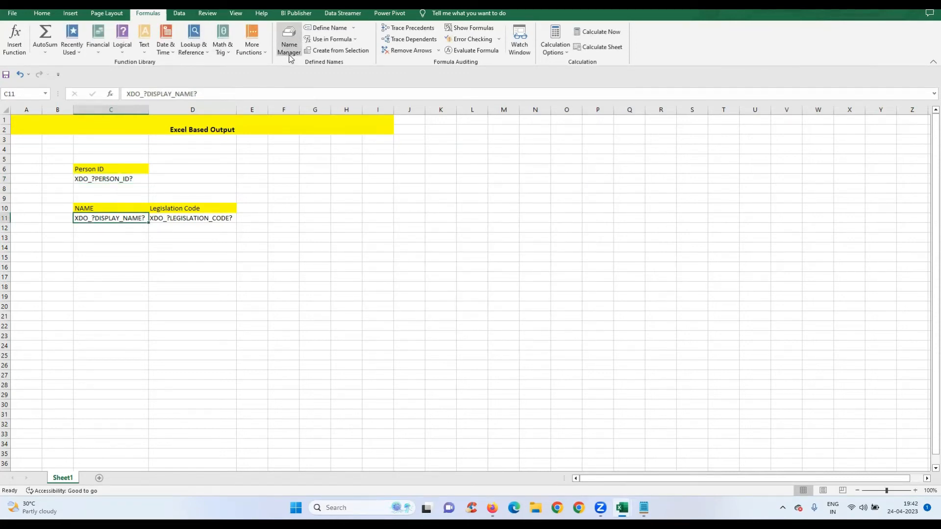
click(353, 152)
click(463, 282)
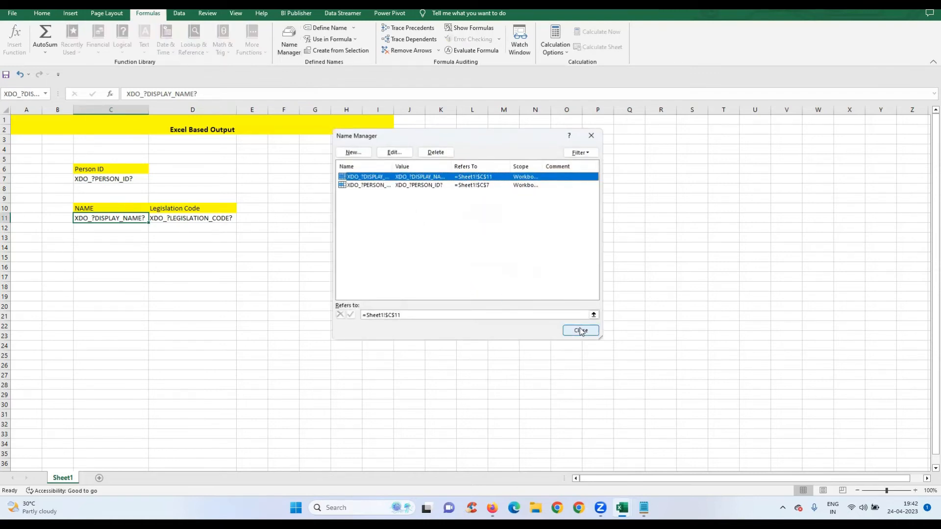
click(581, 330)
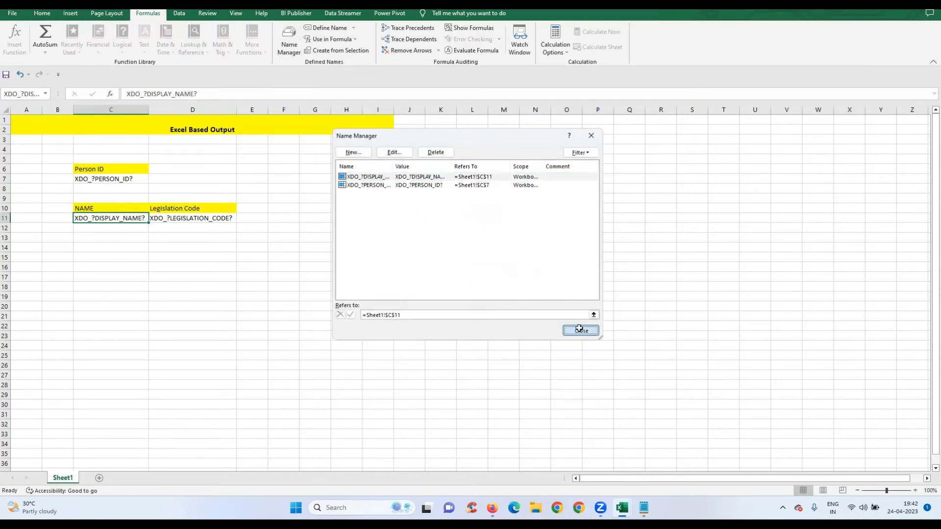
Define the workbook-scoped name XDO_?LEGISLATION_CODE? for cell D11 in the Name Manager.
click(197, 220)
click(289, 44)
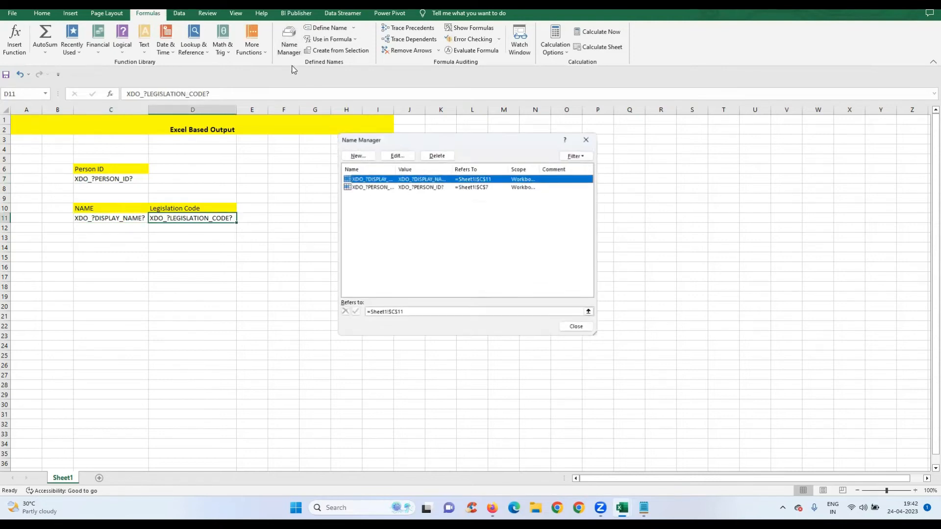
click(360, 154)
click(465, 283)
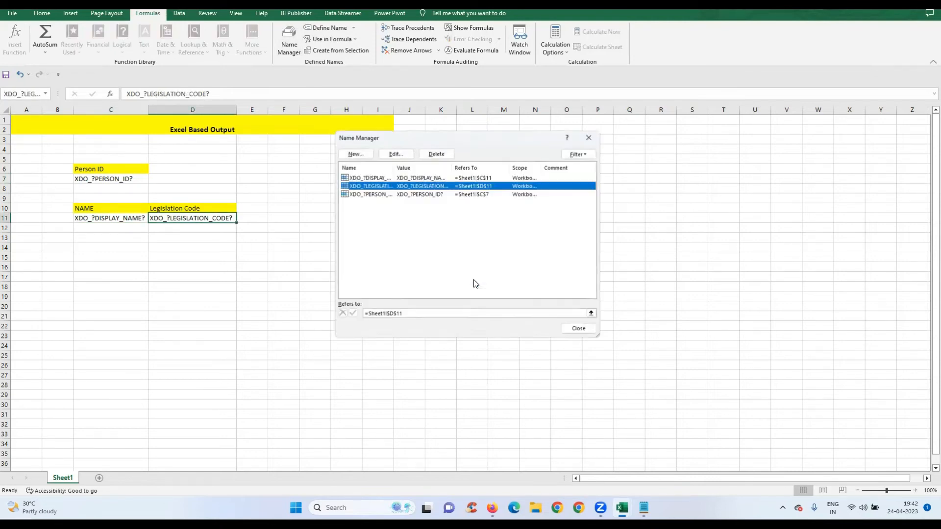
click(584, 331)
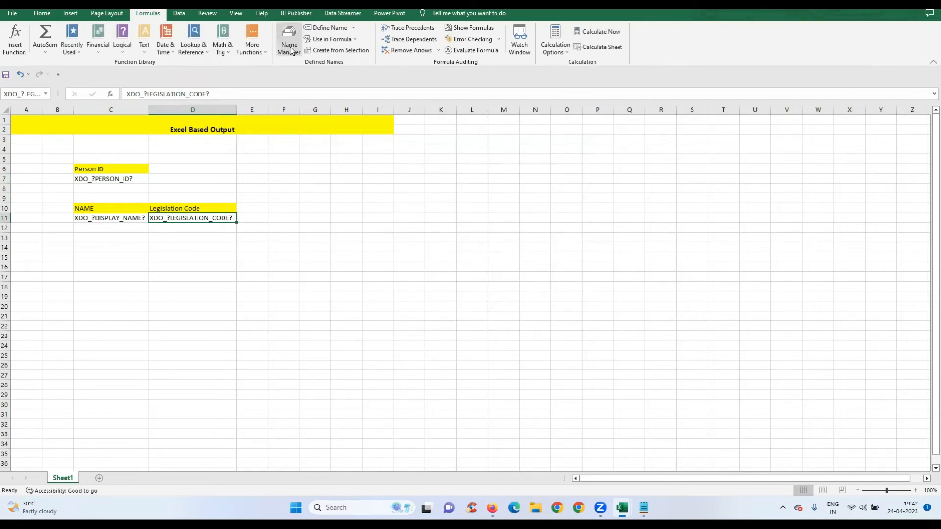
Define the workbook-scoped group name XDO_?GROUP_?G2? for the placeholder range C11:D11.
click(108, 182)
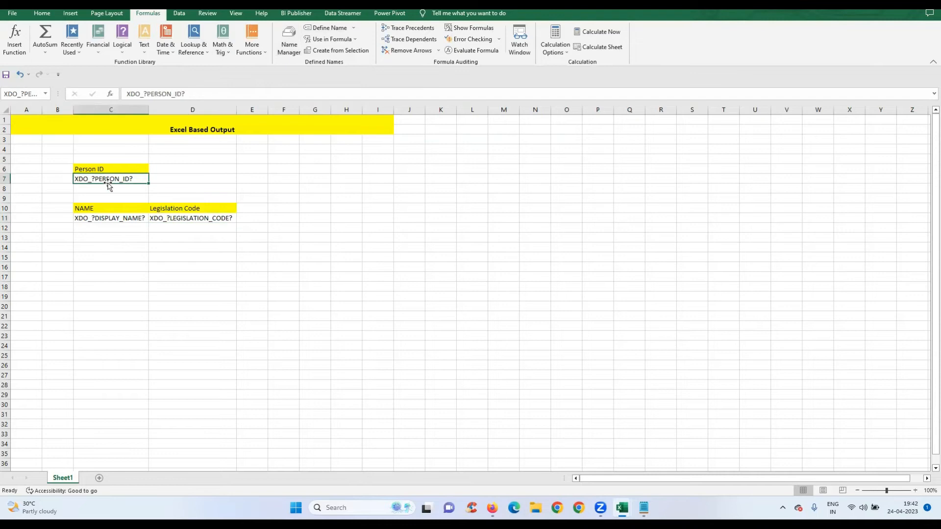
click(110, 216)
click(200, 215)
click(109, 178)
click(110, 214)
shift+click(192, 218)
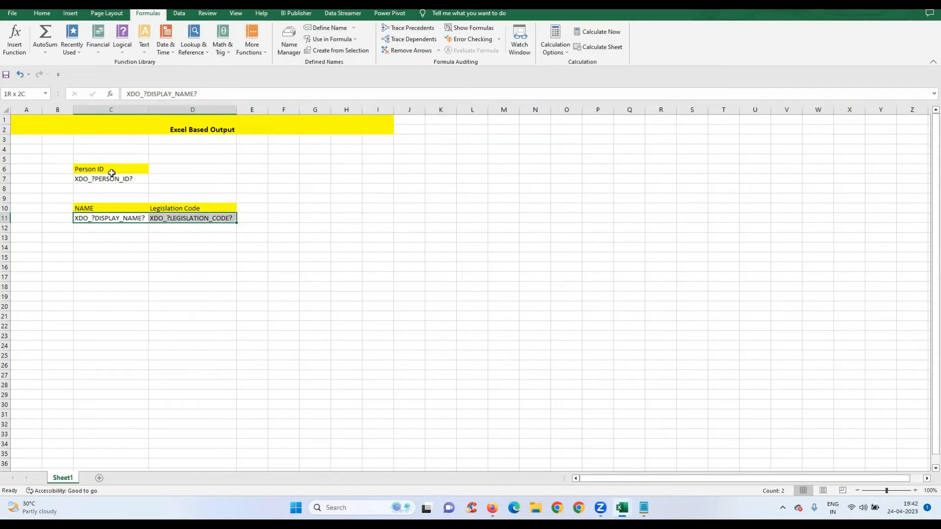
click(111, 217)
shift+click(192, 218)
click(284, 47)
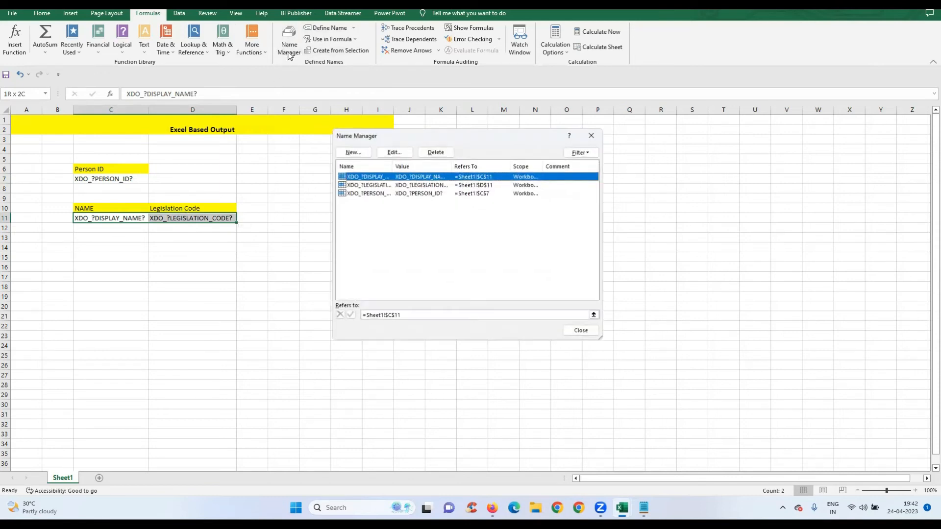
click(353, 154)
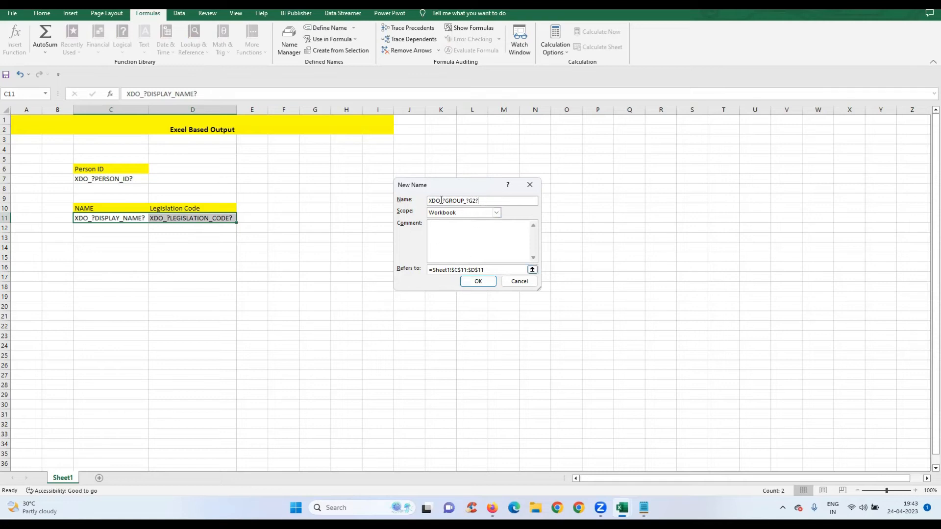
click(477, 282)
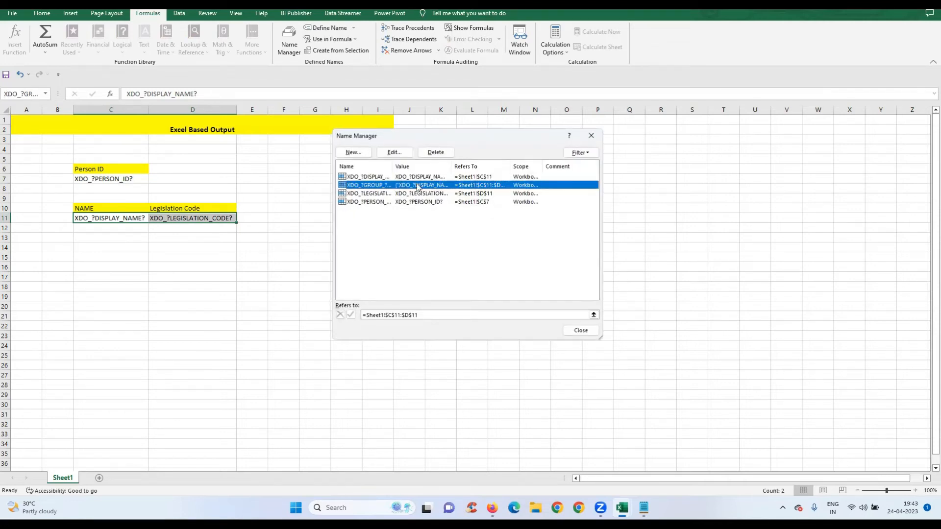
click(581, 331)
Examine the Person ID placeholder and the display name placeholder together with their headings on Sheet1.
click(204, 188)
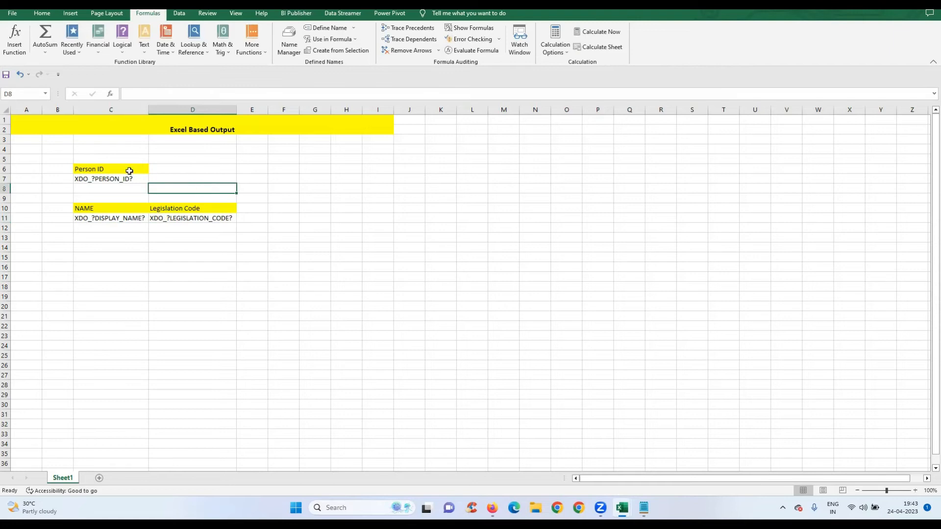
click(118, 178)
click(116, 208)
click(117, 218)
click(129, 178)
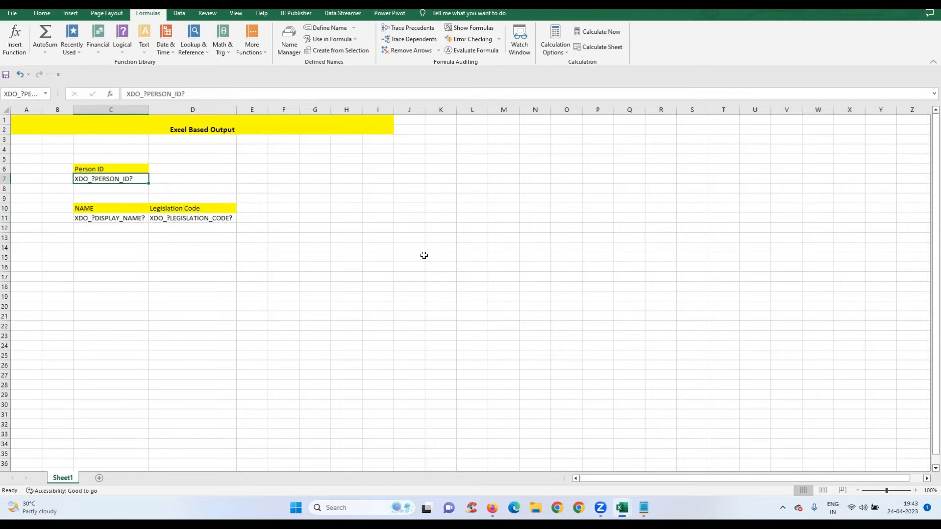
click(126, 168)
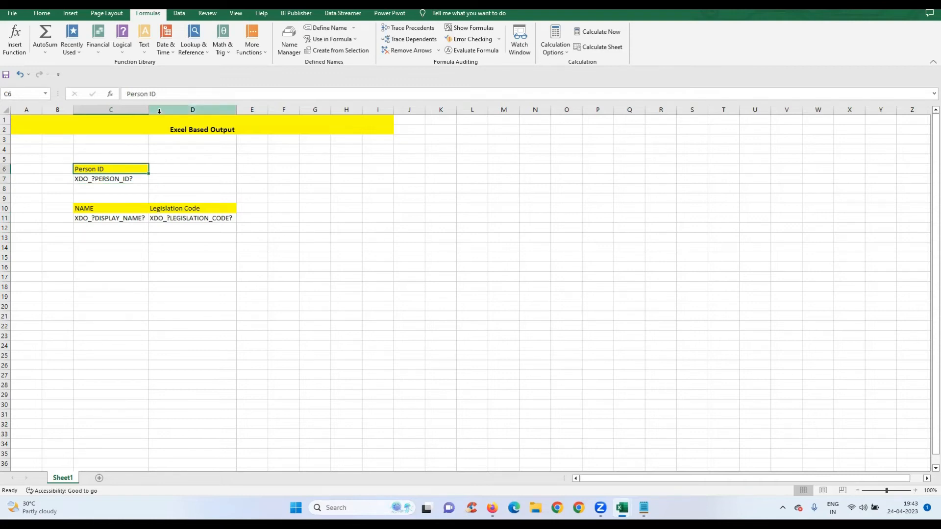
click(493, 509)
click(493, 509)
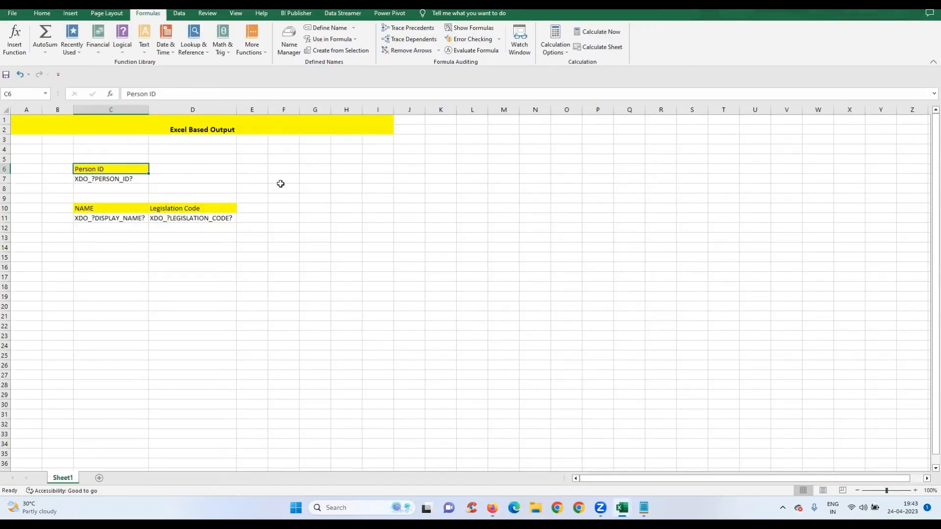
click(121, 180)
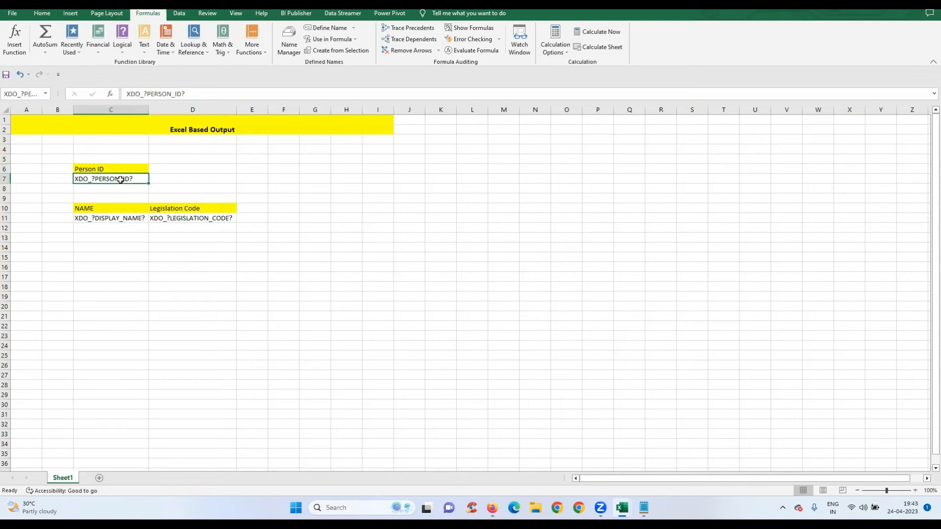
Switch to Notepad and review the naming patterns XDO_?COLUMNNAME? and XDO_?GROUP_?GROUPNAME?
click(645, 508)
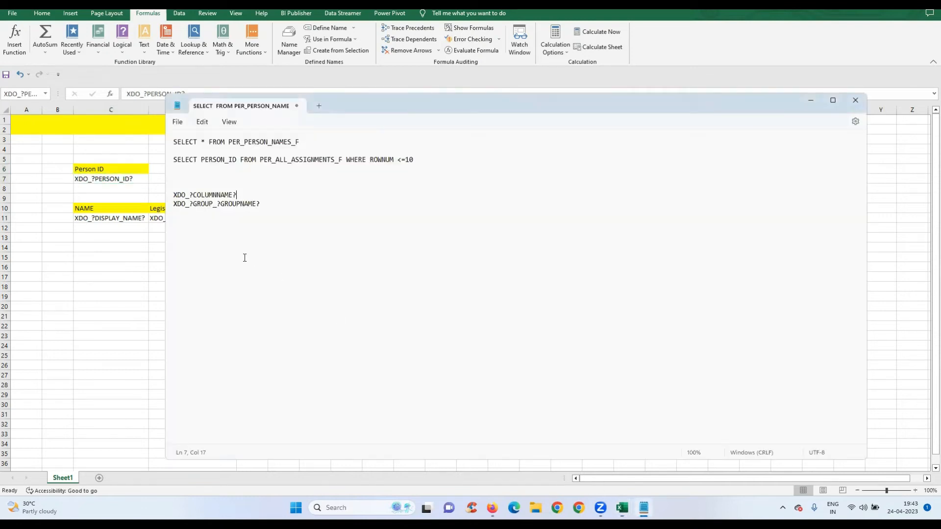
triple_click(212, 195)
triple_click(254, 204)
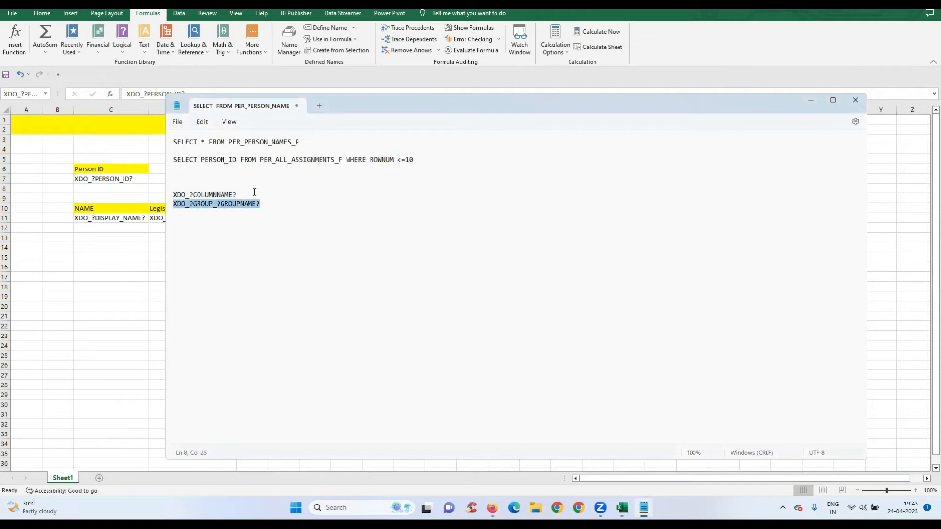
click(240, 187)
drag(234, 192, 174, 196)
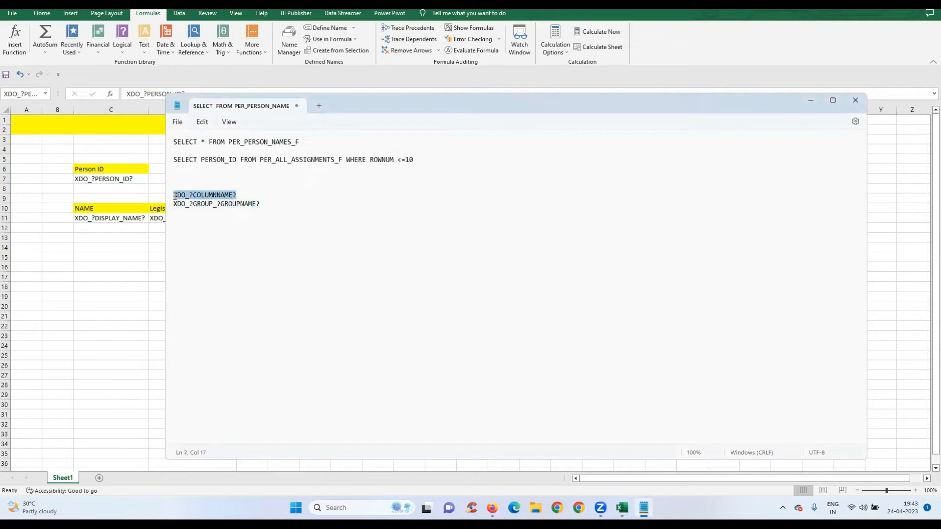
click(253, 193)
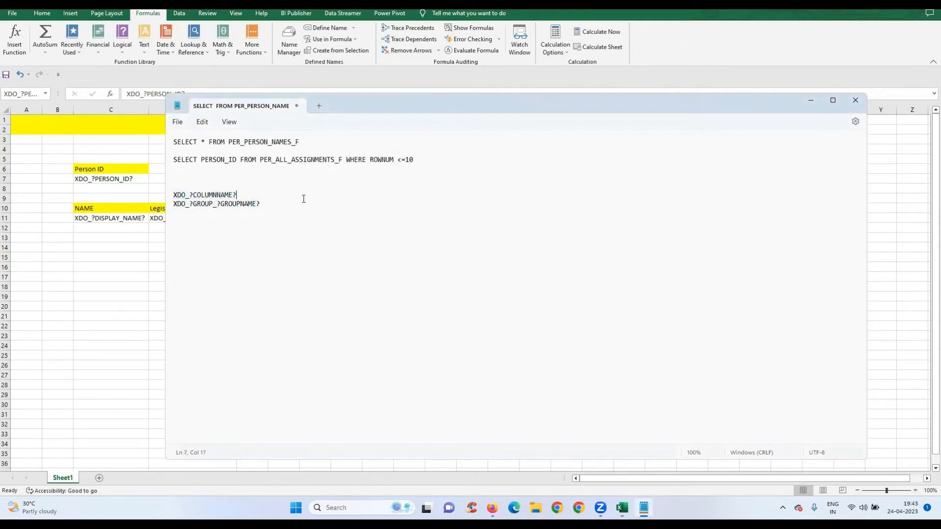
drag(284, 207, 176, 210)
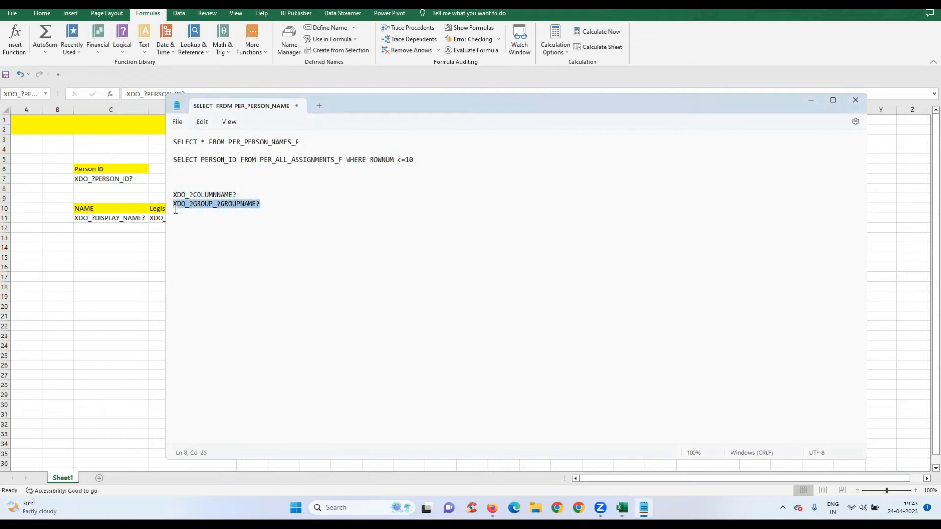
click(259, 204)
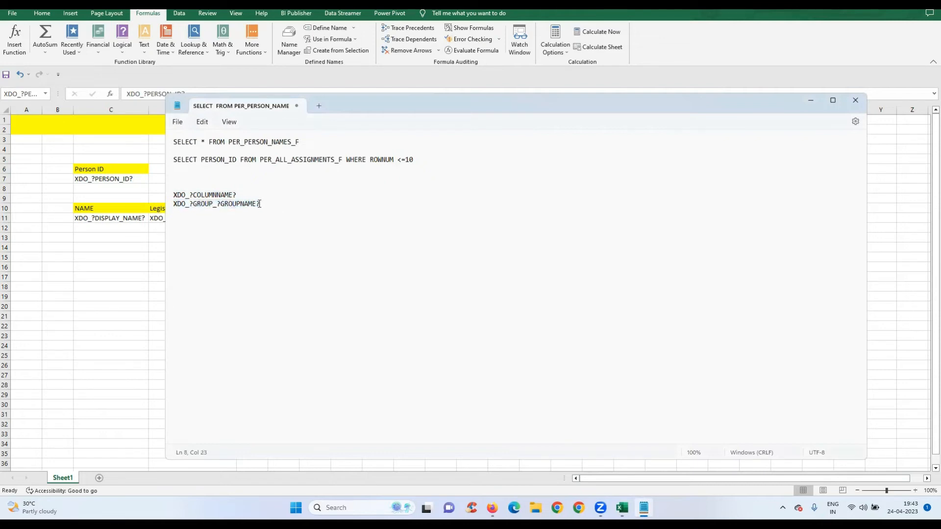
Return to the Excel template and check the placeholder text and defined names of cells C7, C11 and D11.
click(112, 183)
click(118, 167)
click(124, 179)
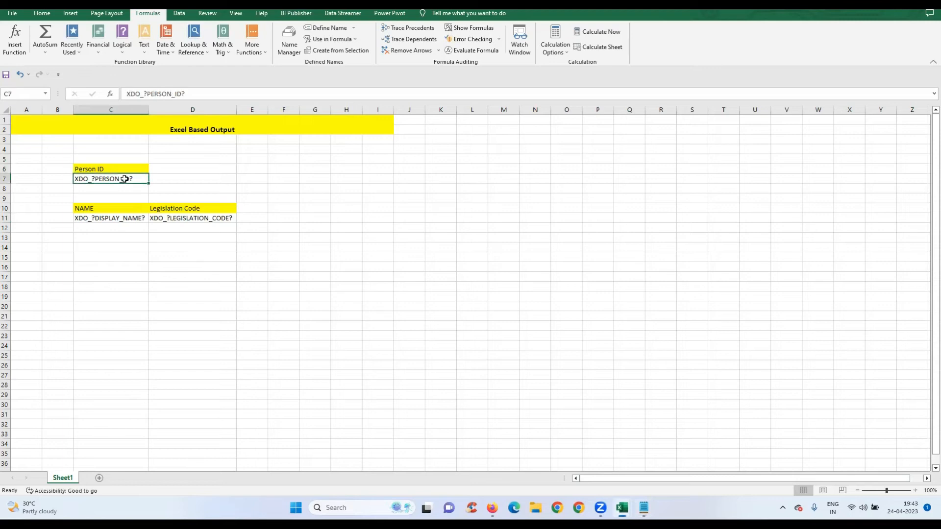
click(124, 168)
click(123, 180)
double_click(119, 179)
double_click(121, 179)
double_click(118, 179)
click(133, 179)
key(Return)
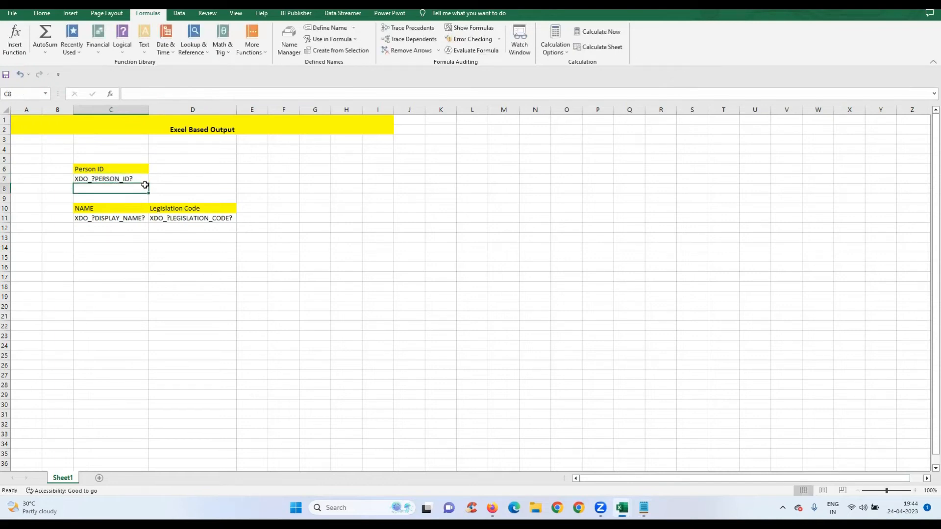
click(141, 179)
click(126, 218)
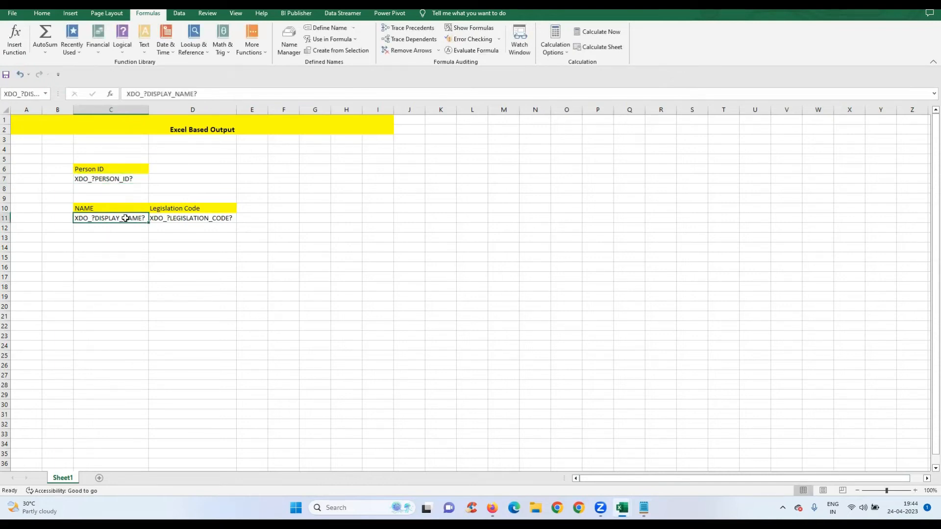
click(181, 217)
click(127, 227)
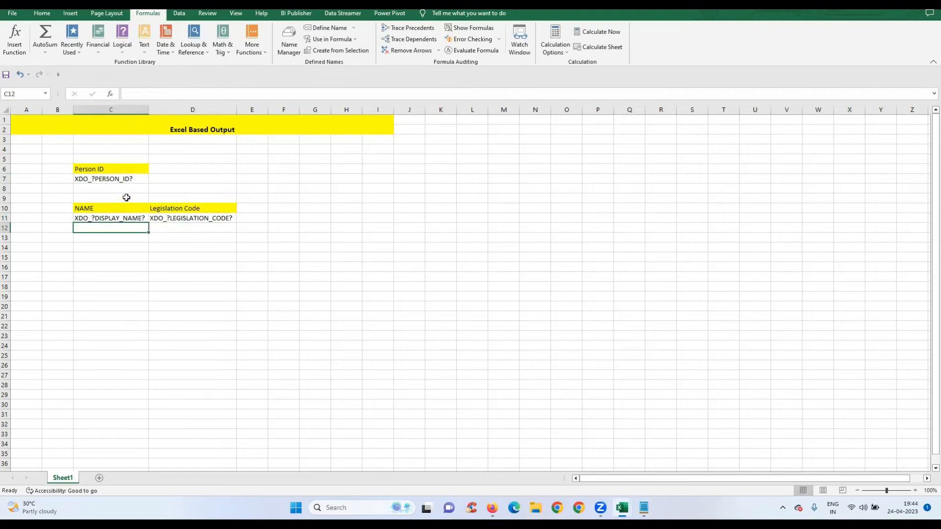
click(132, 178)
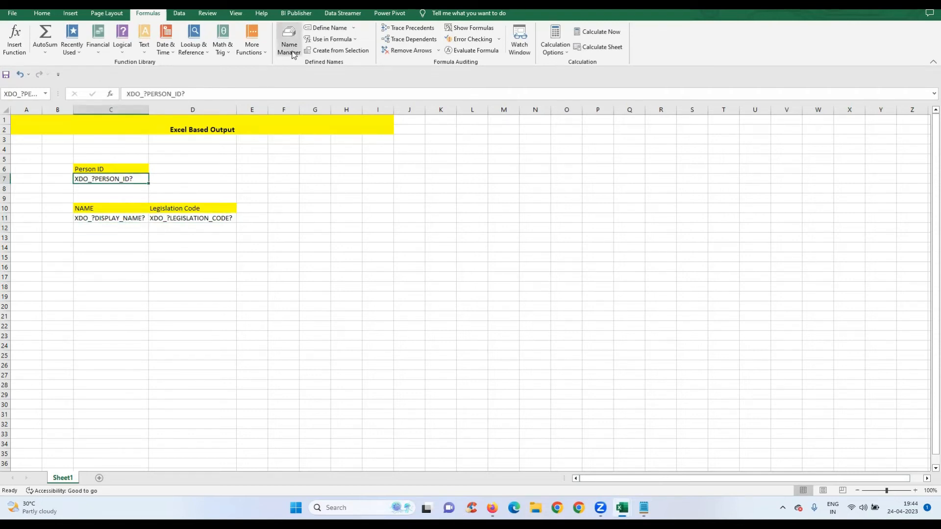
click(306, 200)
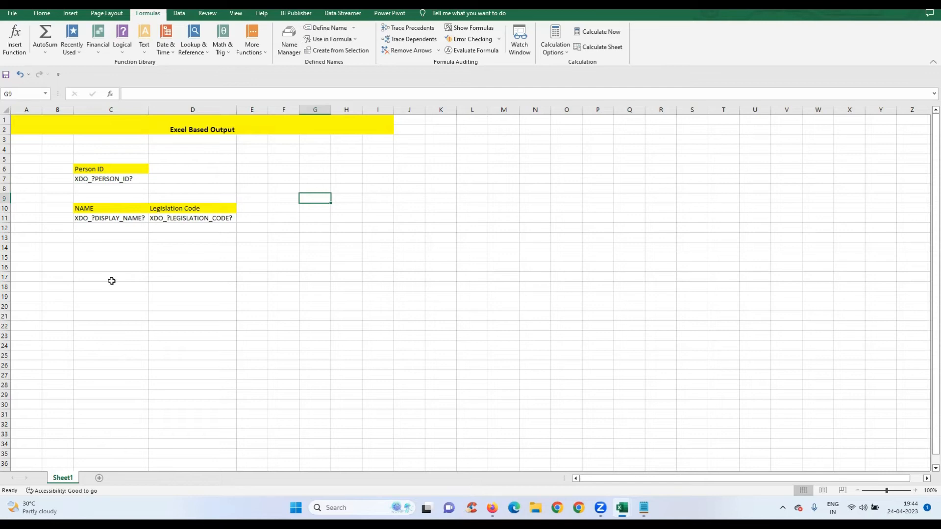
Add a new worksheet after Sheet1 and name it XDO_METADATA.
click(99, 478)
right_click(99, 478)
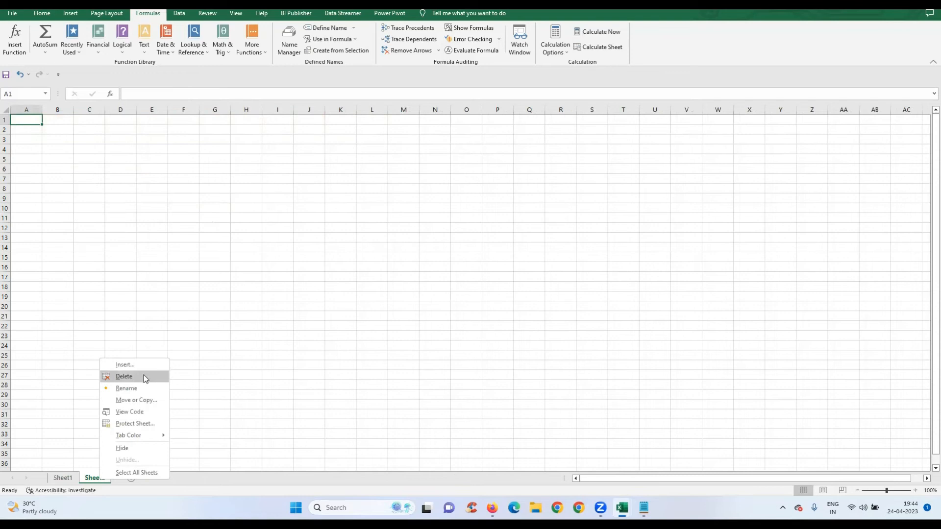
click(143, 393)
key(Caps_Lock)
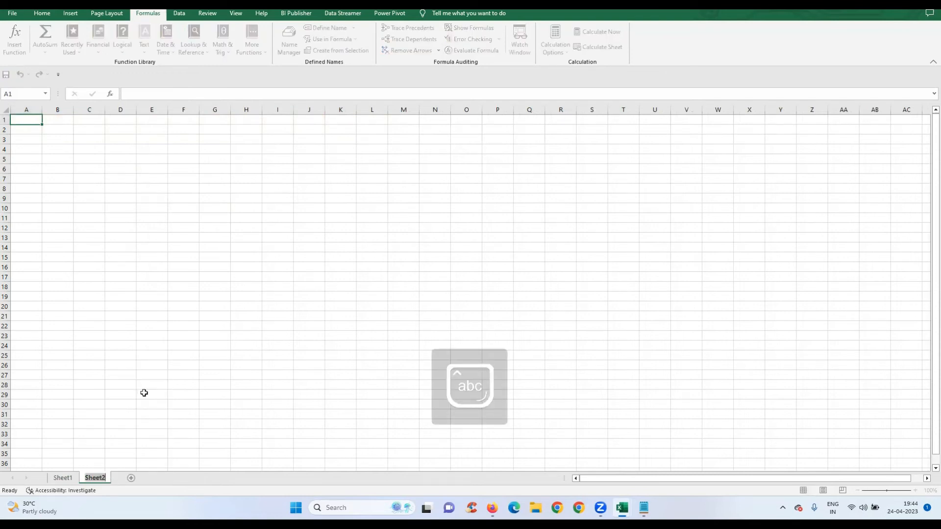
key(Caps_Lock)
text(XDO)
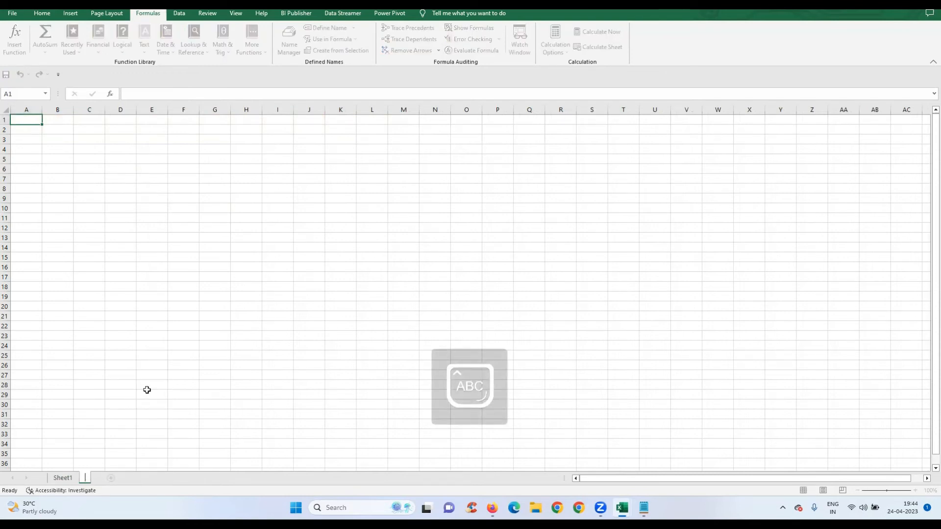
text(_METADATA)
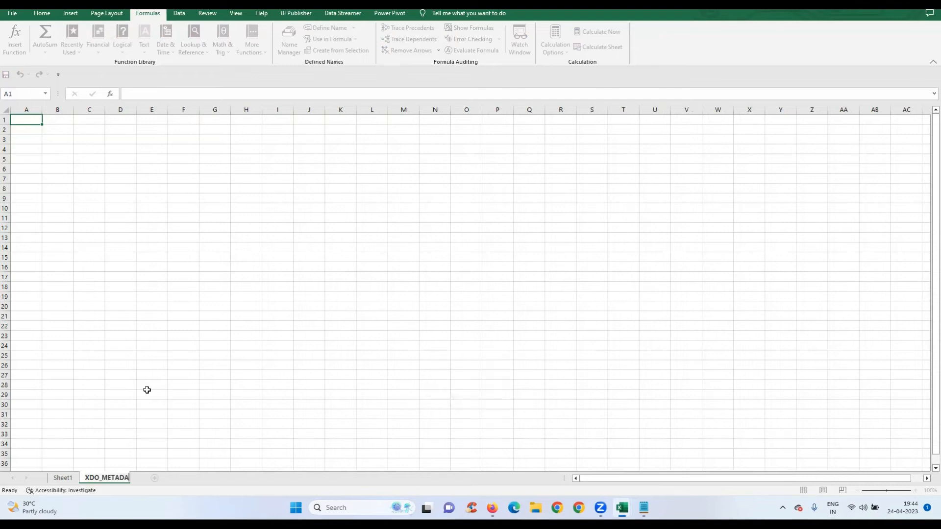
click(147, 390)
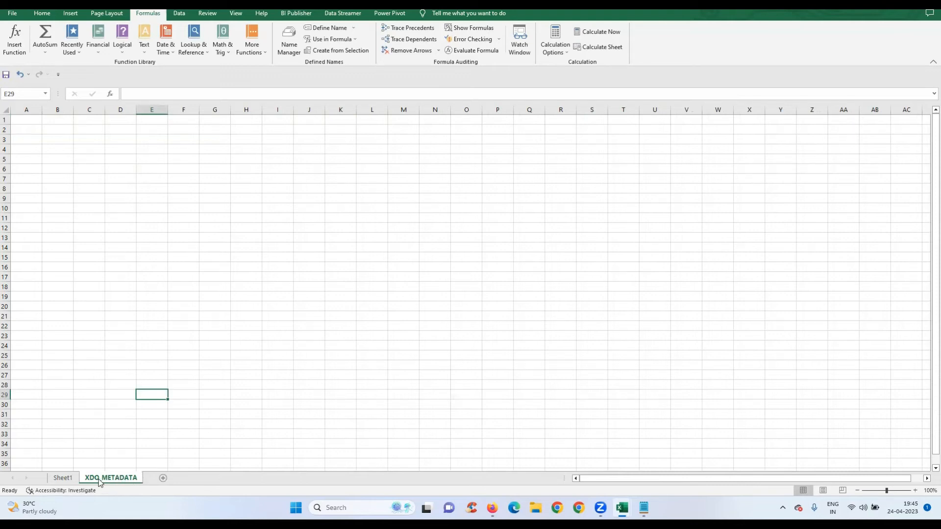
click(191, 407)
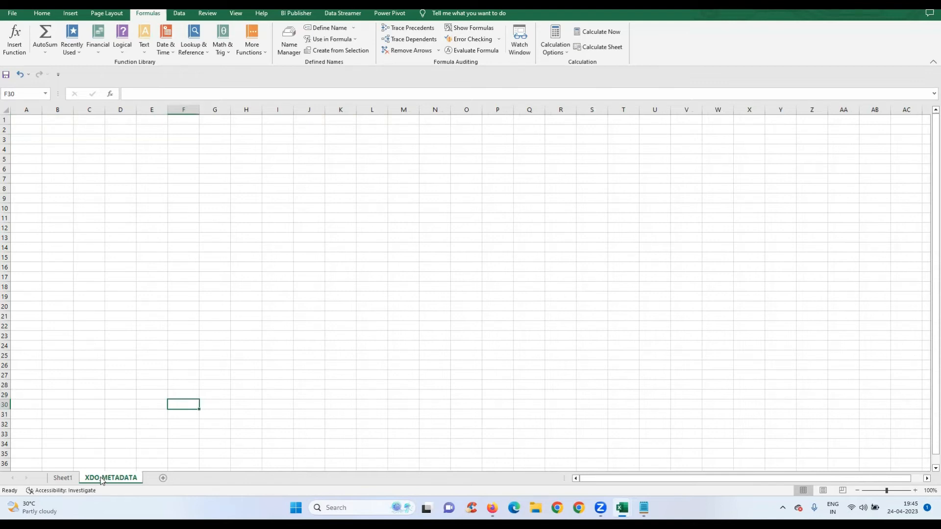
Copy the metadata block A1:B13 from the Excel_Output workbook's XDO_METADATA sheet and paste it at A1 of the new template's XDO_METADATA sheet.
click(126, 291)
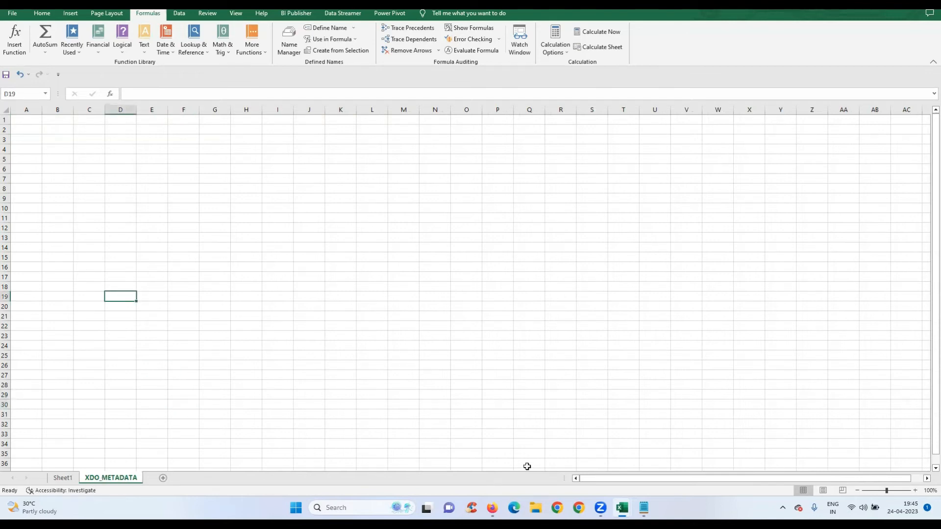
mouse_move(617, 507)
click(590, 471)
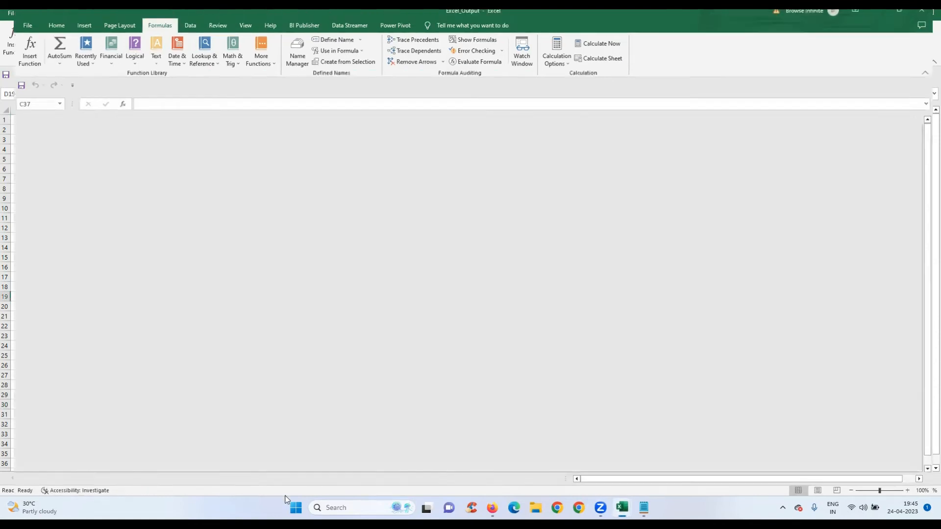
drag(46, 116, 188, 225)
right_click(192, 228)
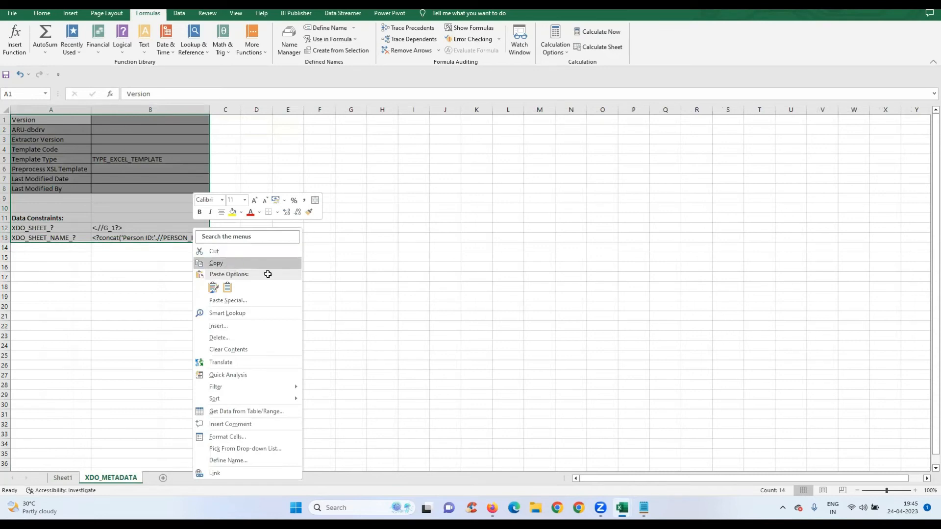
click(266, 267)
mouse_move(623, 508)
click(663, 447)
click(27, 119)
key(ctrl+v)
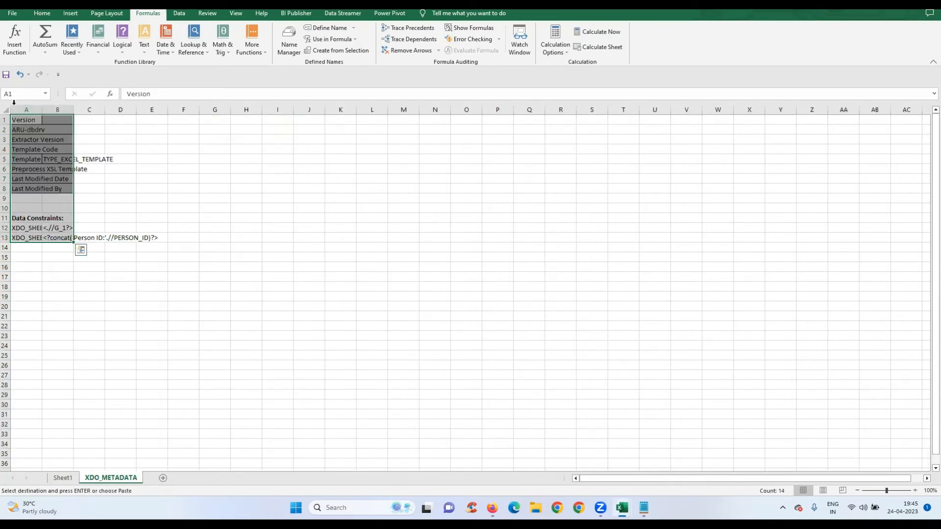
Auto-fit all column widths on the XDO_METADATA sheet to their contents.
click(6, 110)
double_click(39, 110)
click(69, 147)
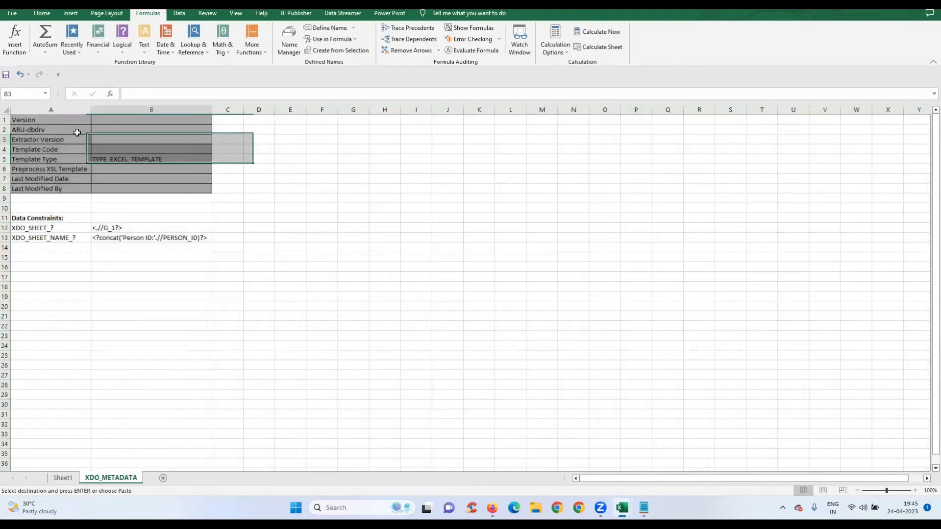
Review the XDO_METADATA header fields from Version through Last Modified By together with their value cells.
click(63, 189)
click(58, 110)
click(60, 129)
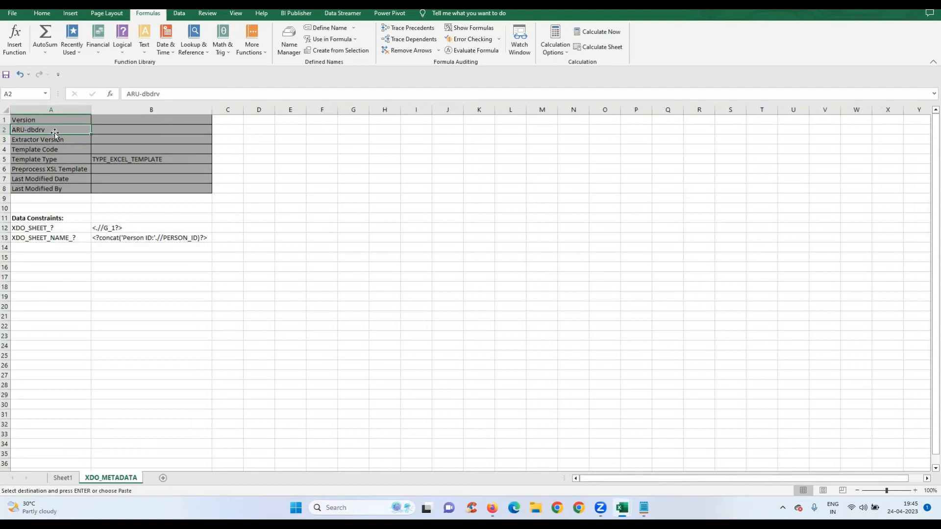
click(62, 139)
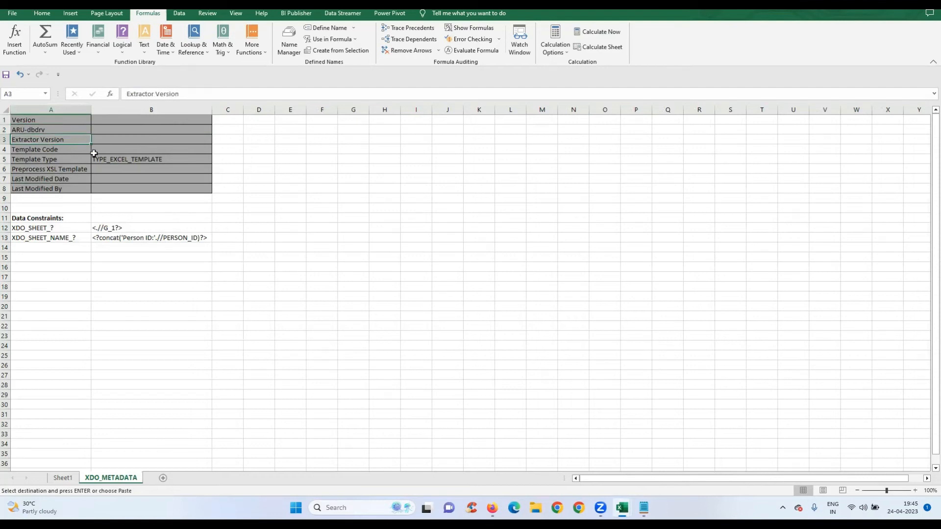
click(127, 140)
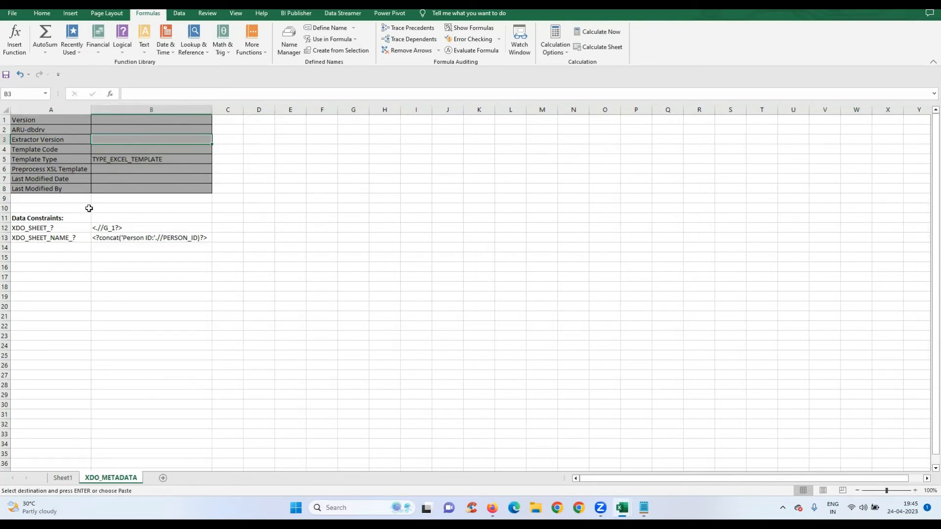
click(77, 158)
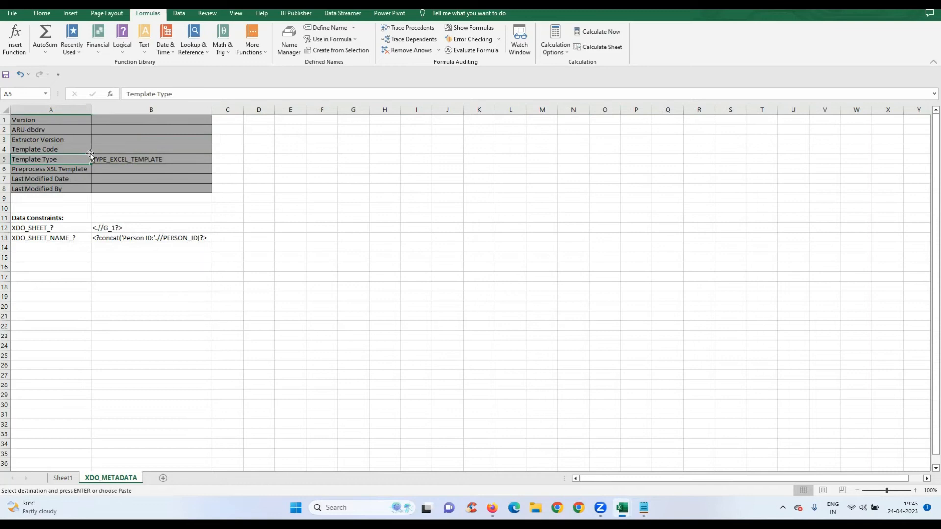
click(156, 158)
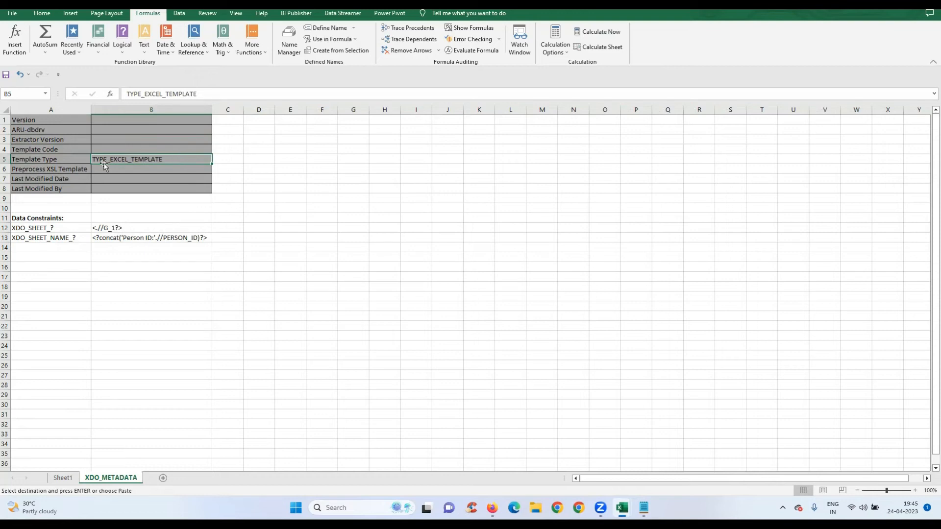
click(72, 179)
click(72, 188)
click(124, 187)
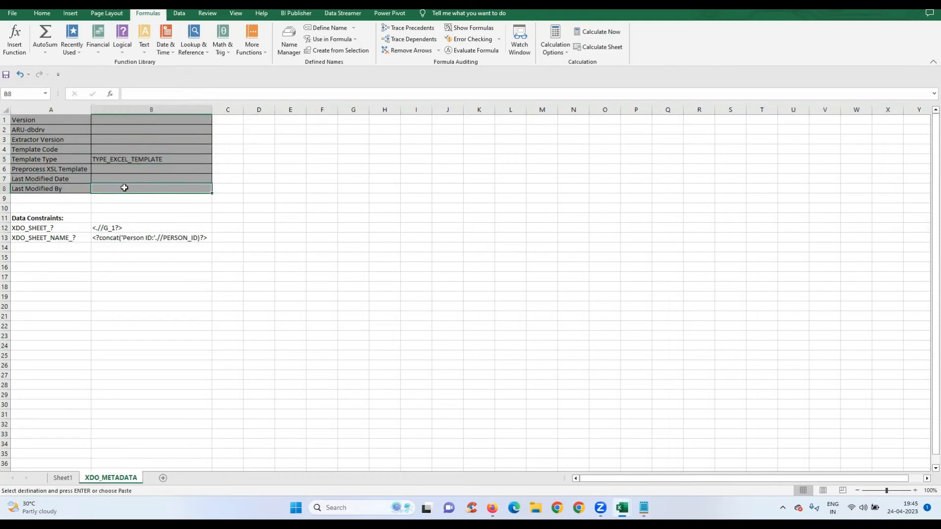
click(133, 175)
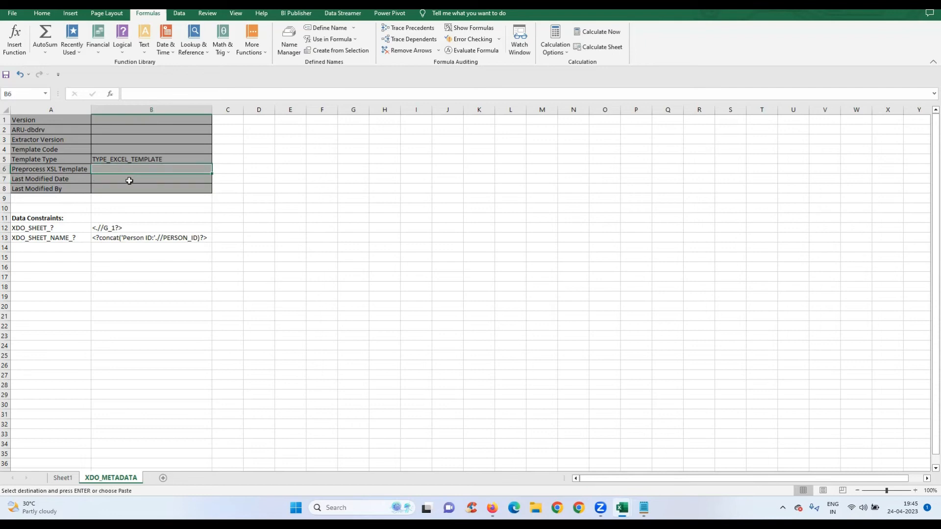
Examine the Template Type row with its value in B5, and the Data Constraints heading in A11.
click(122, 131)
click(132, 159)
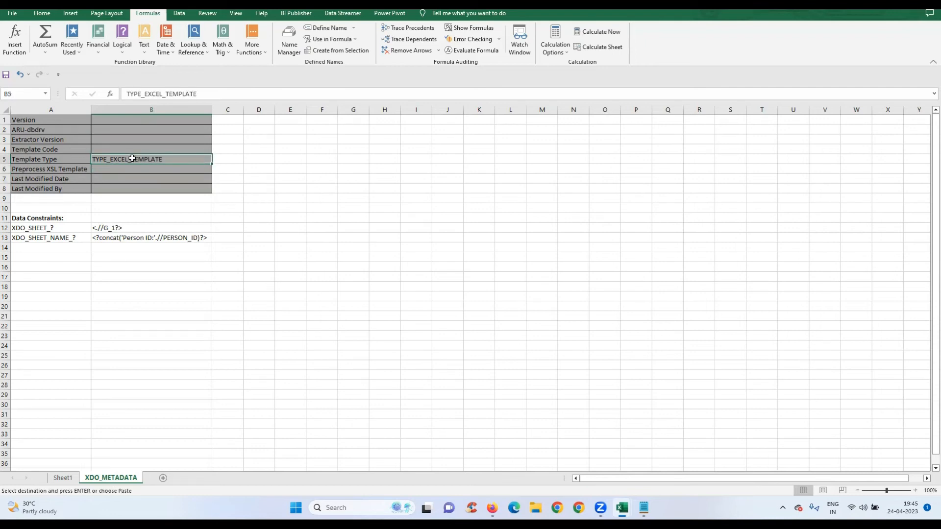
click(57, 159)
click(128, 159)
click(68, 161)
click(114, 165)
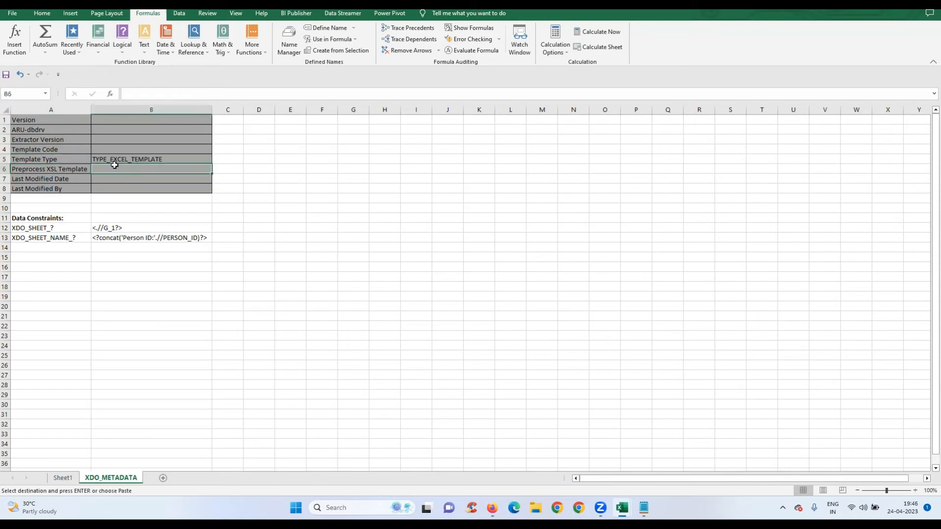
click(120, 161)
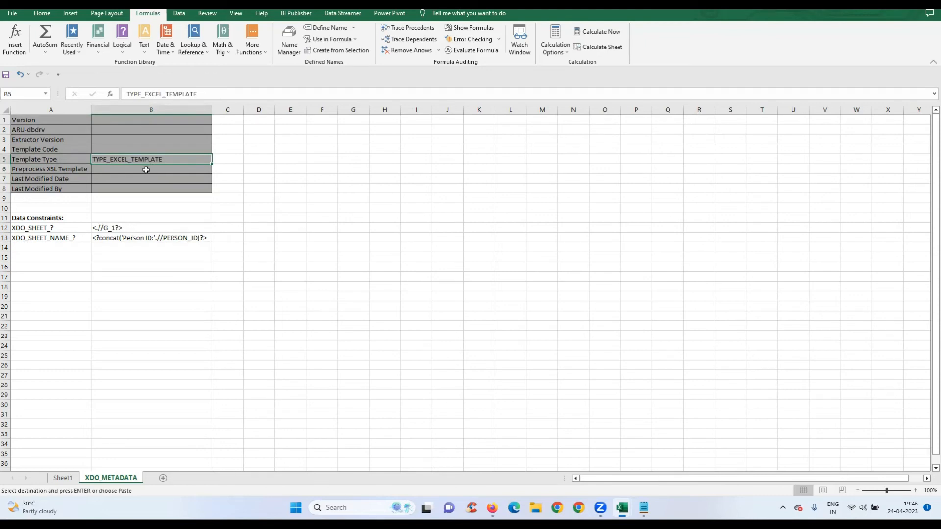
click(69, 217)
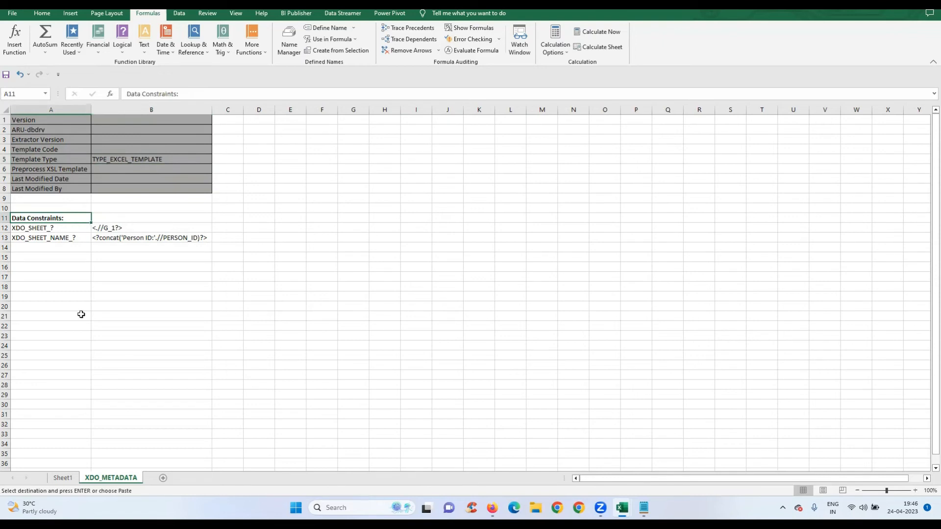
Compare the XDO_SHEET_? constraint and its group value in B12 with the Person ID placeholder on Sheet1.
click(64, 478)
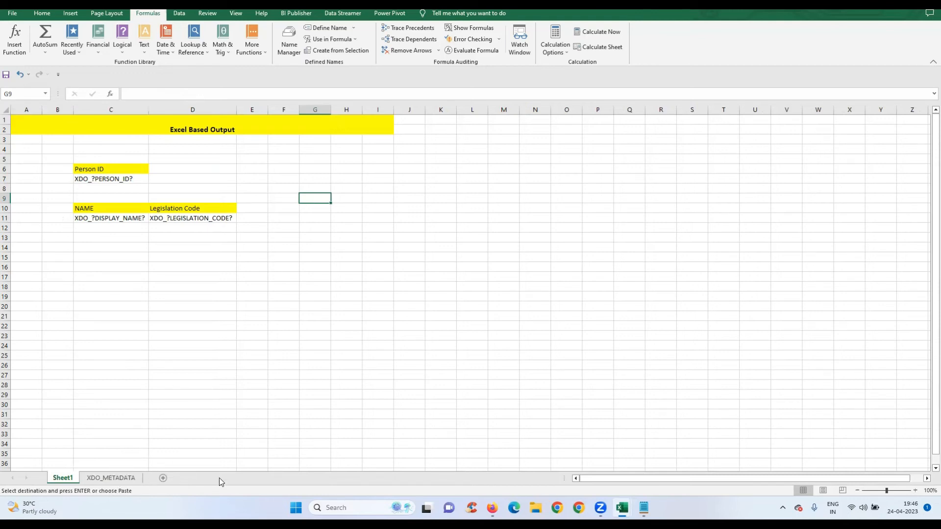
click(112, 478)
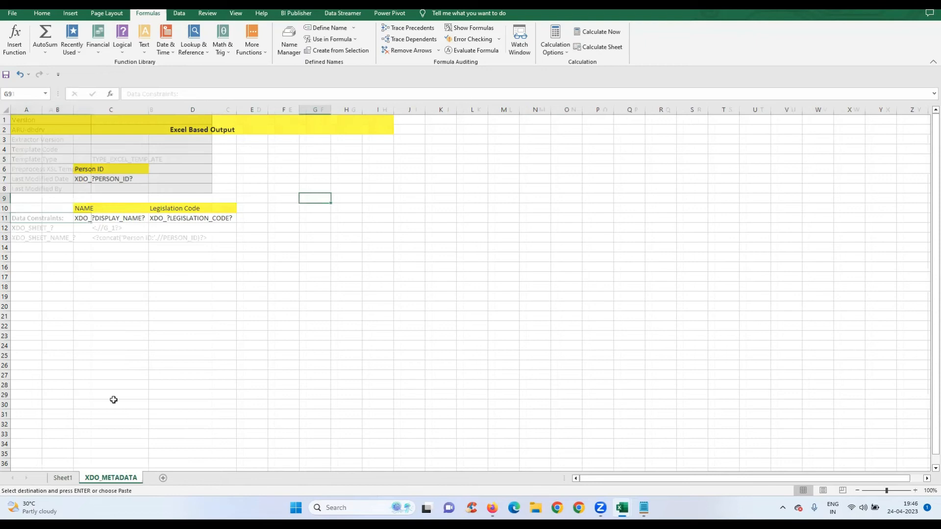
click(66, 228)
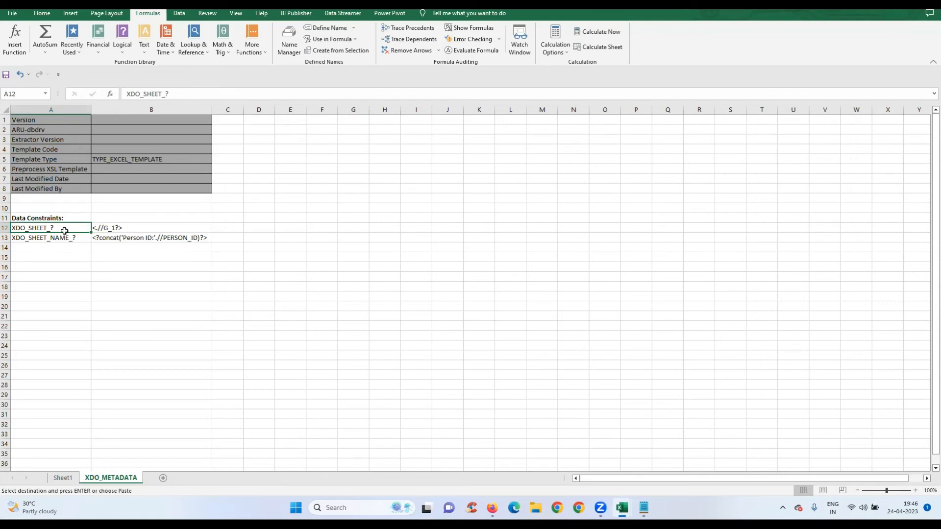
click(120, 230)
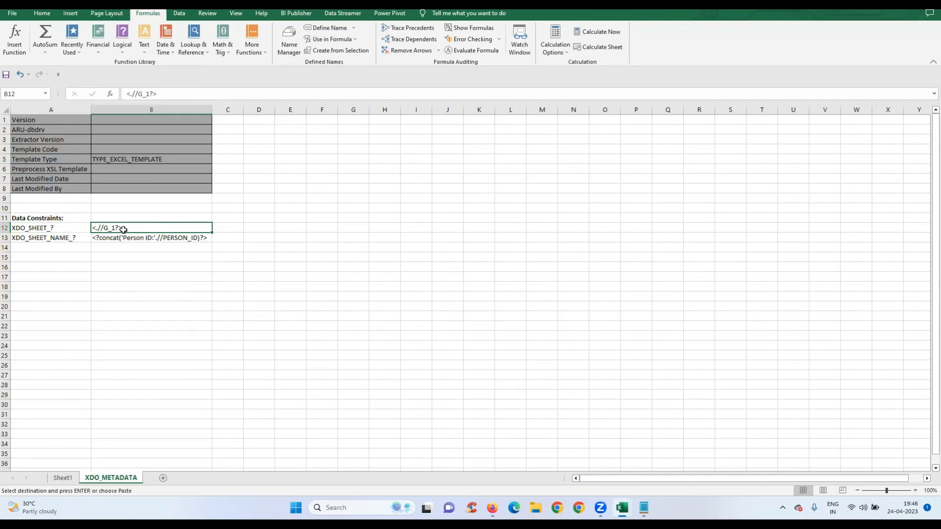
click(63, 478)
click(119, 179)
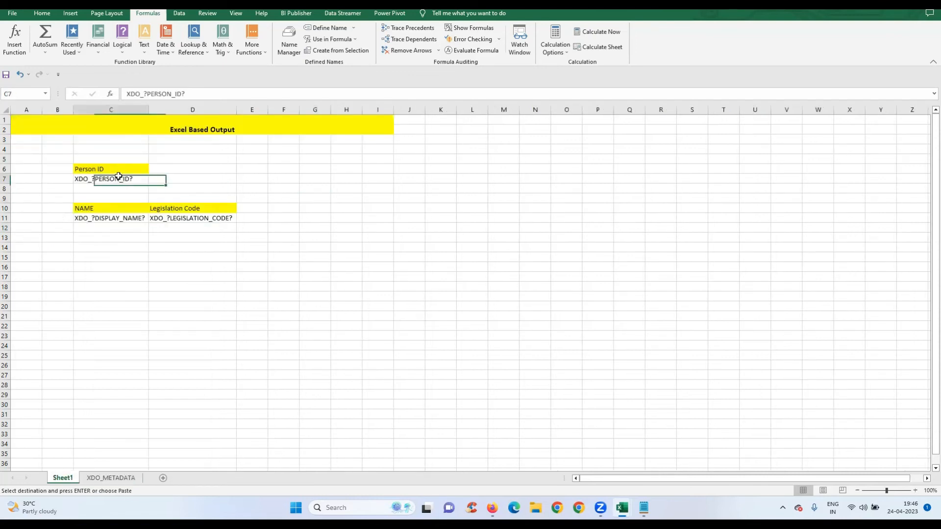
click(123, 478)
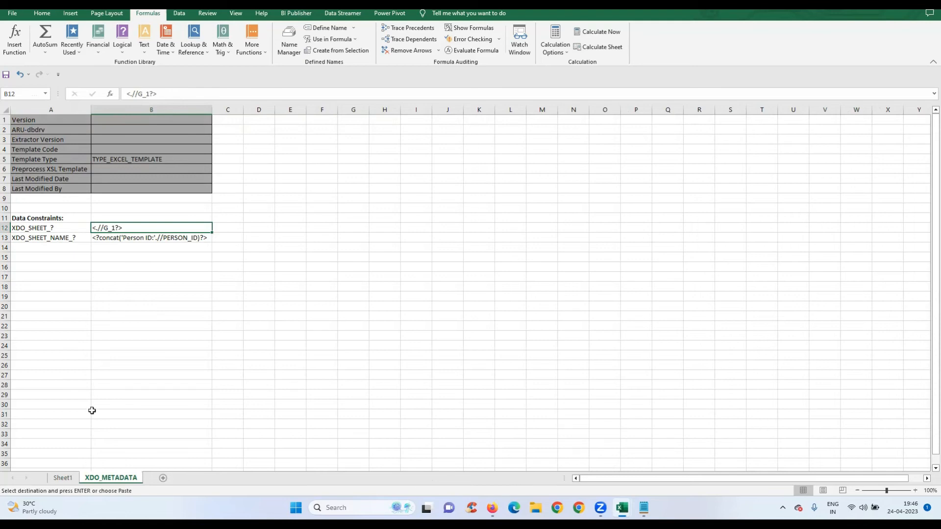
Inspect the XDO_SHEET_NAME_? expression in B13 alongside the group reference in B12, and return to the layout on Sheet1.
click(124, 245)
click(124, 241)
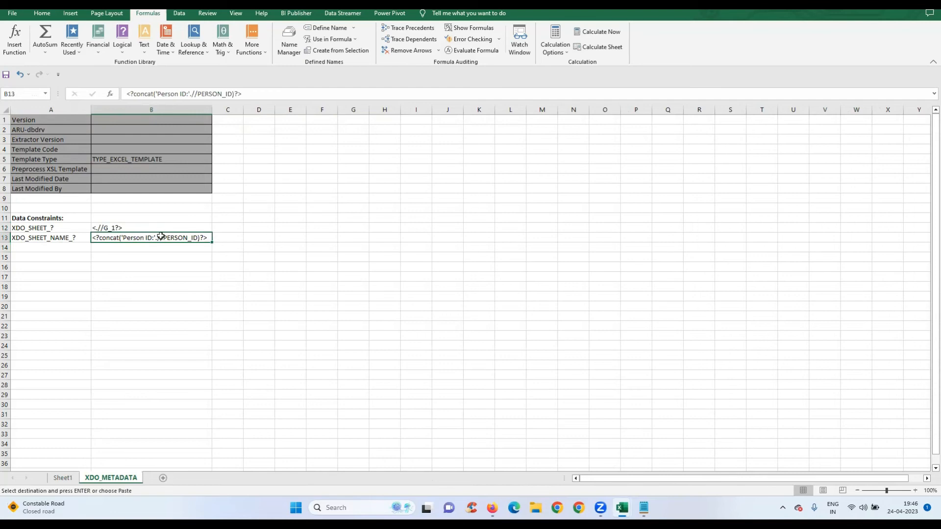
key(Escape)
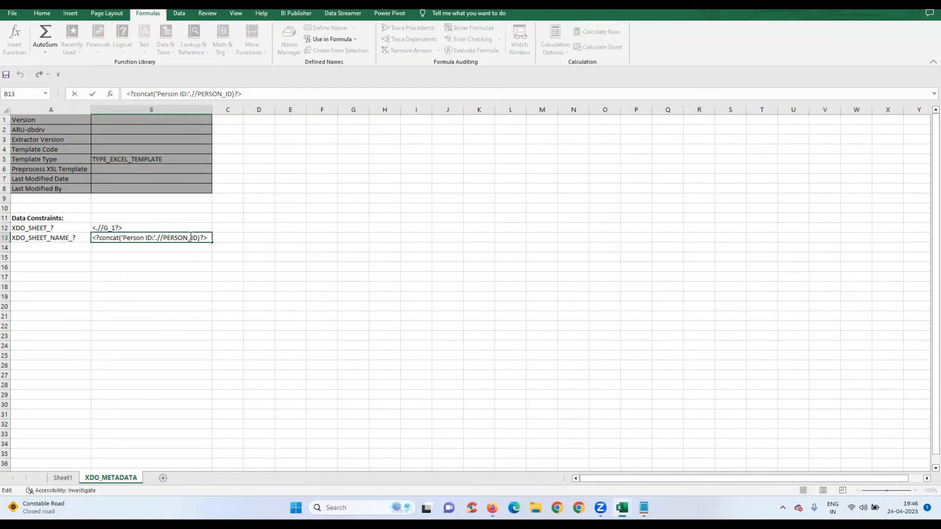
click(157, 247)
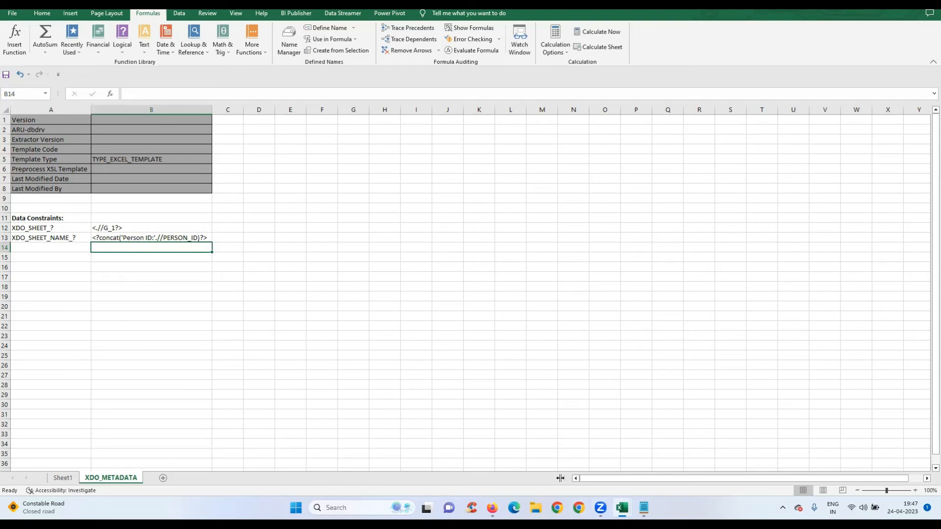
click(275, 227)
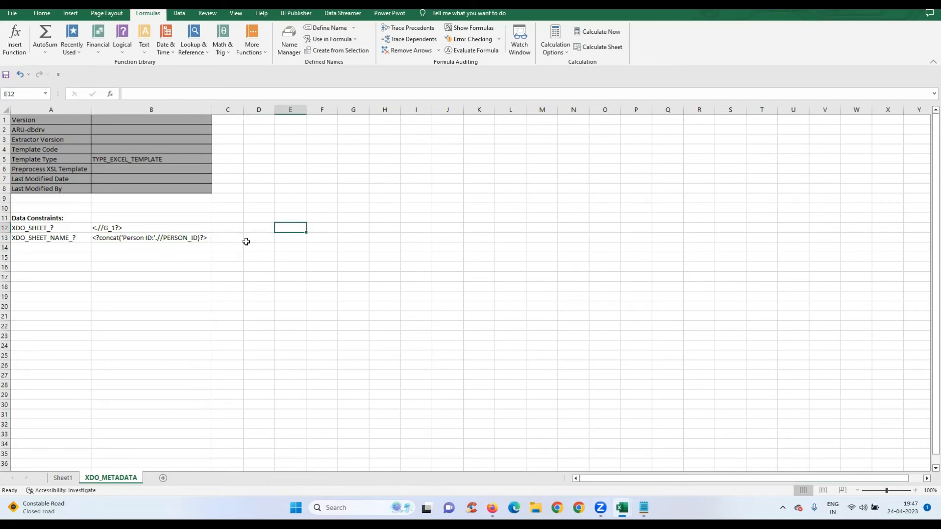
click(183, 238)
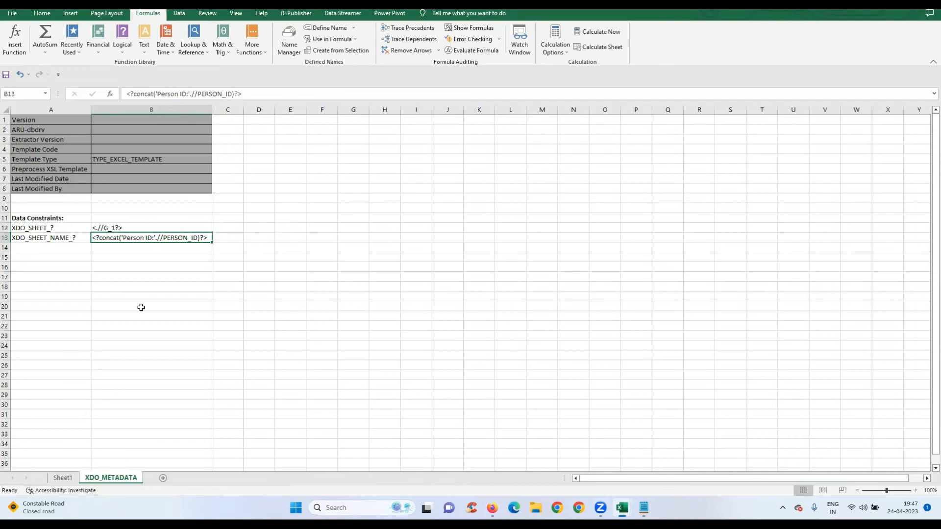
click(133, 225)
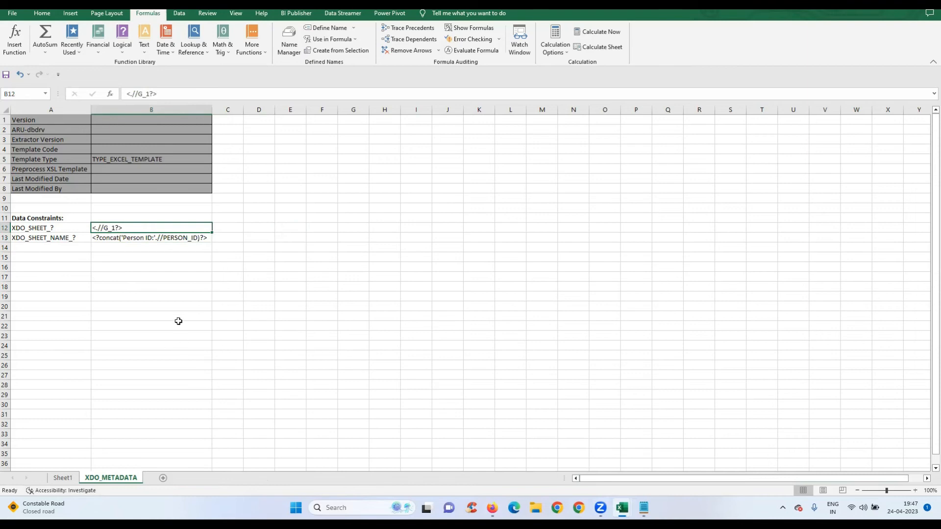
click(183, 237)
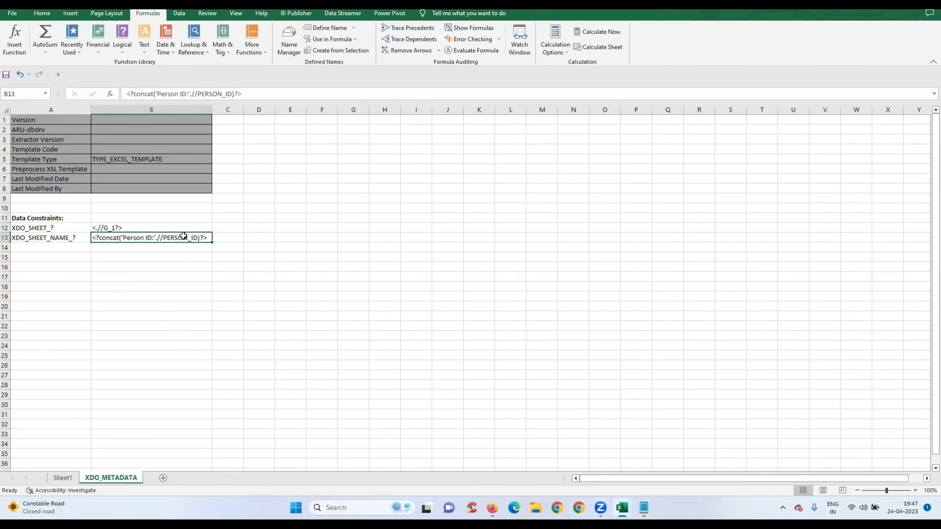
click(186, 225)
click(63, 477)
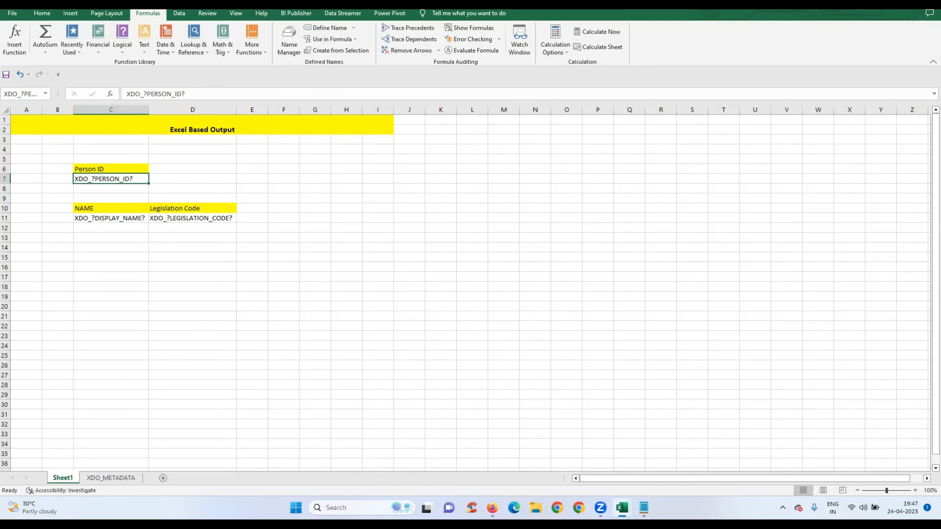
key(ctrl+F3)
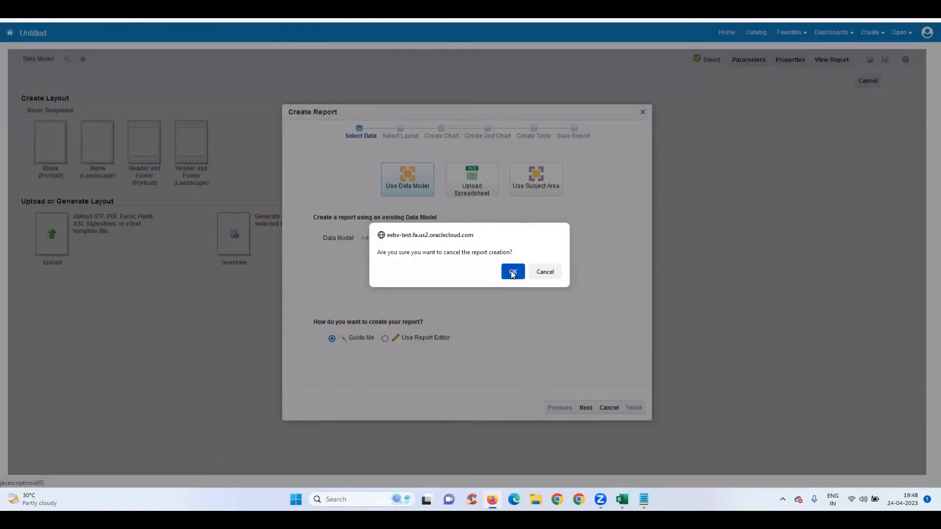
Cancel the guided report creation and set up a template upload with layout name ExcelTemplateoutput and file Excel1Template.xls.
click(512, 271)
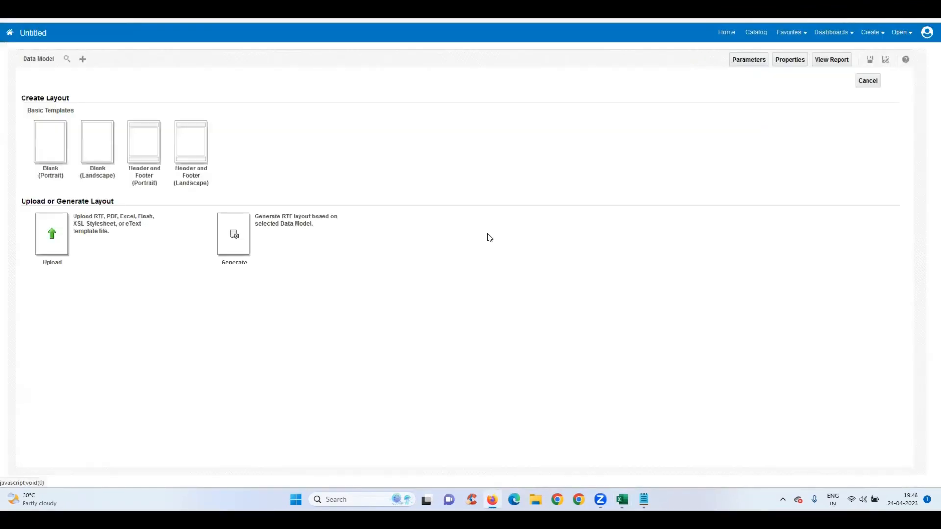
click(52, 236)
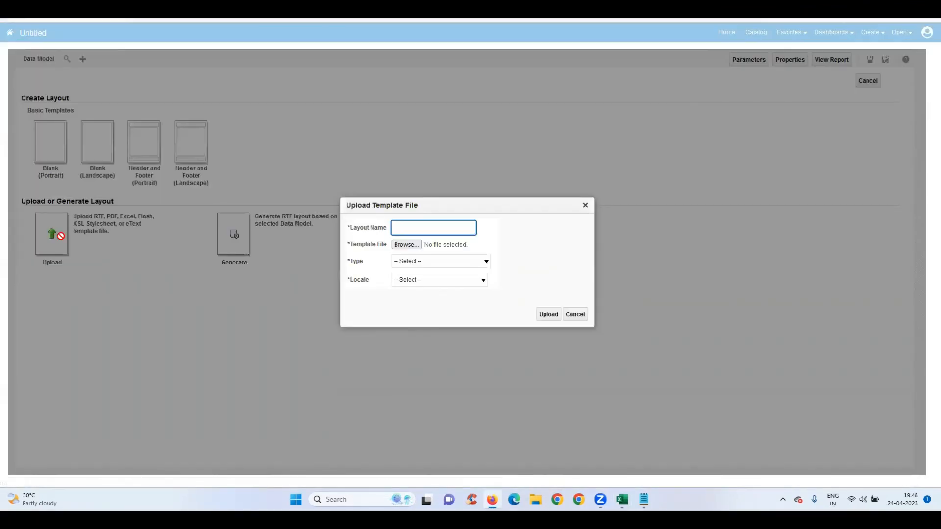
text(ExcelTemplateoutput)
click(406, 244)
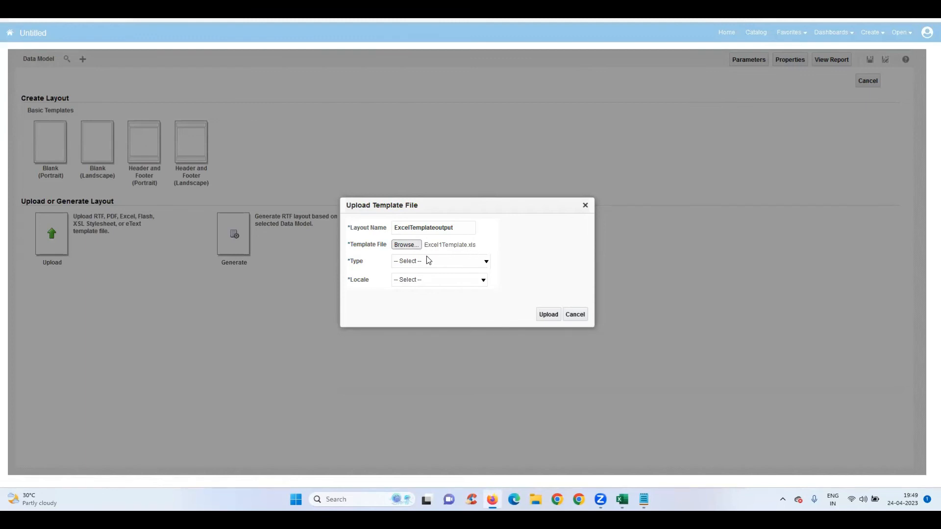
Set the template type to Excel Template and the locale to English, and upload the layout.
click(428, 261)
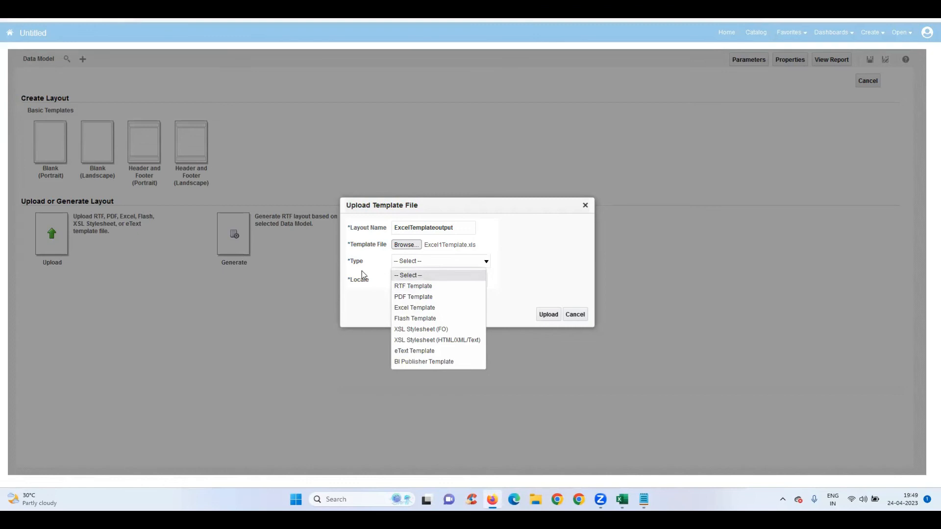
click(424, 308)
click(432, 279)
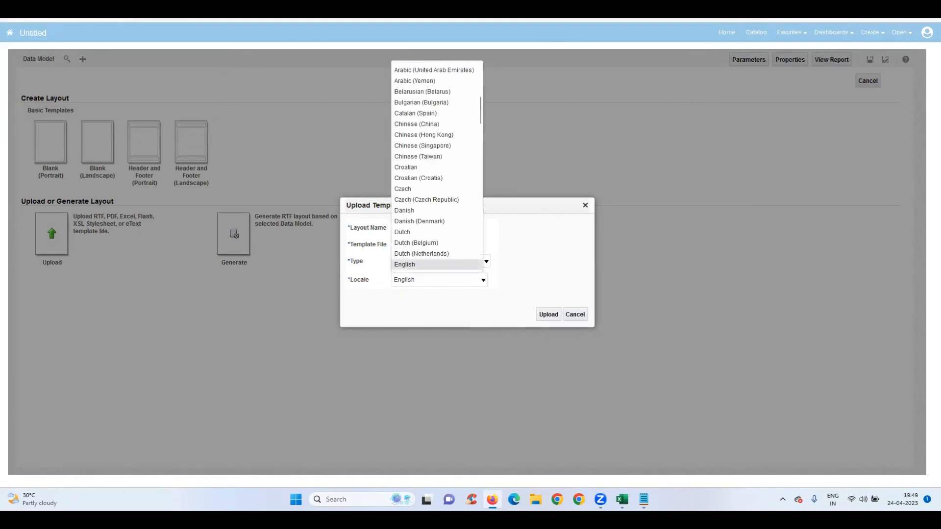
click(463, 267)
click(543, 315)
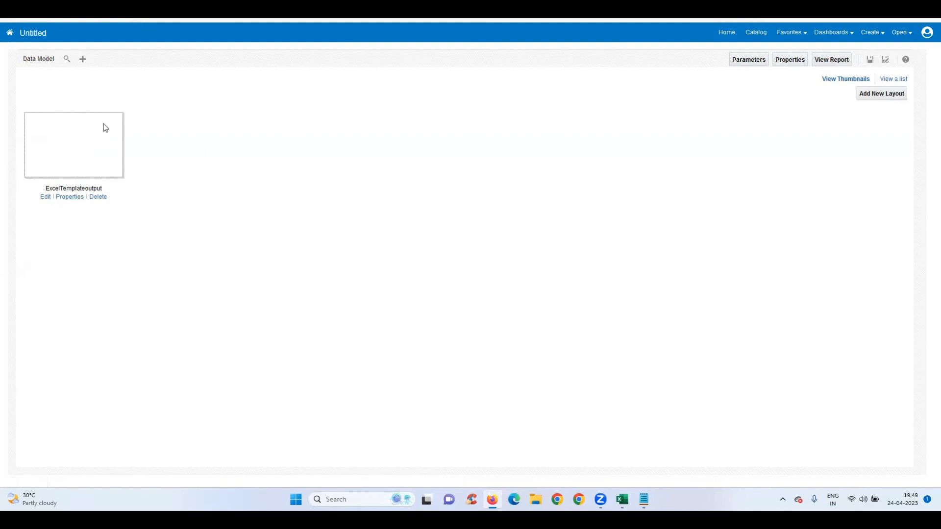
Show the report layouts as a list and check which output formats are enabled for ExcelTemplateoutput.
click(900, 82)
click(265, 169)
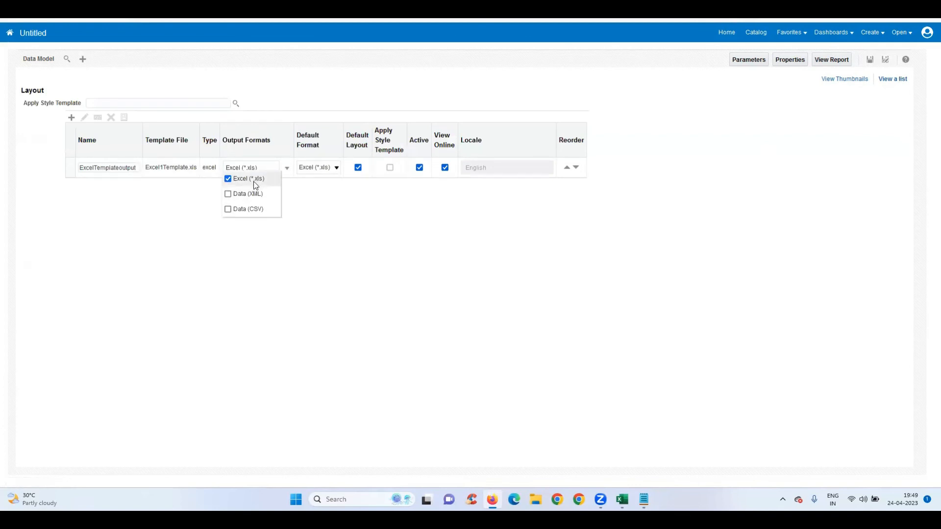
click(327, 195)
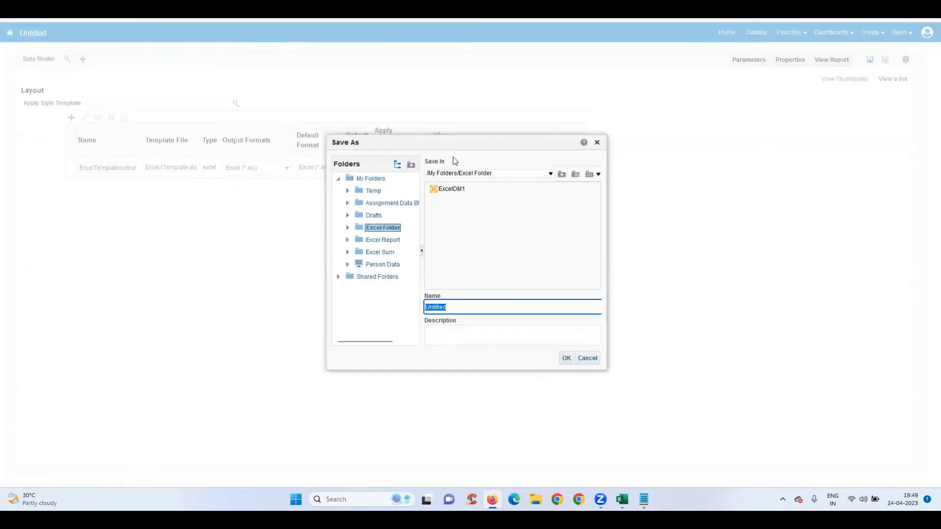
Save the report as ExcelReport1 in /My Folders/Excel Folder.
drag(462, 151, 446, 91)
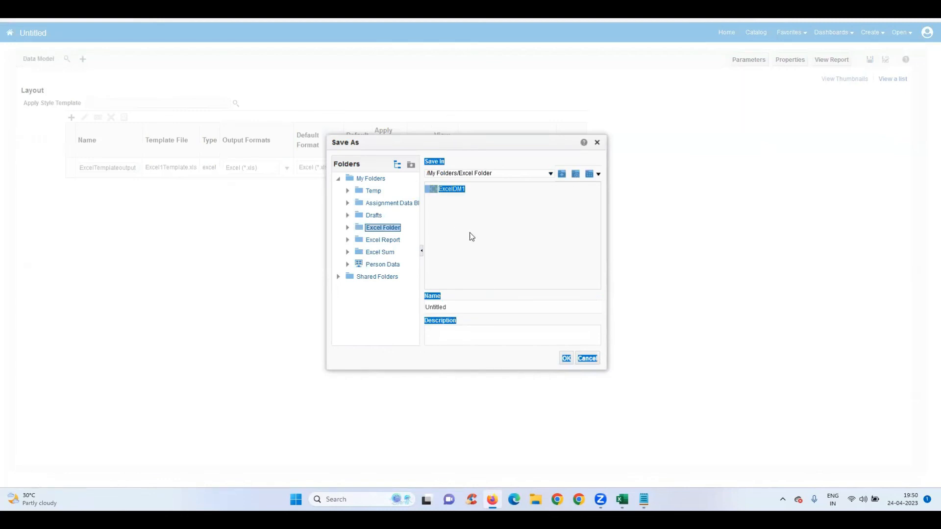
click(520, 146)
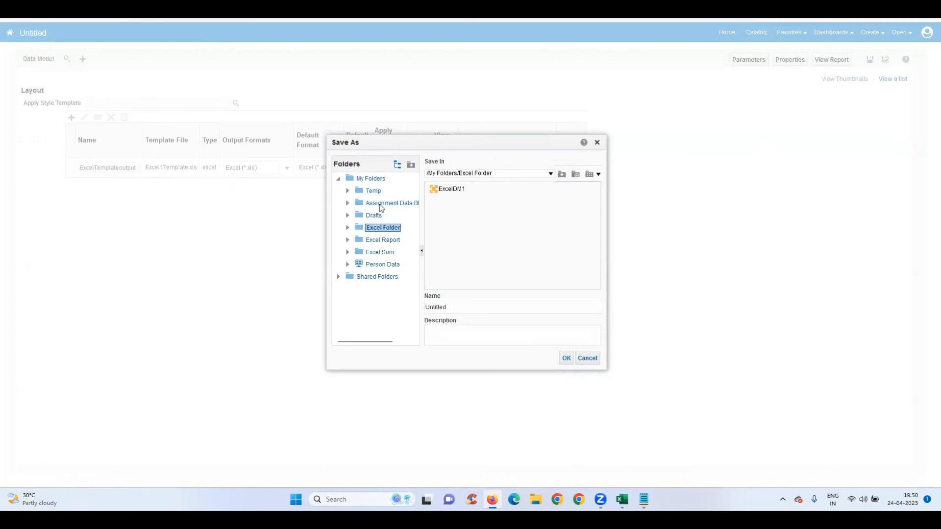
click(462, 304)
double_click(461, 304)
text(E)
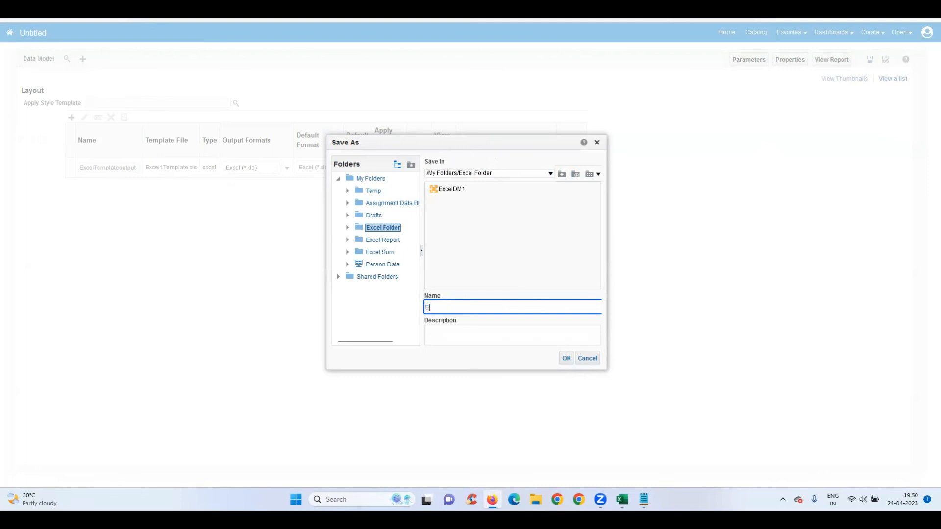
text(xcelReport1)
click(566, 359)
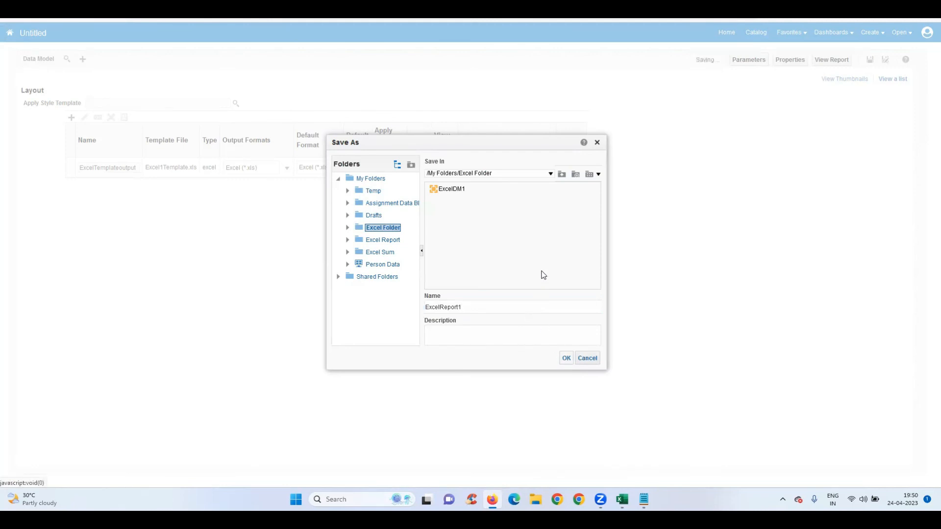
click(565, 359)
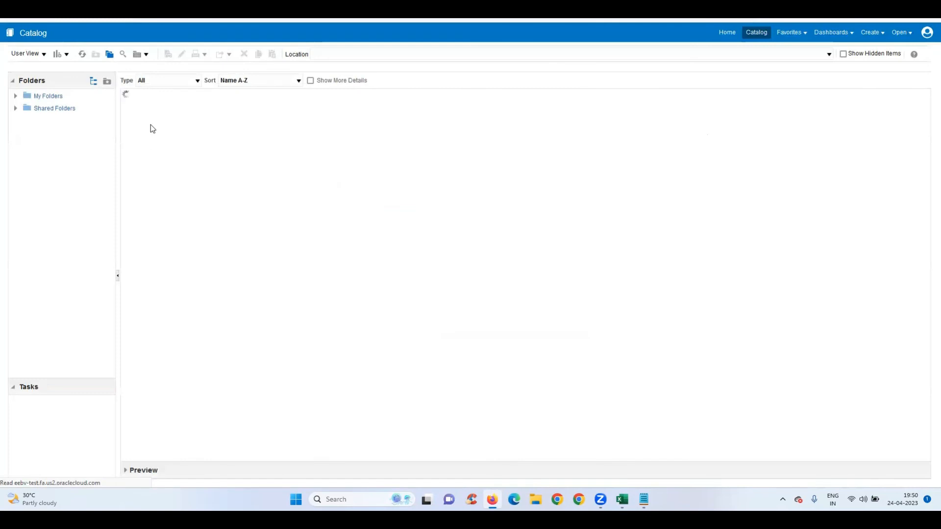
Edit ExcelReport1 from the catalog and assign ExcelDM1 from Excel Folder as its data model.
click(183, 129)
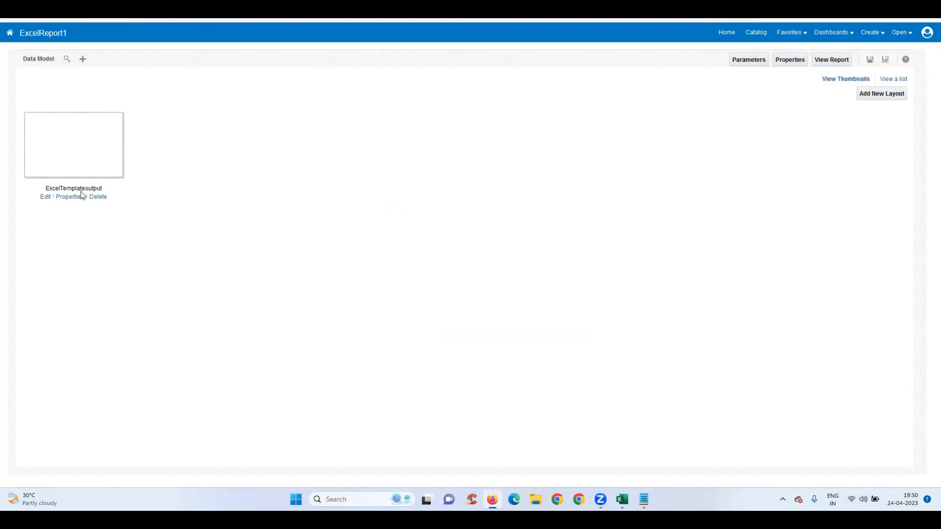
click(449, 188)
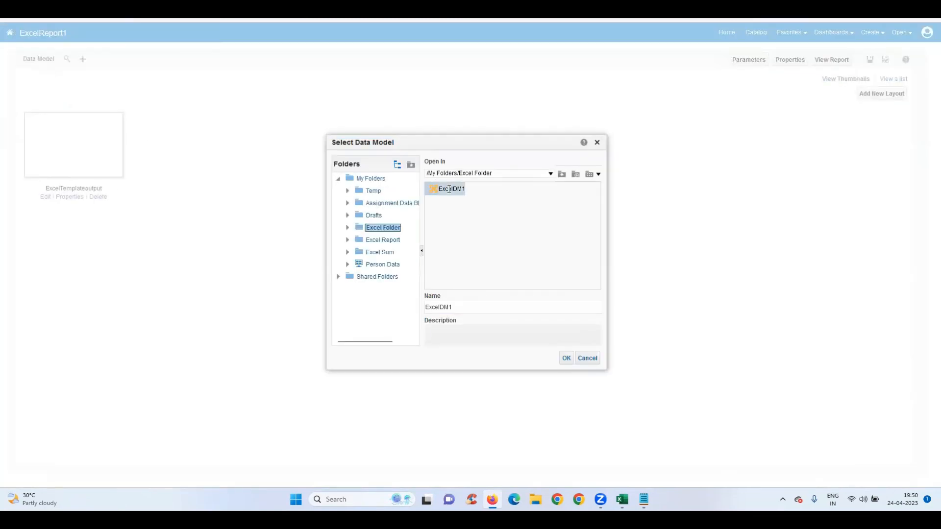
click(566, 358)
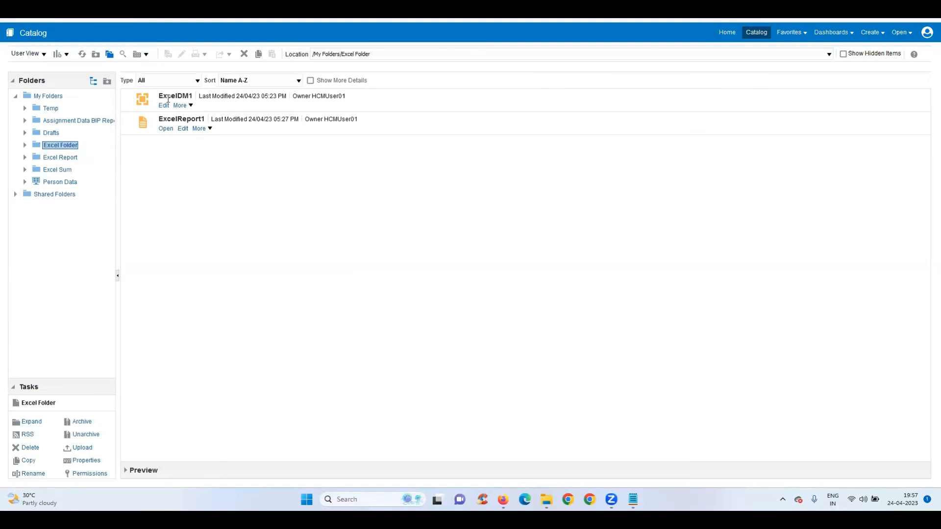
Run ExcelReport1 from the catalog and view the downloaded ExcelReport1_Exceloutput1(1).xls in a maximized Excel window, accepting the file format warning.
click(165, 130)
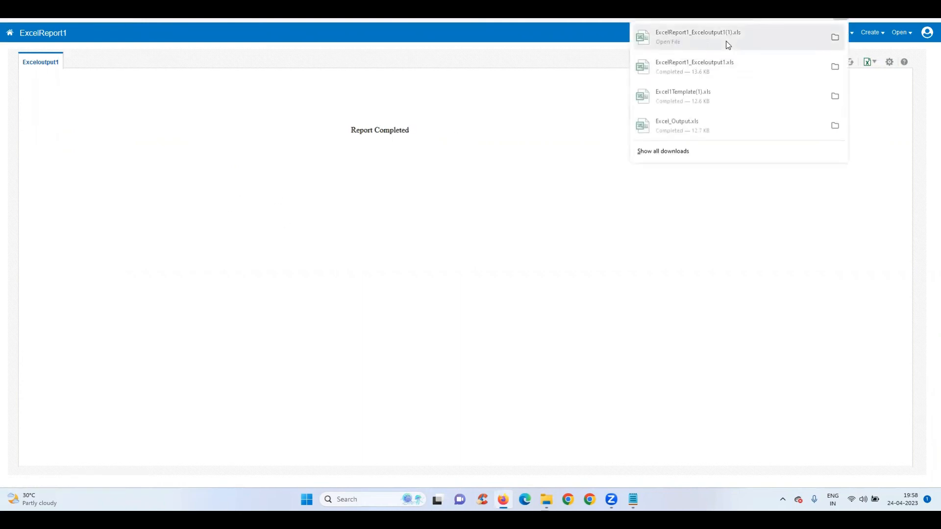
click(698, 44)
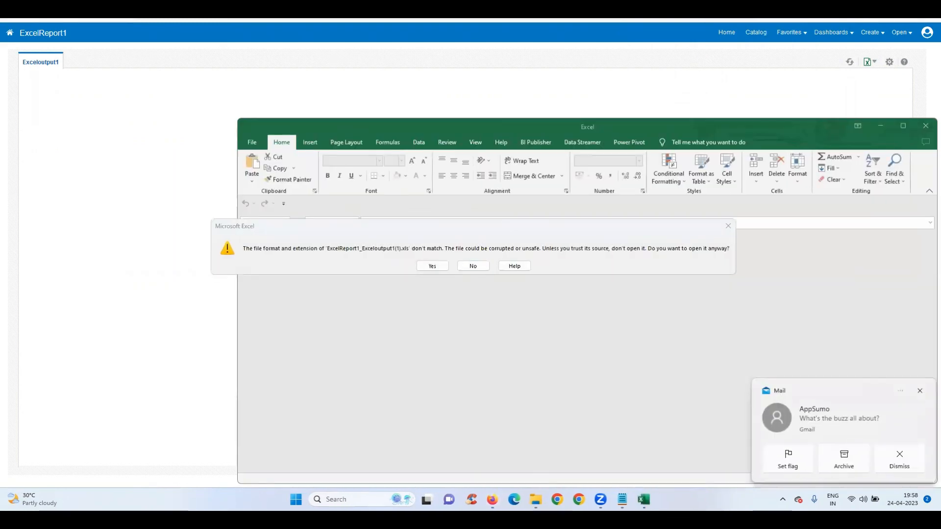
click(435, 266)
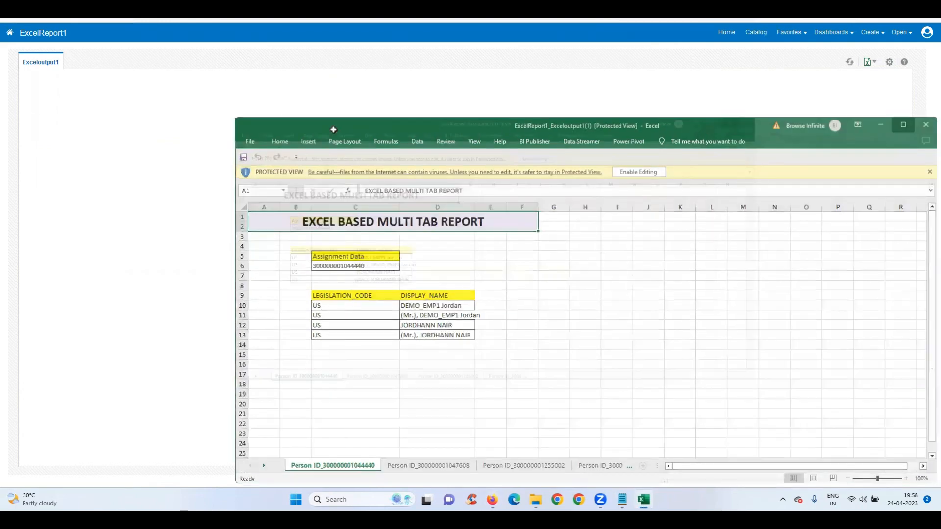
click(904, 127)
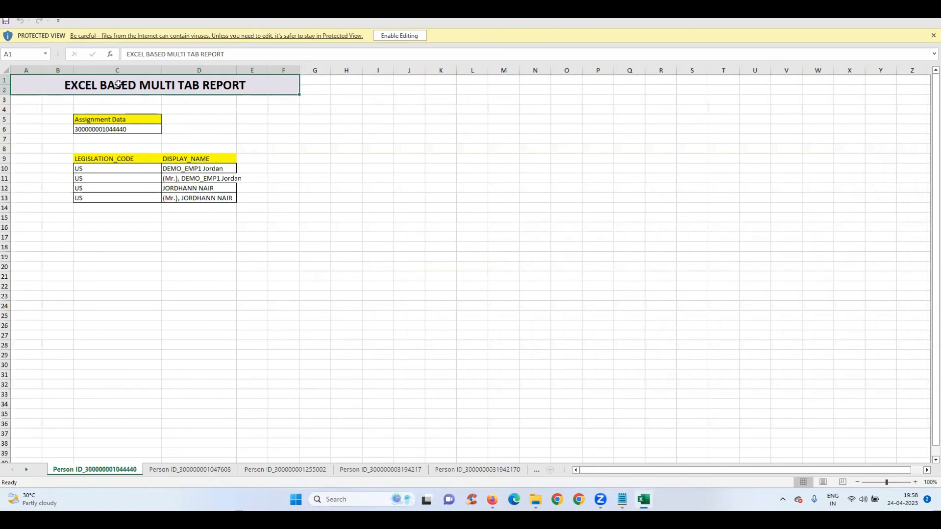
Review the report title, the Assignment Data value in C6 and the LEGISLATION_CODE and DISPLAY_NAME rows on the first sheet.
click(67, 97)
click(99, 88)
click(112, 131)
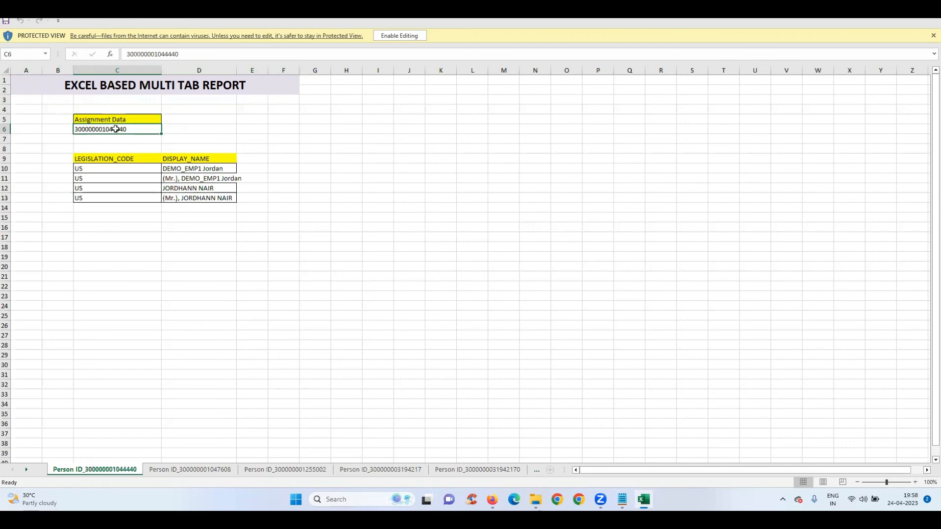
click(122, 171)
click(189, 169)
drag(131, 171, 128, 196)
Fit the width of the DISPLAY_NAME column to its contents on the first sheet.
click(212, 180)
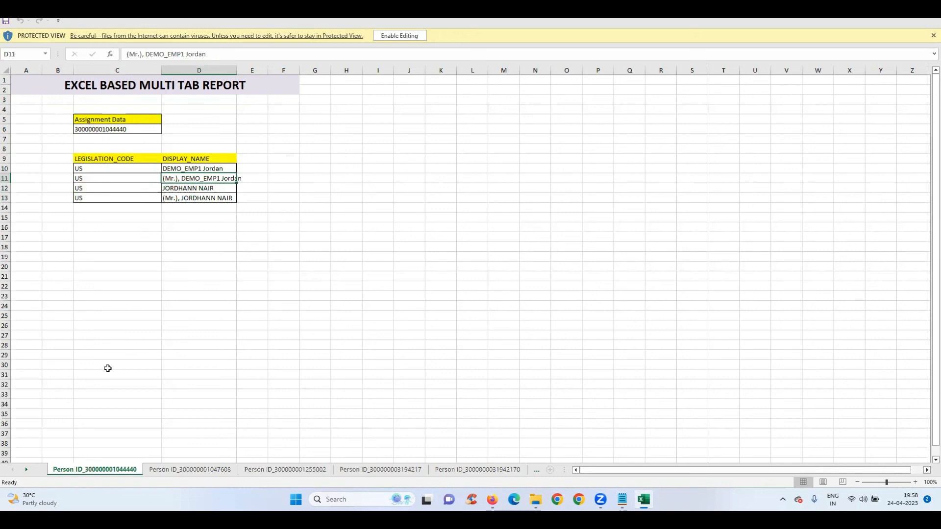
double_click(238, 69)
click(126, 130)
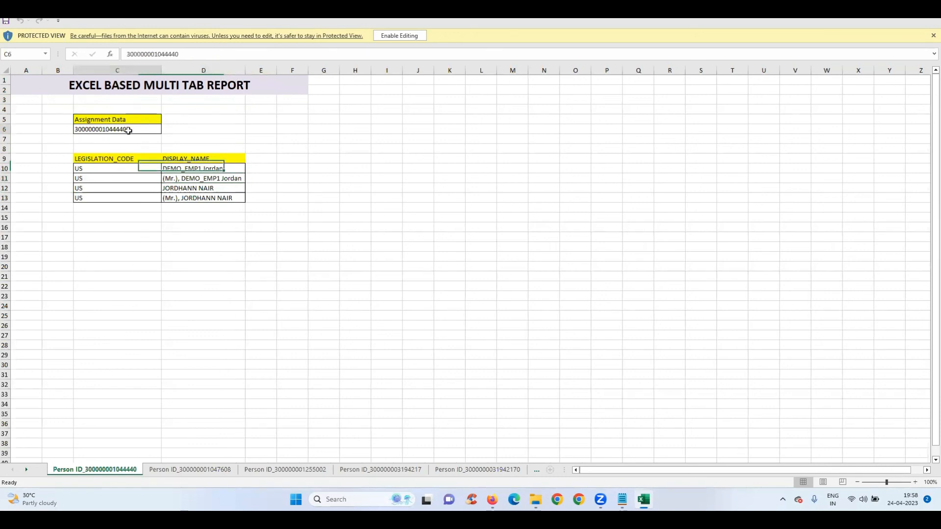
Look through the second, third and fourth Person ID sheets of the report output.
click(195, 469)
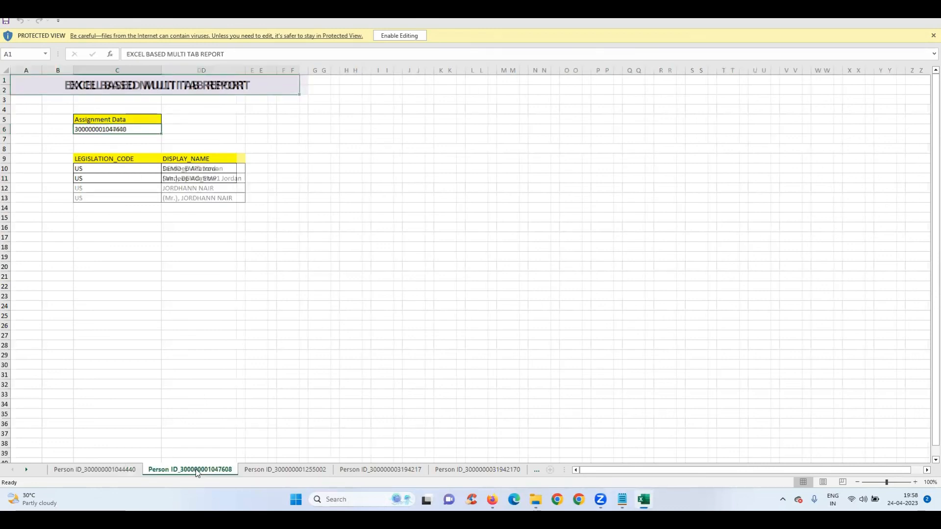
click(260, 471)
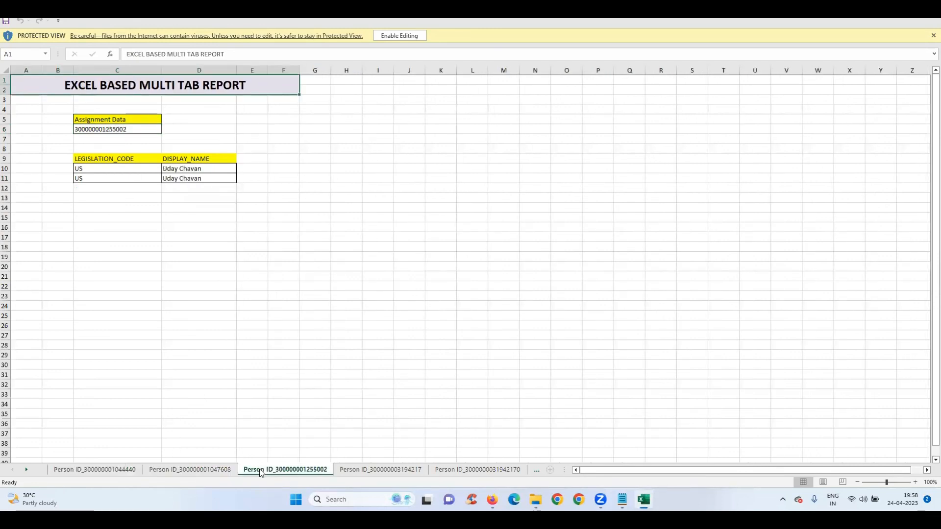
click(365, 470)
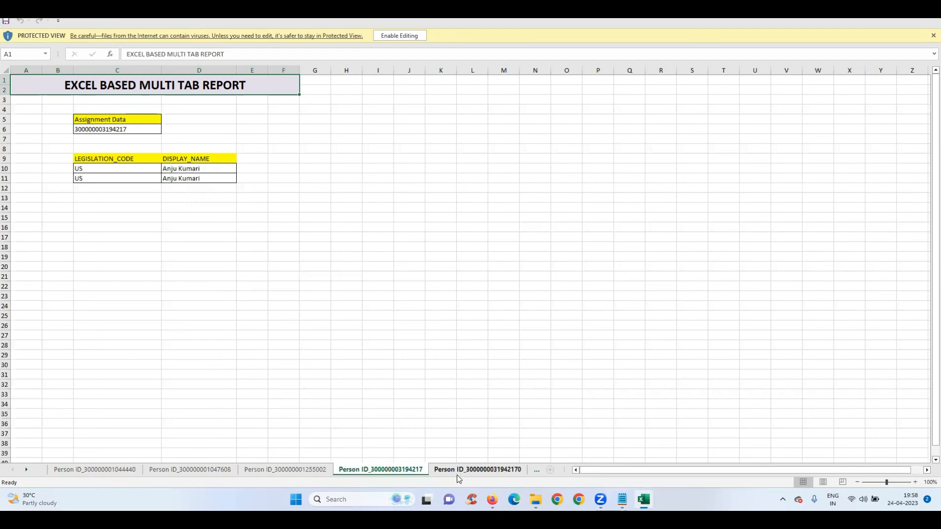
click(181, 275)
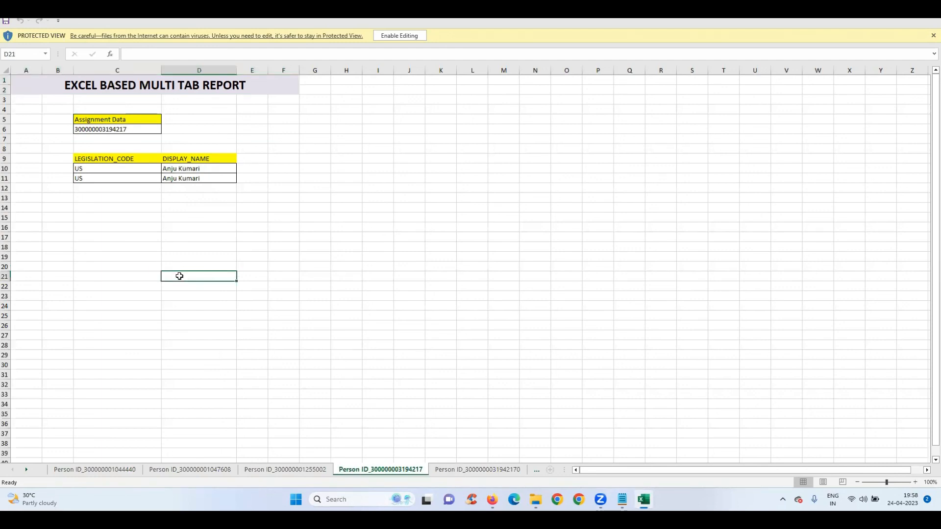
Return to the first Person ID sheet and examine its legislation and display name table together with the value in C6.
click(117, 470)
drag(130, 160, 198, 197)
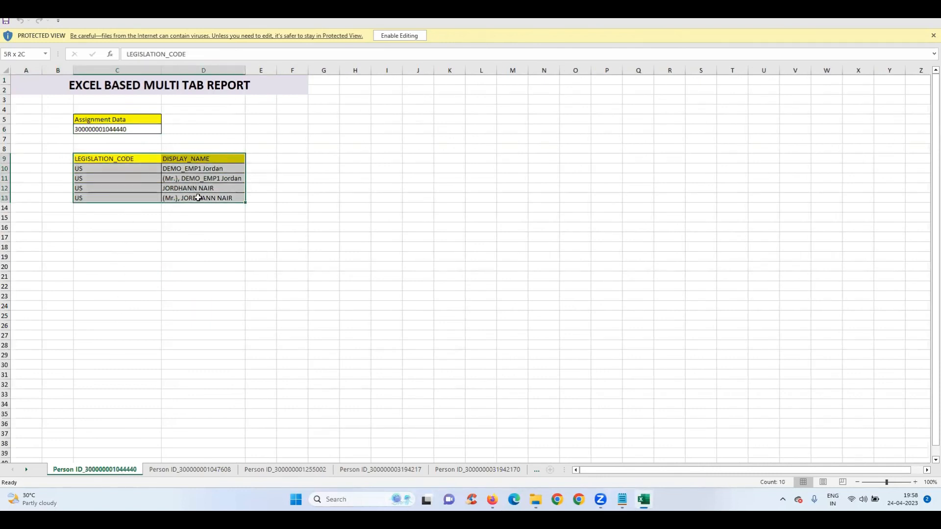
click(130, 129)
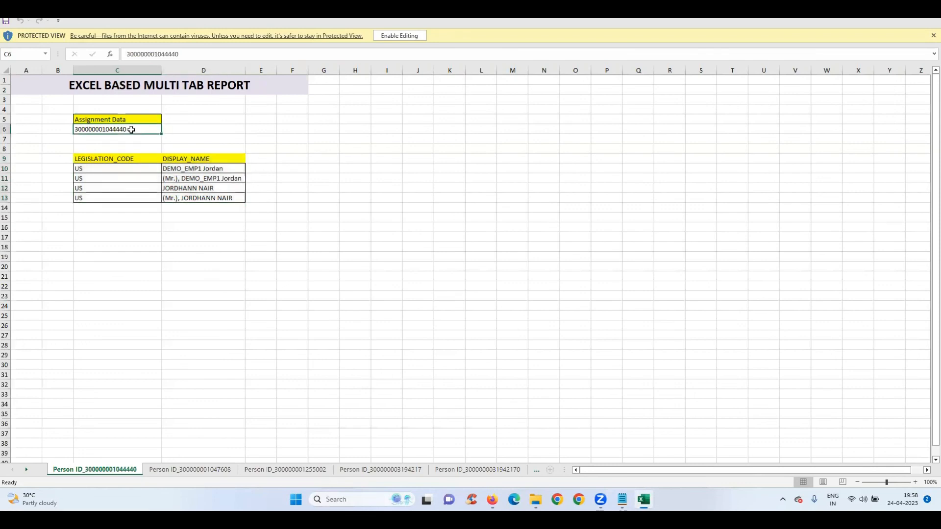
click(205, 159)
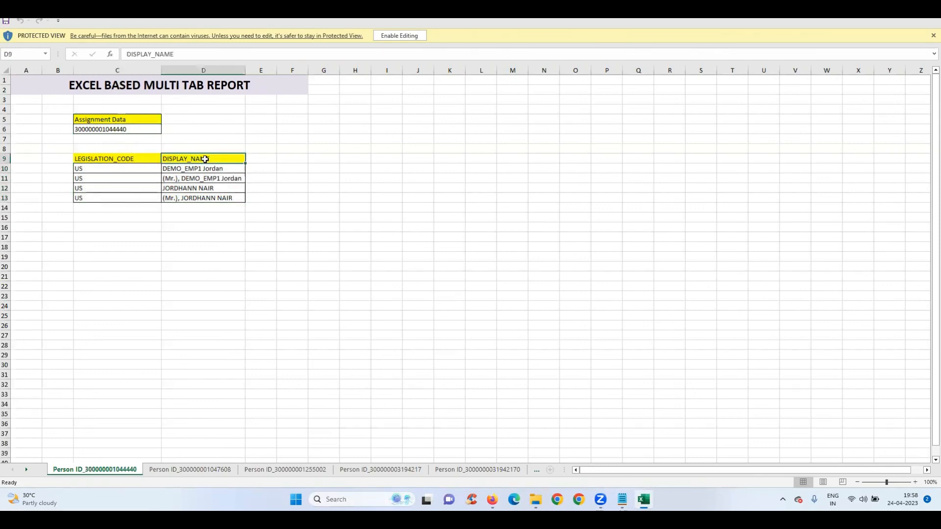
click(110, 168)
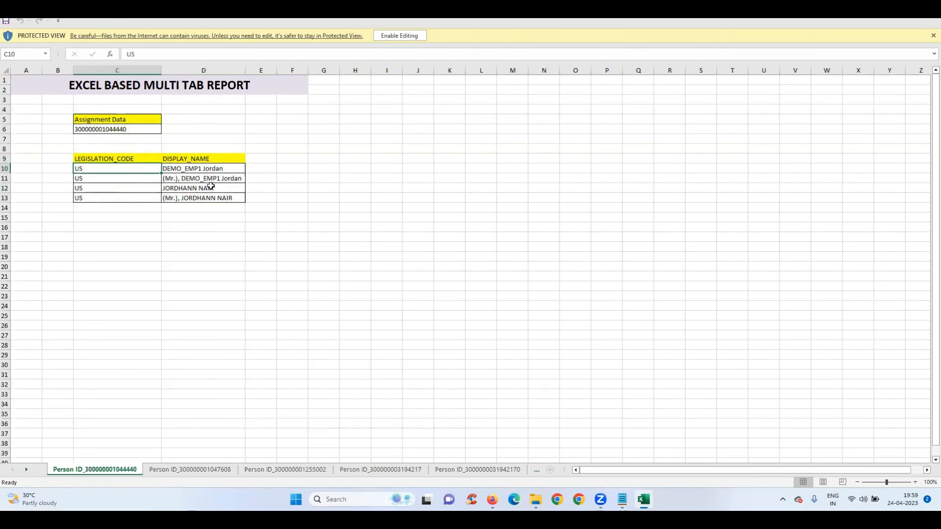
Compare the data on the third, fourth and fifth Person ID sheets.
click(289, 469)
click(380, 470)
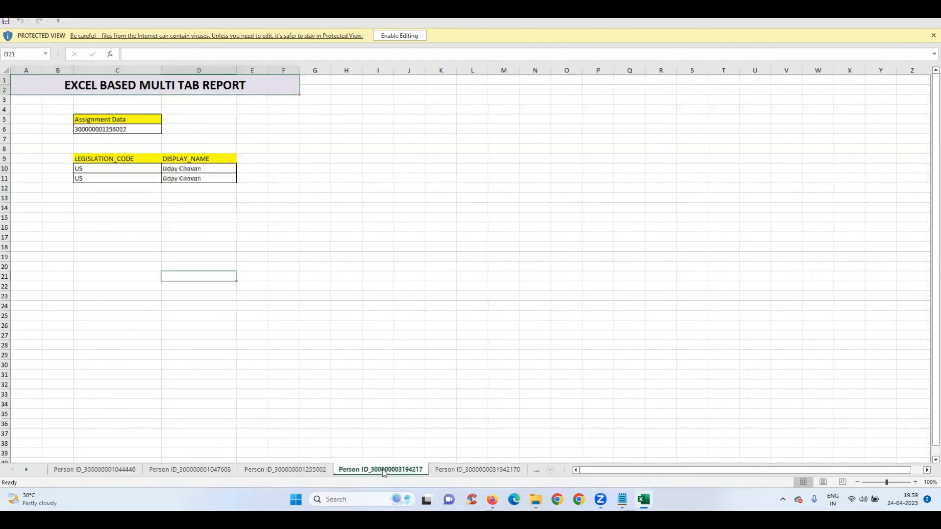
click(480, 471)
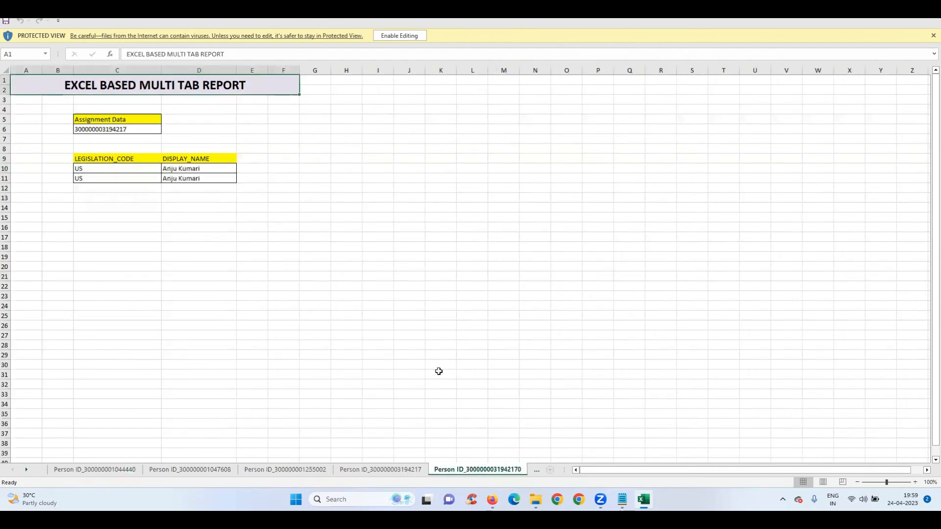